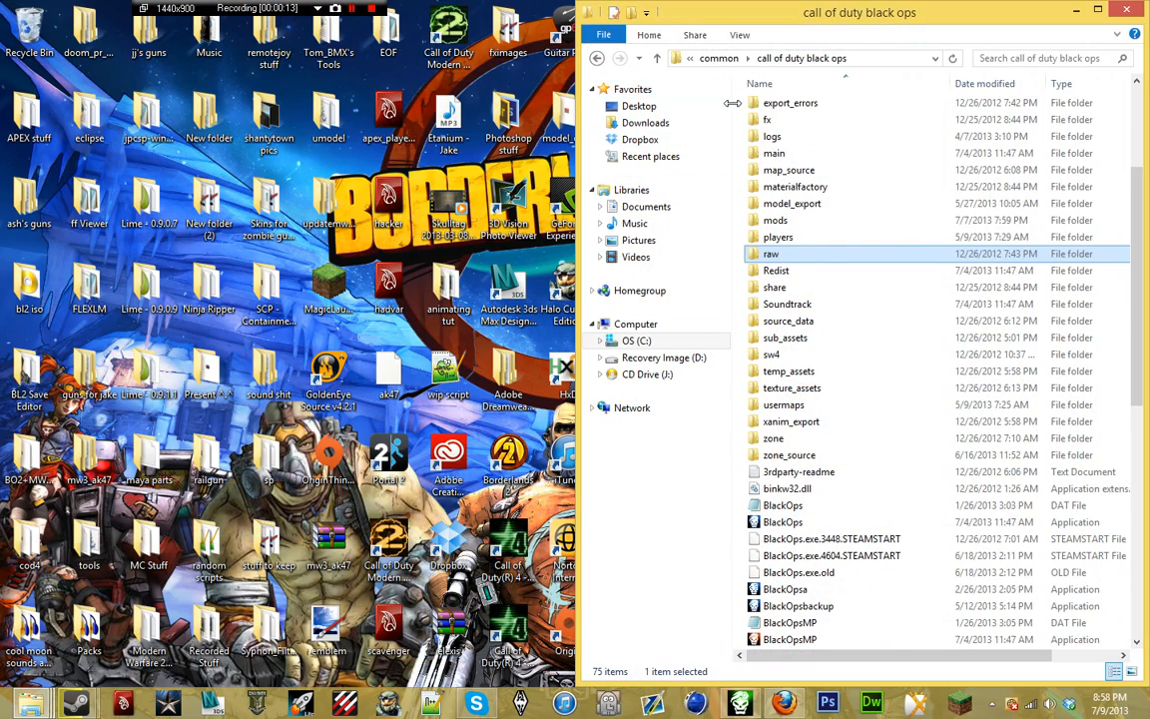
- Bring up the mp_rollonsguns mod folder and browse to raw\weapons\sp in the call of duty black ops folder beside it
mouse_move(31, 707)
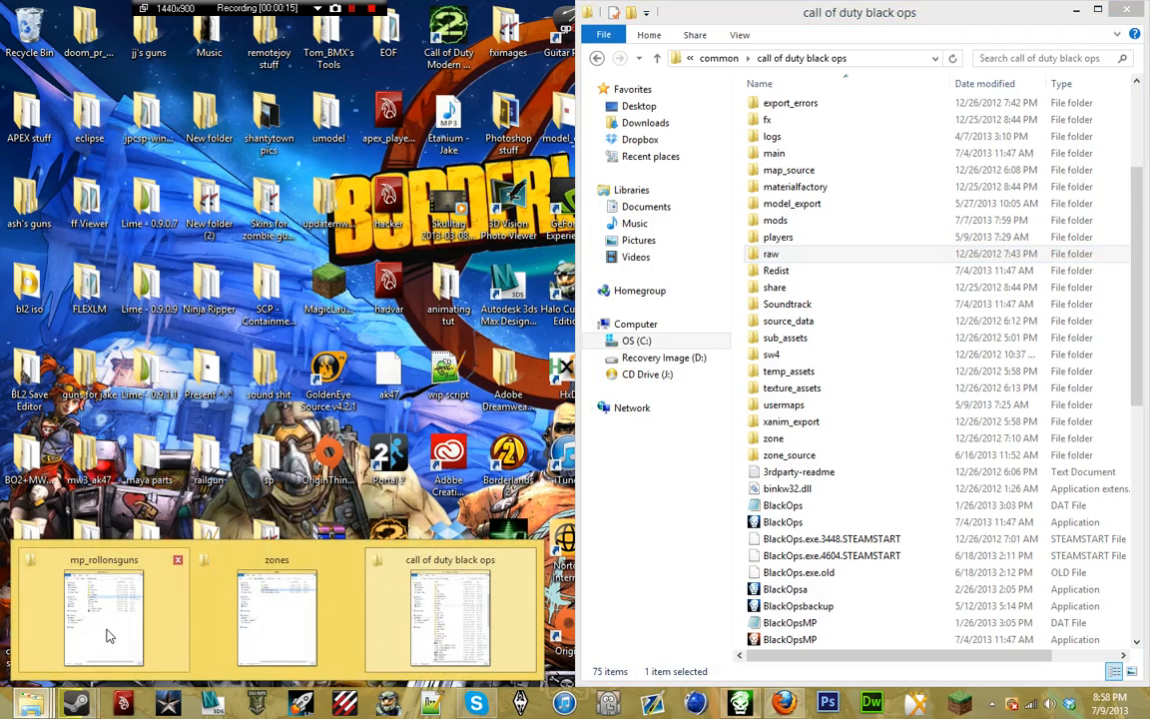
click(100, 568)
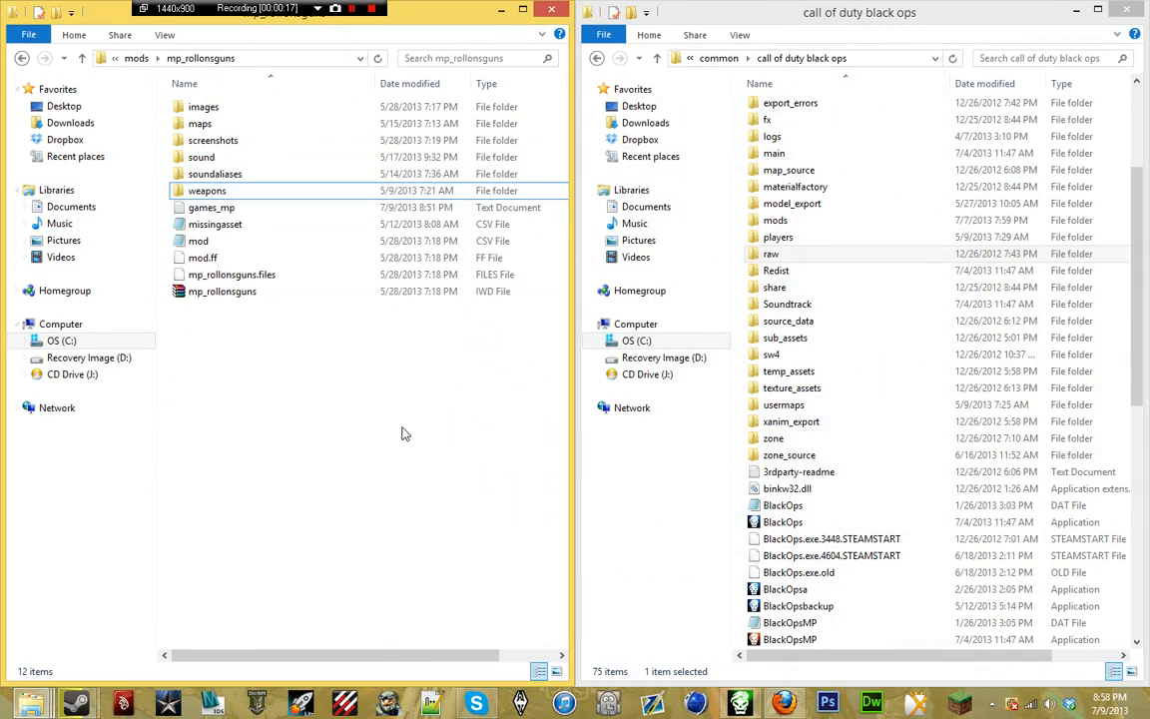
double_click(798, 255)
scroll(888, 419, down, 10)
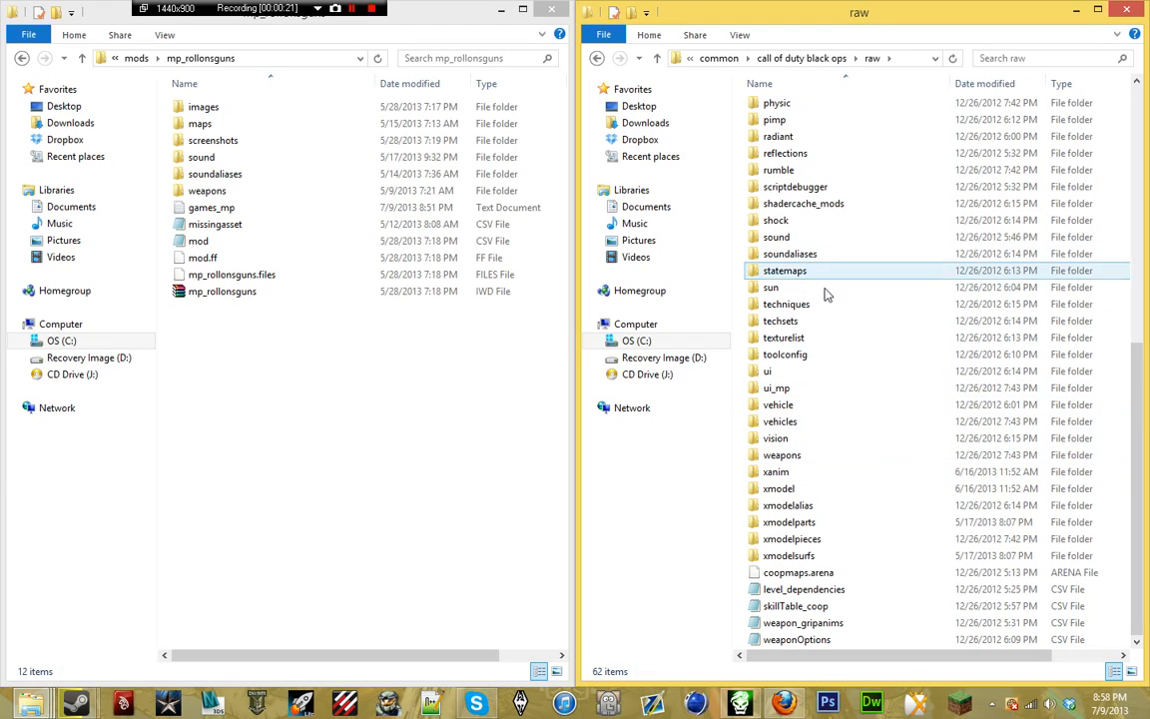
click(816, 457)
double_click(817, 457)
double_click(799, 121)
scroll(947, 153, down, 7)
drag(1138, 113, 1124, 5)
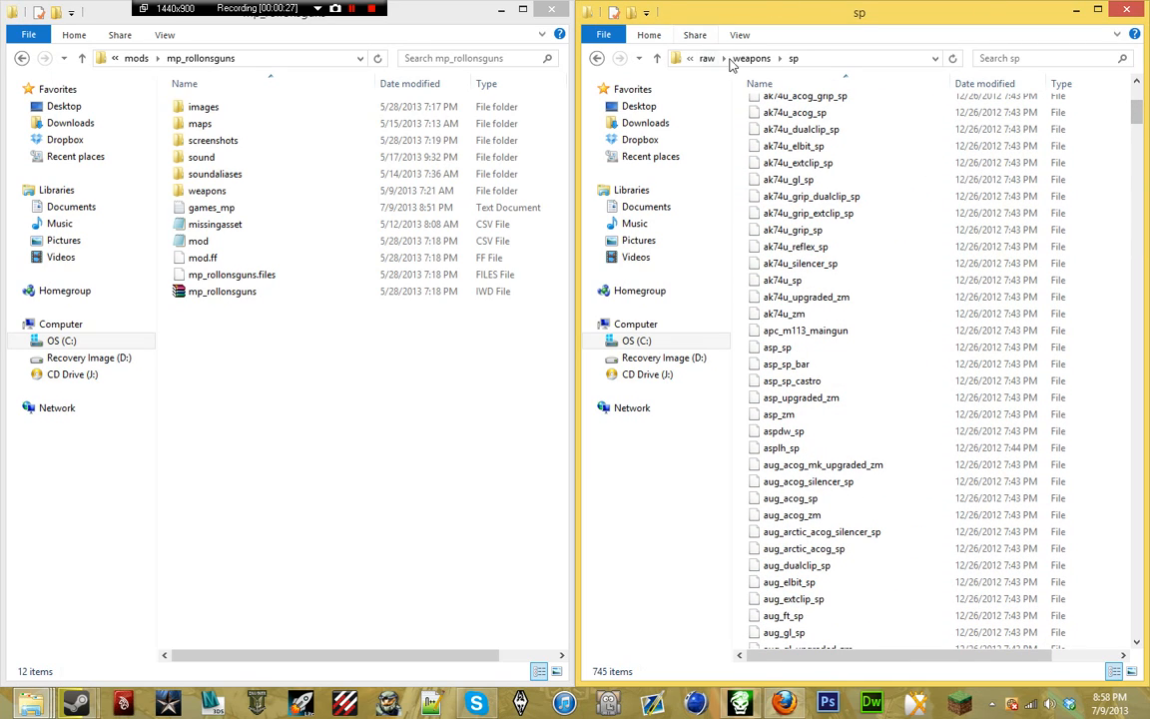
- Open the mod's weapons\mp folder and the game's raw\weapons\mp folder side by side and look through the weapon files
double_click(249, 190)
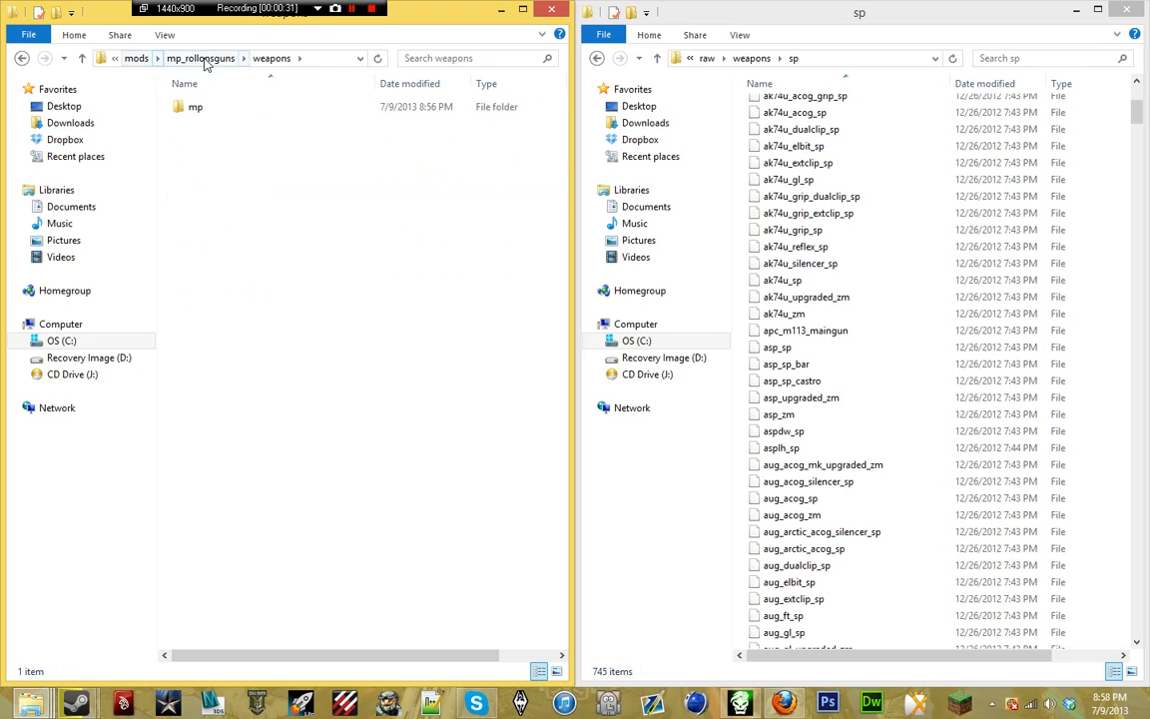
double_click(193, 107)
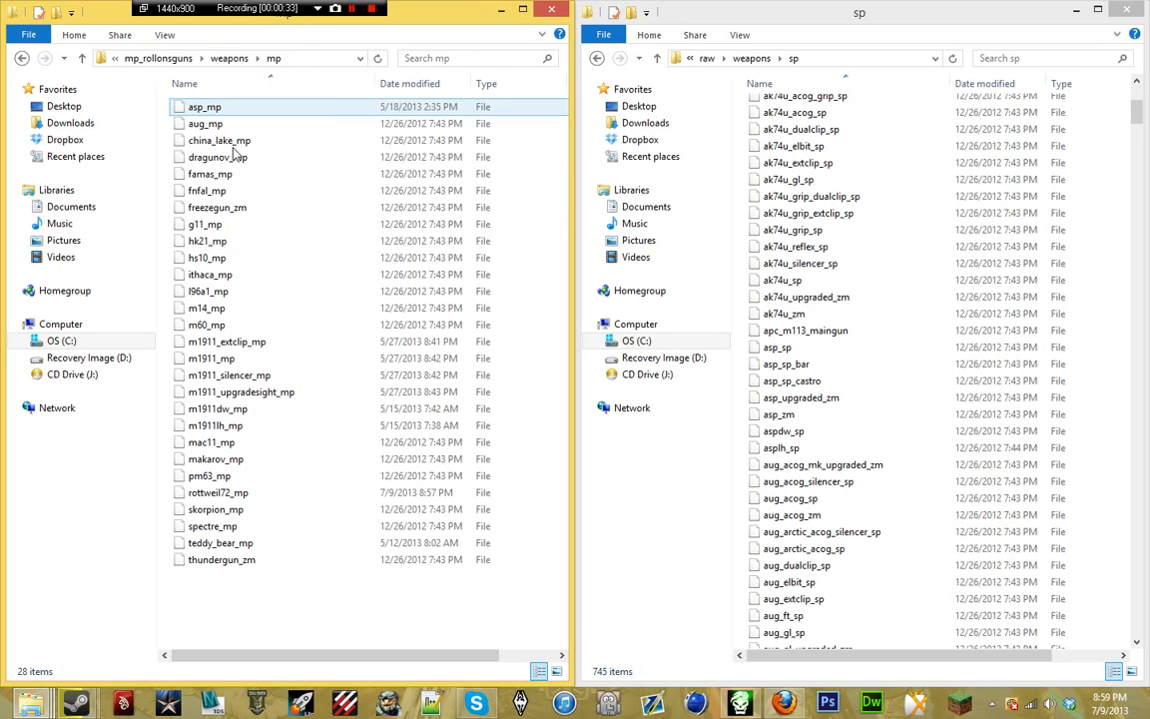
click(750, 58)
double_click(764, 107)
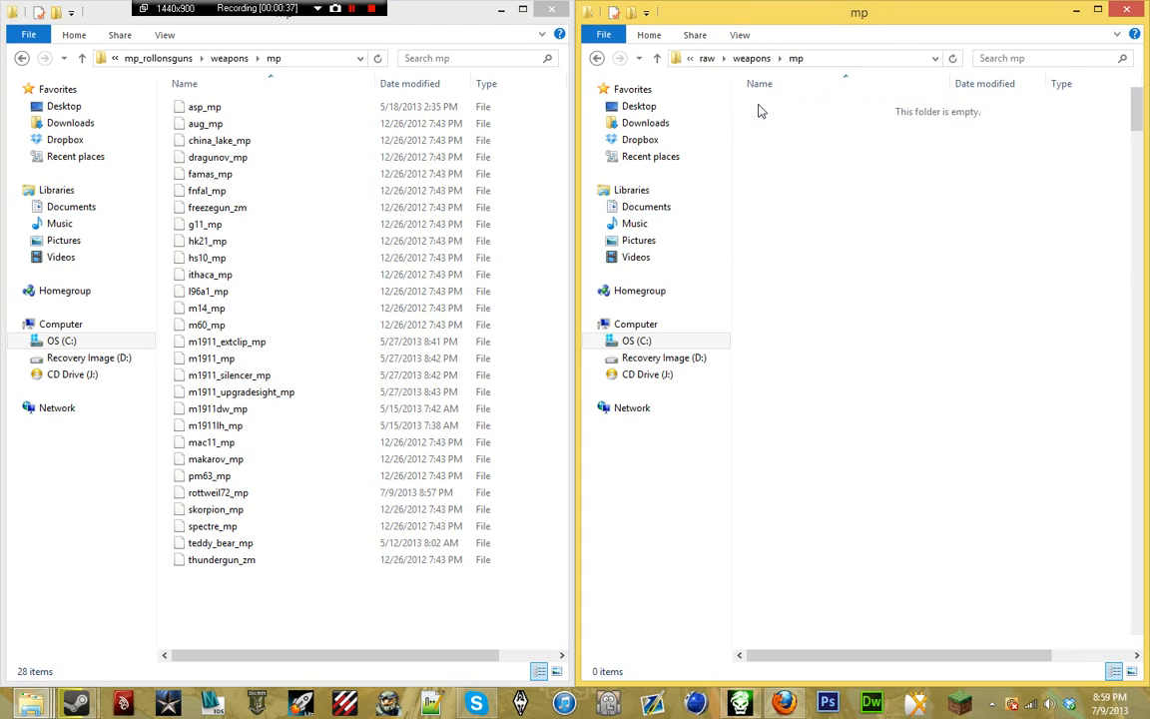
scroll(860, 488, down, 6)
scroll(861, 488, down, 8)
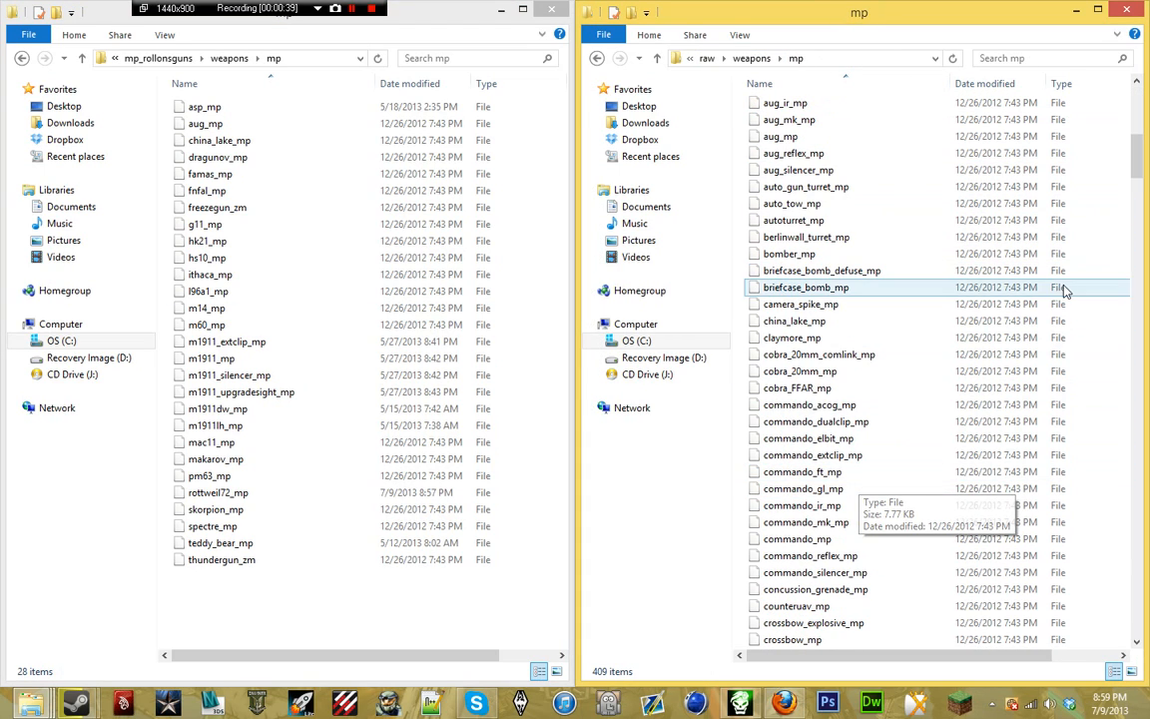
- Open the rottweil72_mp weapon file from the mod's mp folder in Notepad and maximize its window
click(287, 498)
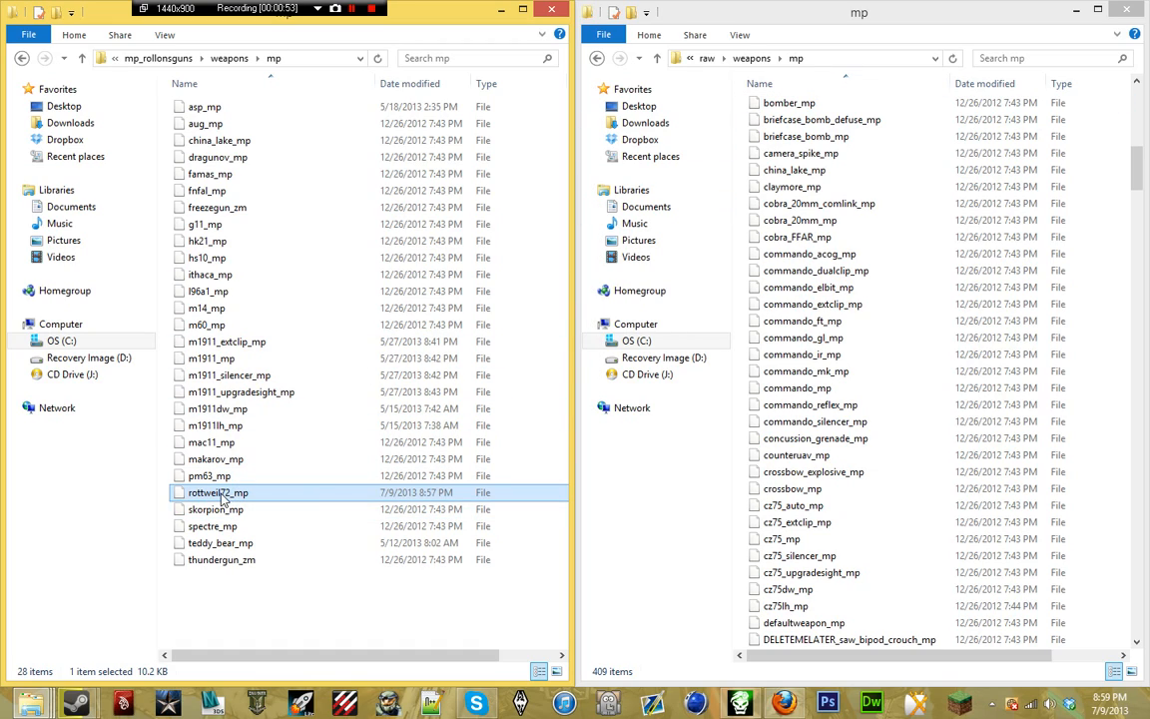
double_click(222, 493)
scroll(506, 469, down, 2)
click(506, 475)
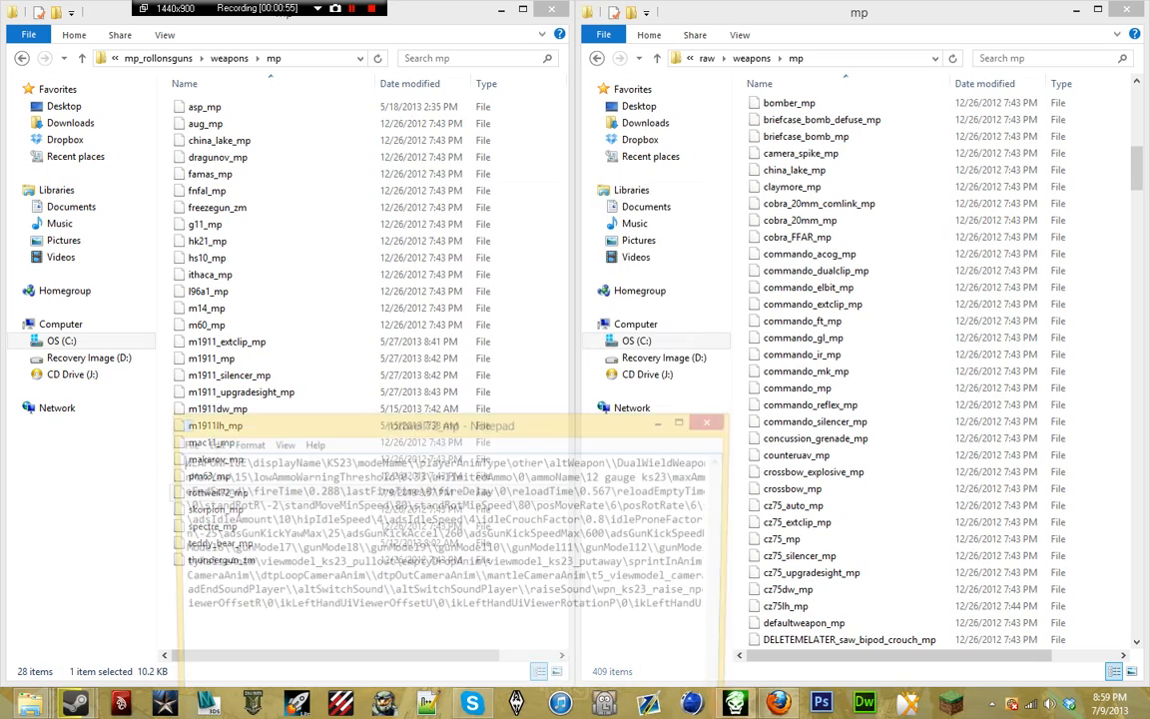
drag(465, 416, 685, 2)
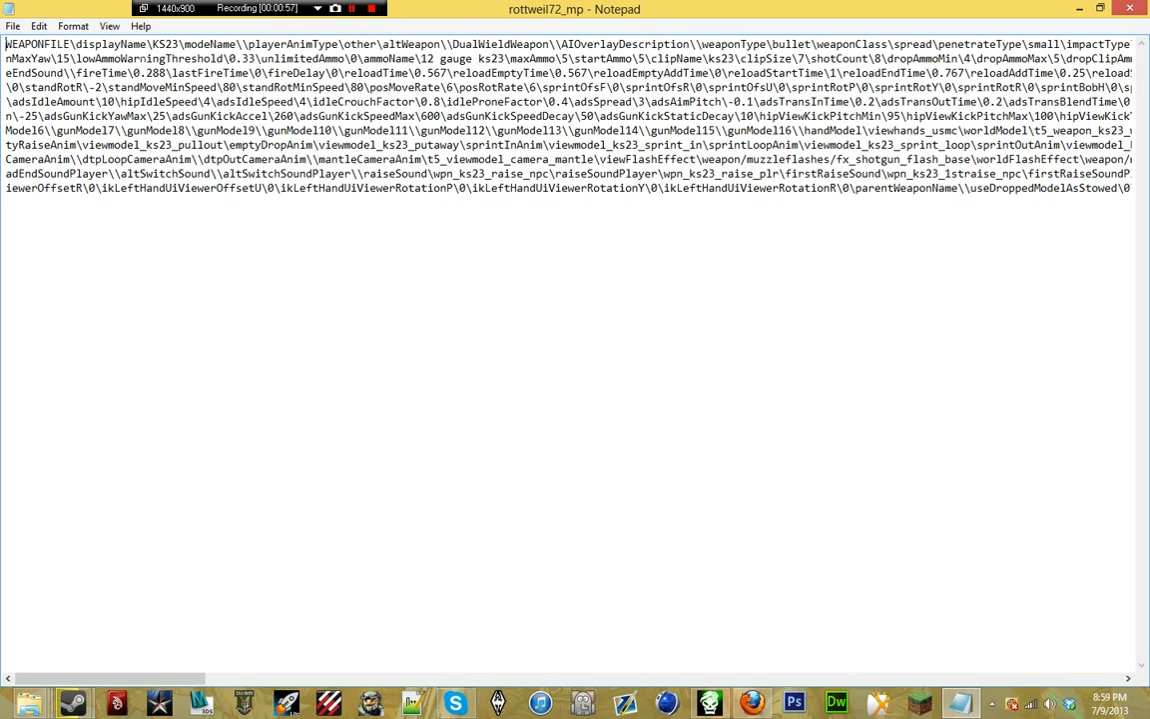
- Examine the displayName, clipSize, maxAmmo and startAmmo settings in the rottweil72_mp weapon file
drag(152, 44, 173, 44)
click(657, 58)
scroll(656, 59, right, 3)
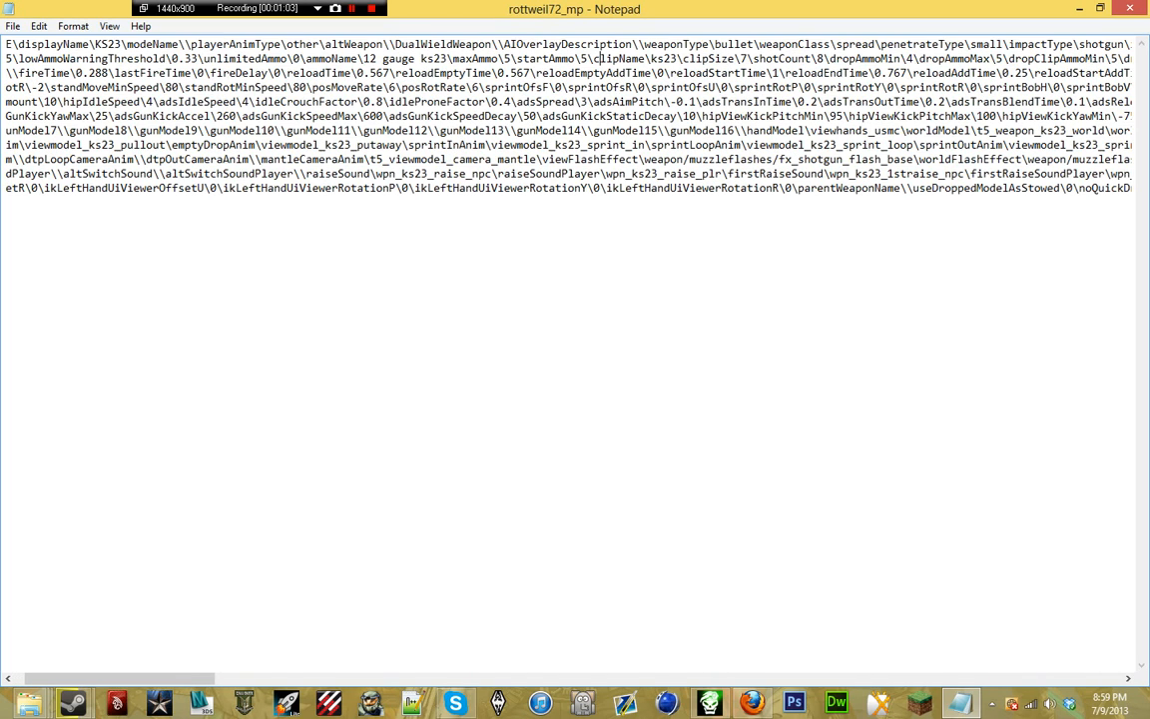
scroll(657, 59, right, 3)
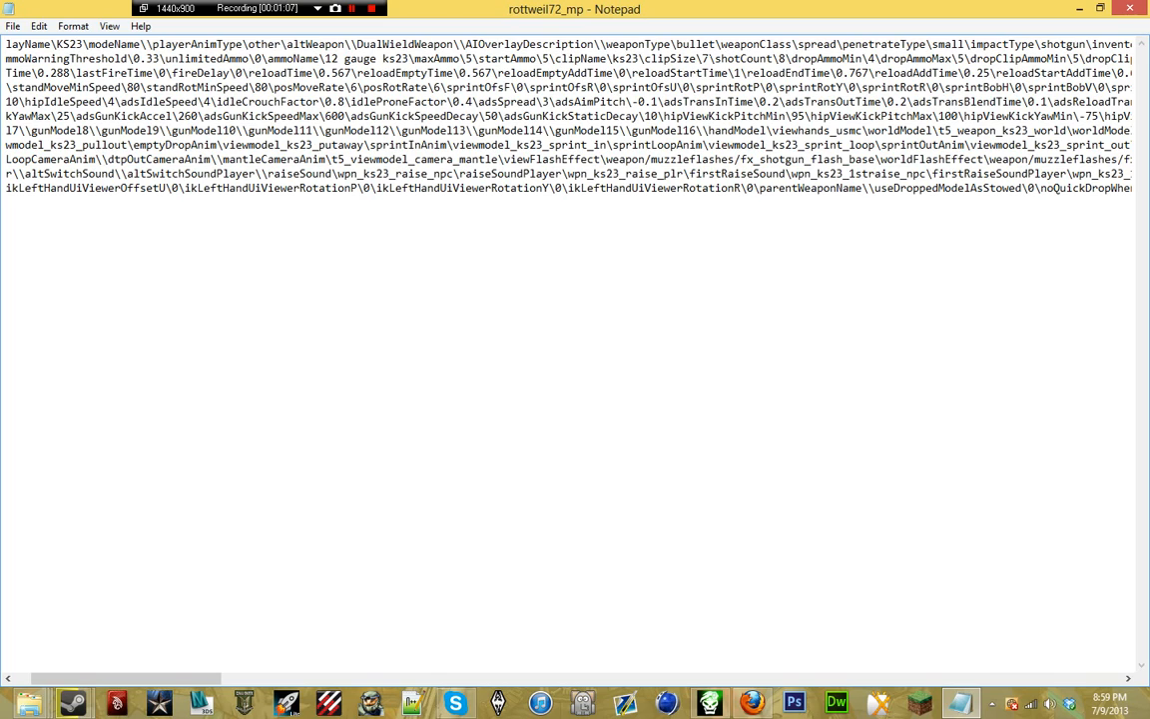
drag(675, 59, 741, 59)
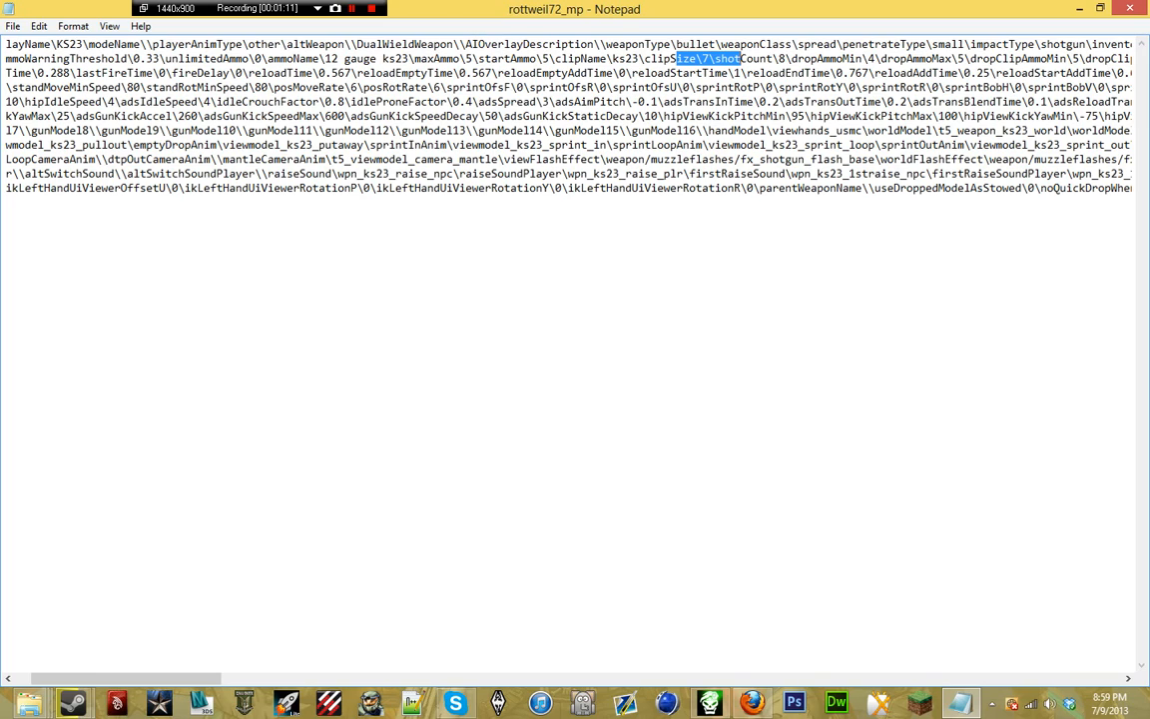
drag(433, 59, 540, 59)
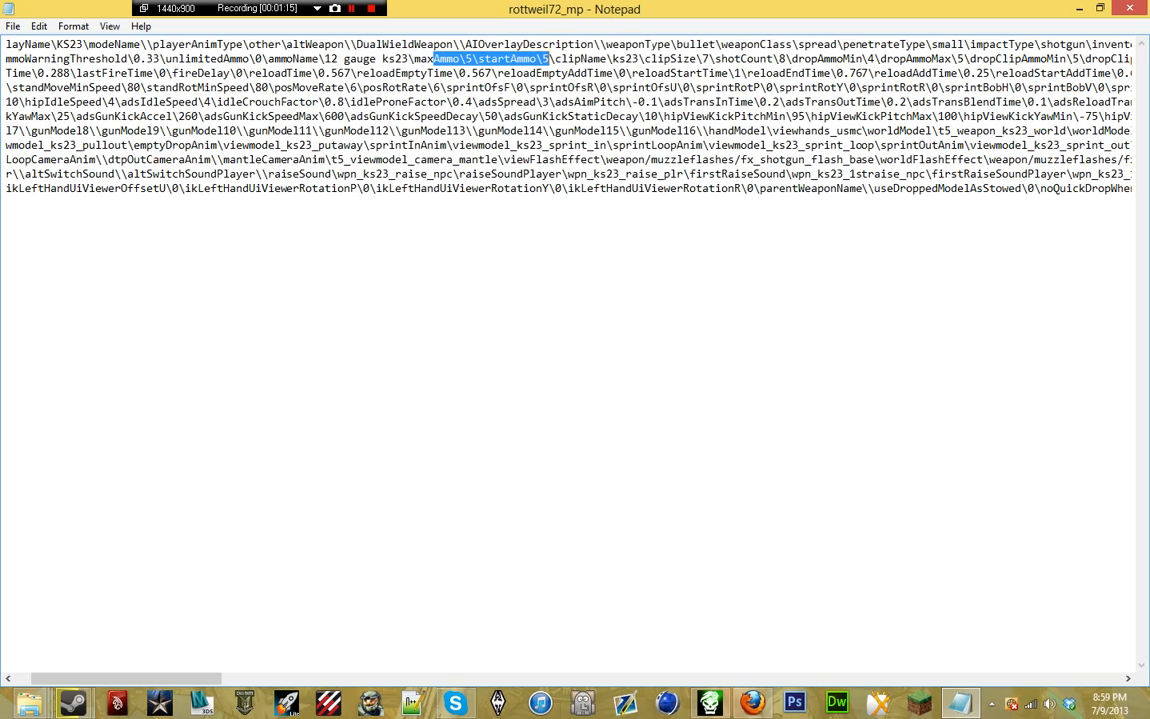
click(548, 59)
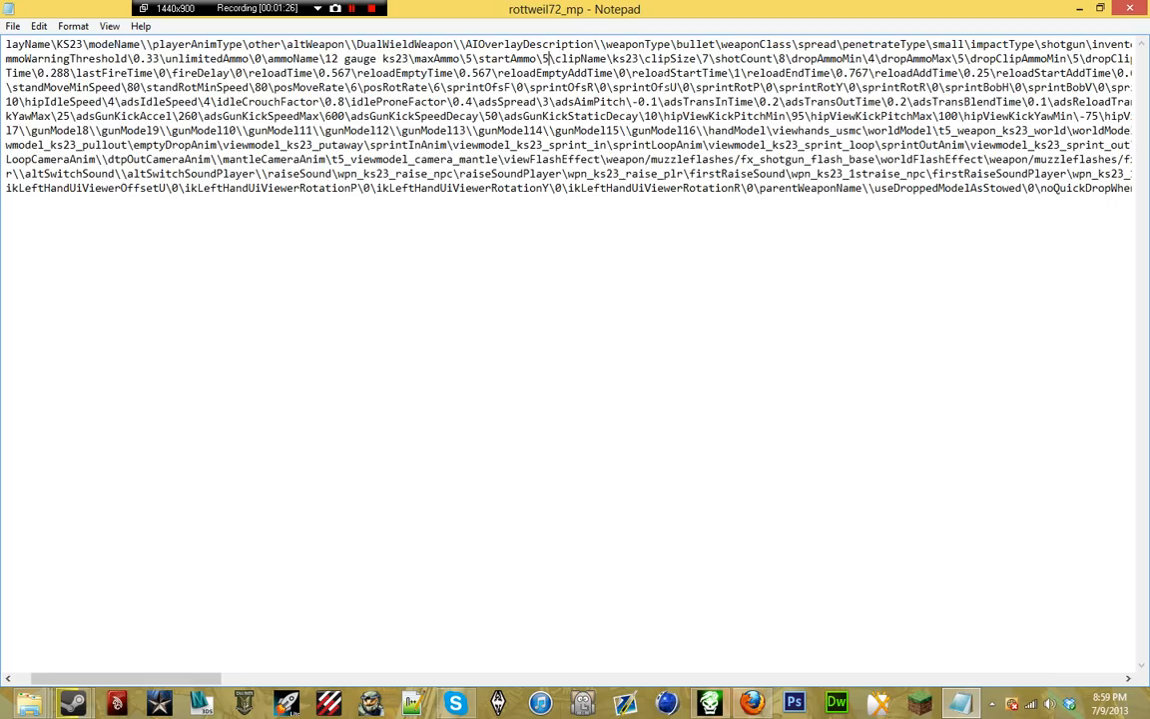
- Search the rottweil72_mp weapon file for "damage"
scroll(566, 359, right, 10)
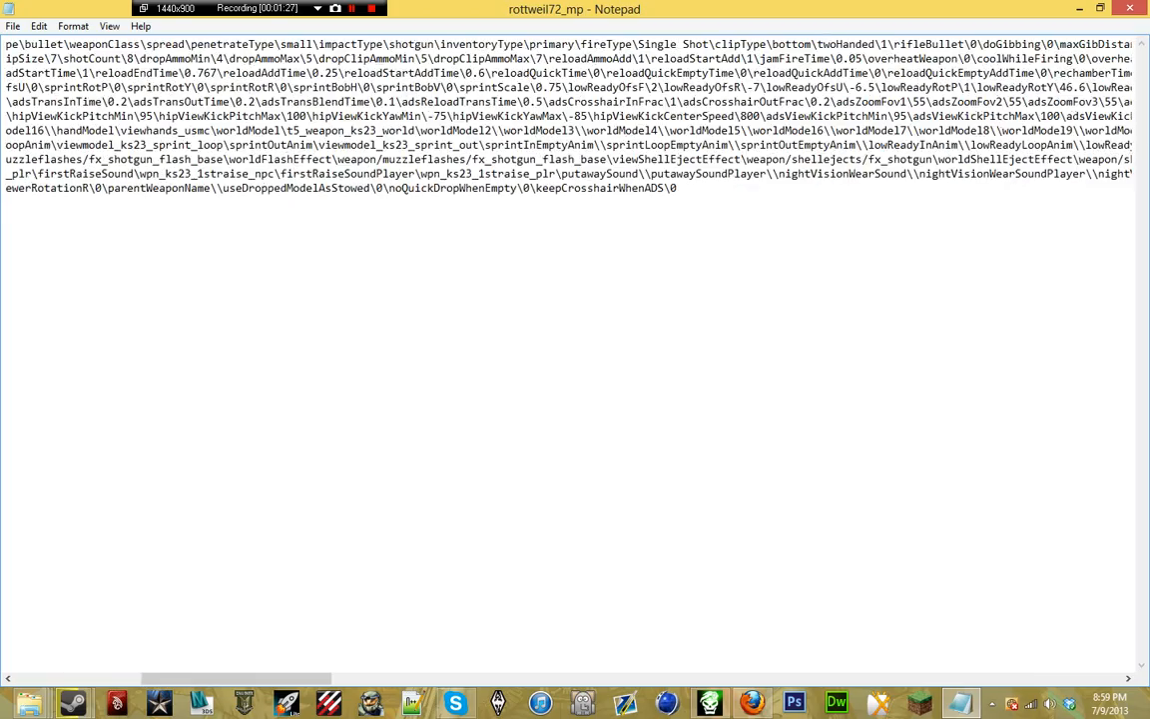
scroll(565, 360, right, 6)
scroll(566, 359, left, 2)
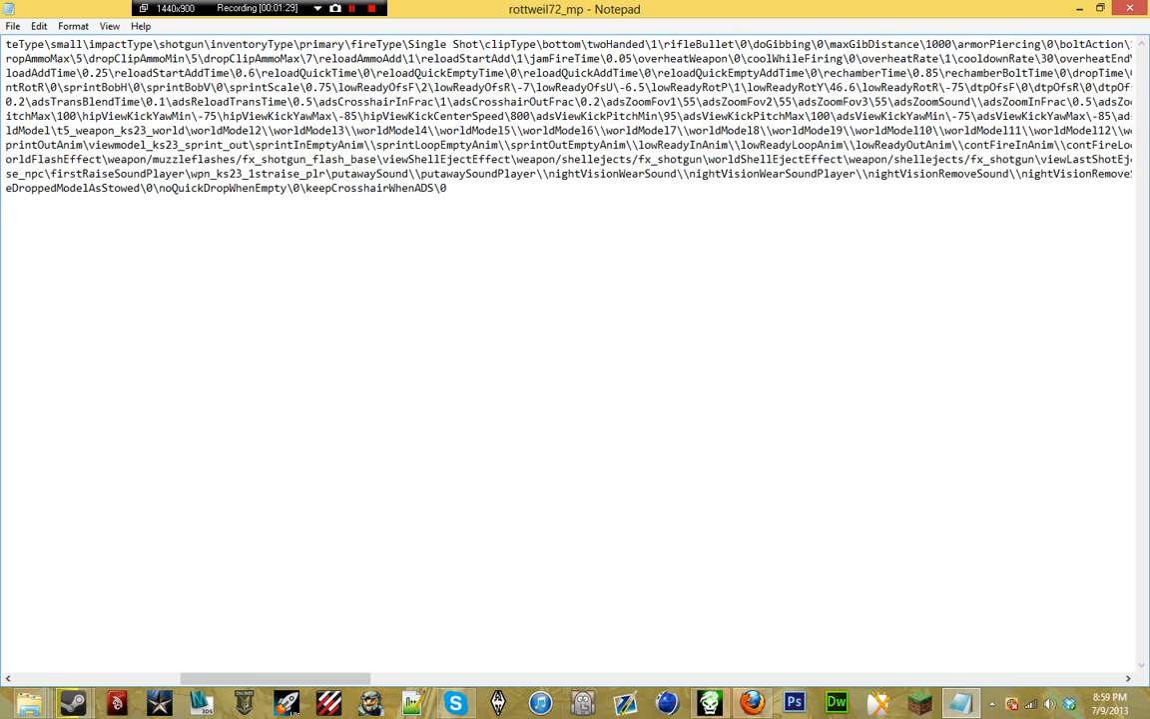
key(ctrl+f)
text(damage)
key(Return)
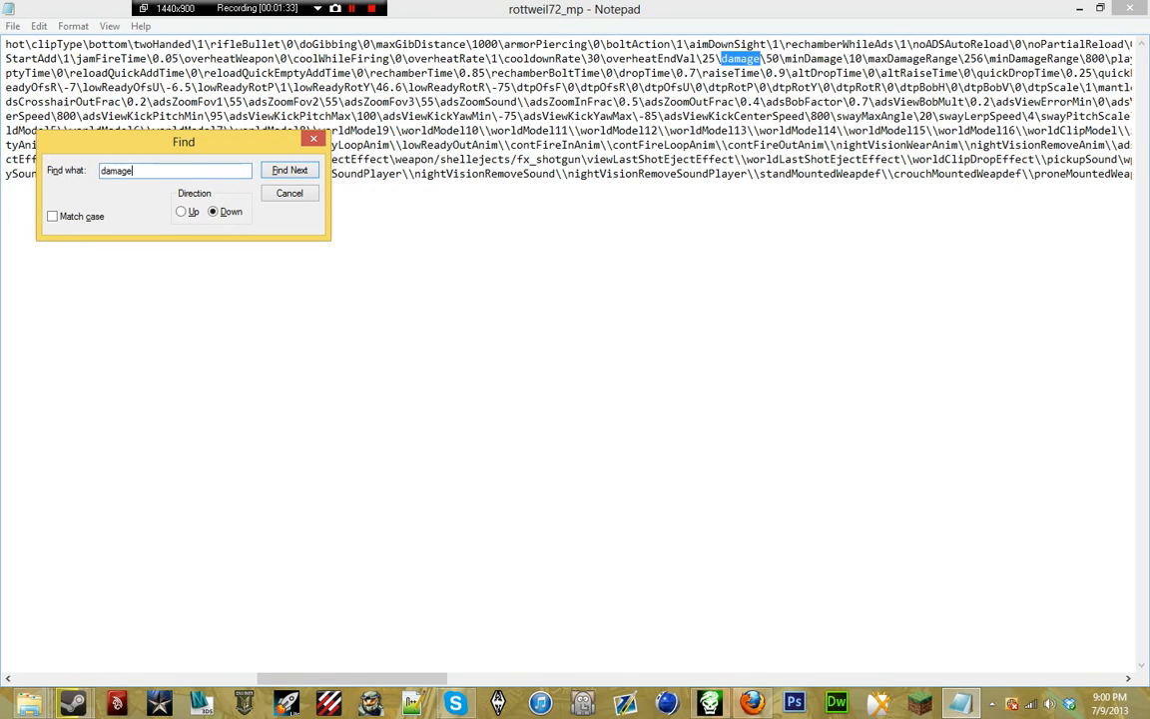
- Examine the damage, minDamage and playerDamage settings, and close the weapon file without changing it
click(823, 59)
scroll(824, 59, right, 3)
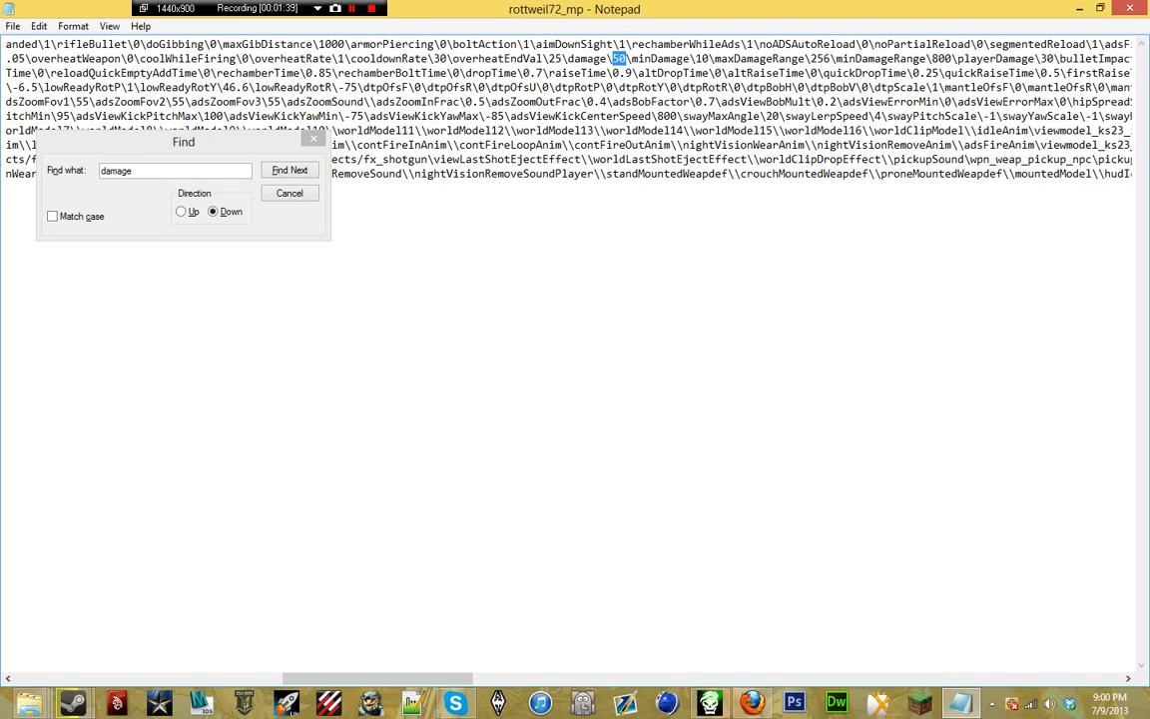
drag(696, 59, 701, 59)
drag(1040, 59, 1060, 59)
click(948, 88)
key(alt+F4)
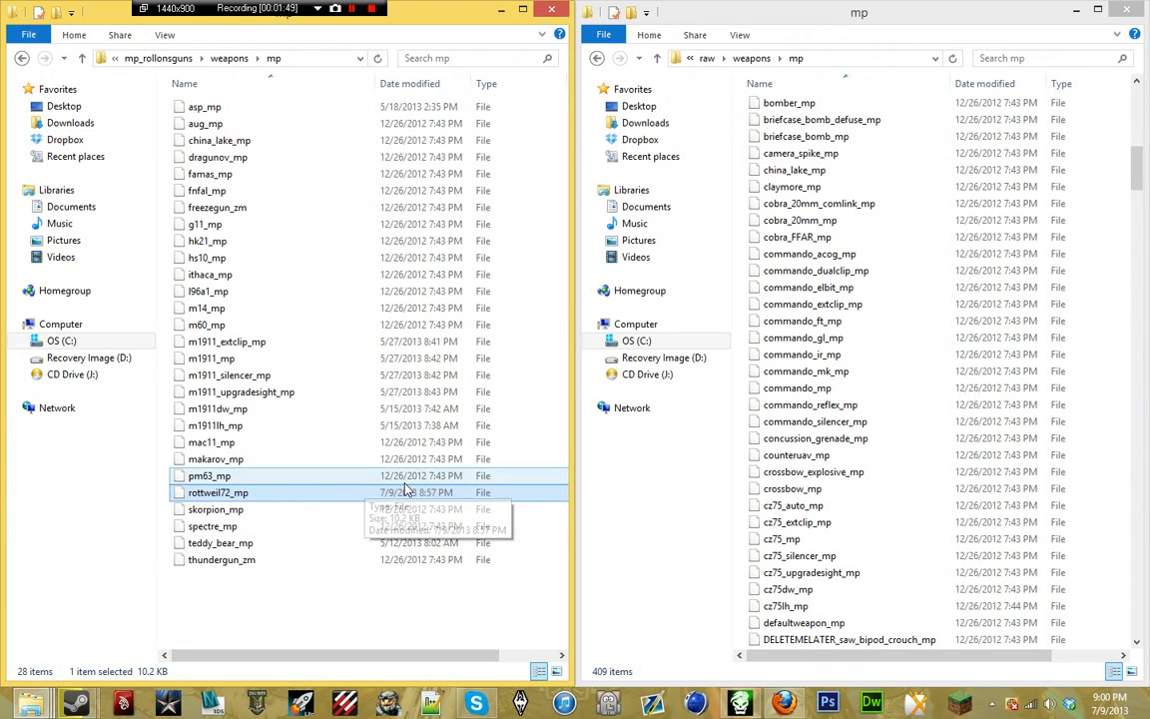
- Browse from the mod's root folder into soundaliases\zones and open the radverb folder
click(157, 58)
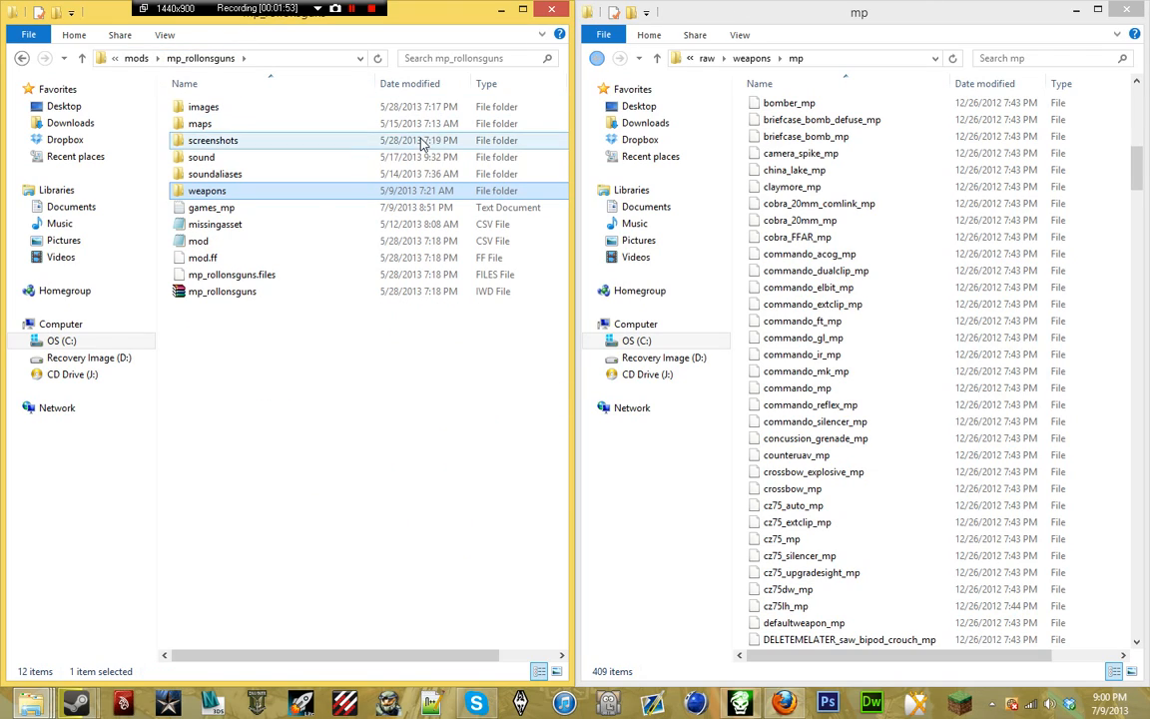
double_click(311, 174)
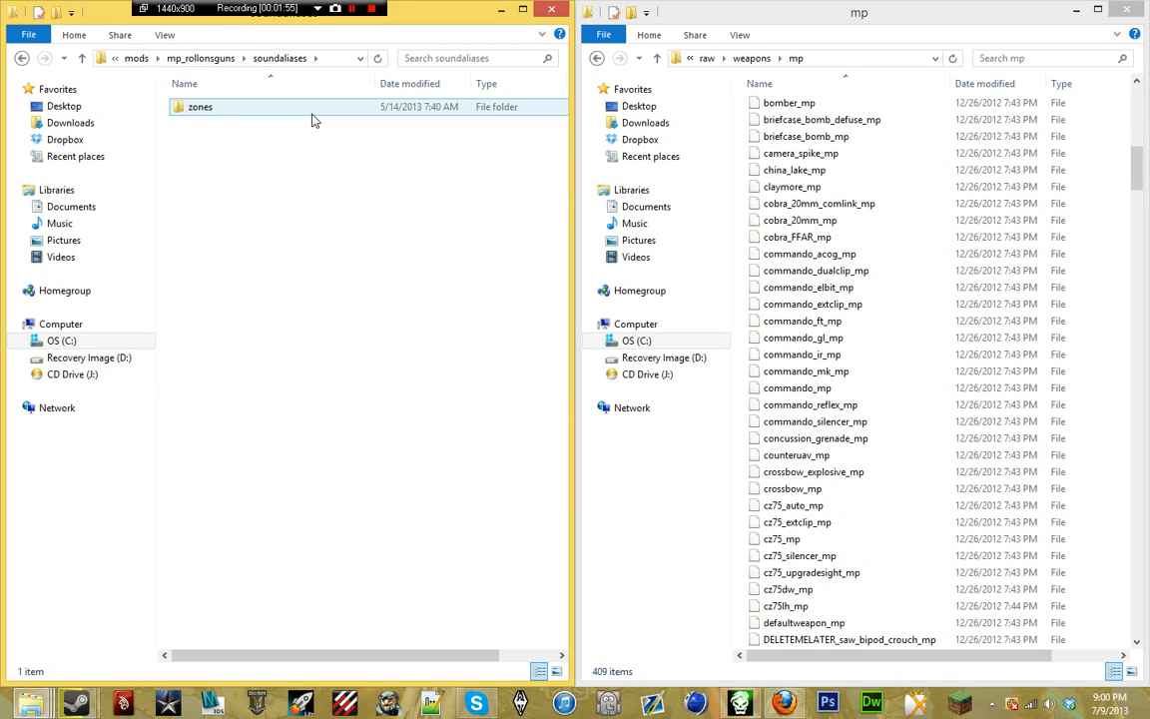
click(170, 57)
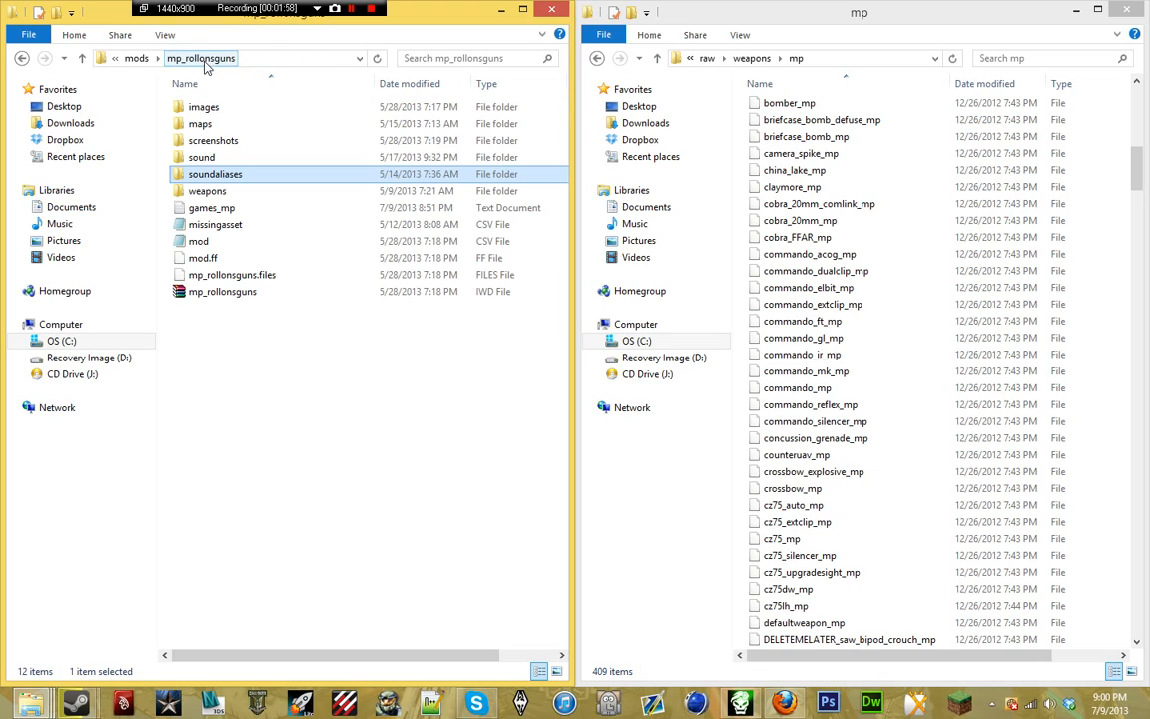
double_click(250, 177)
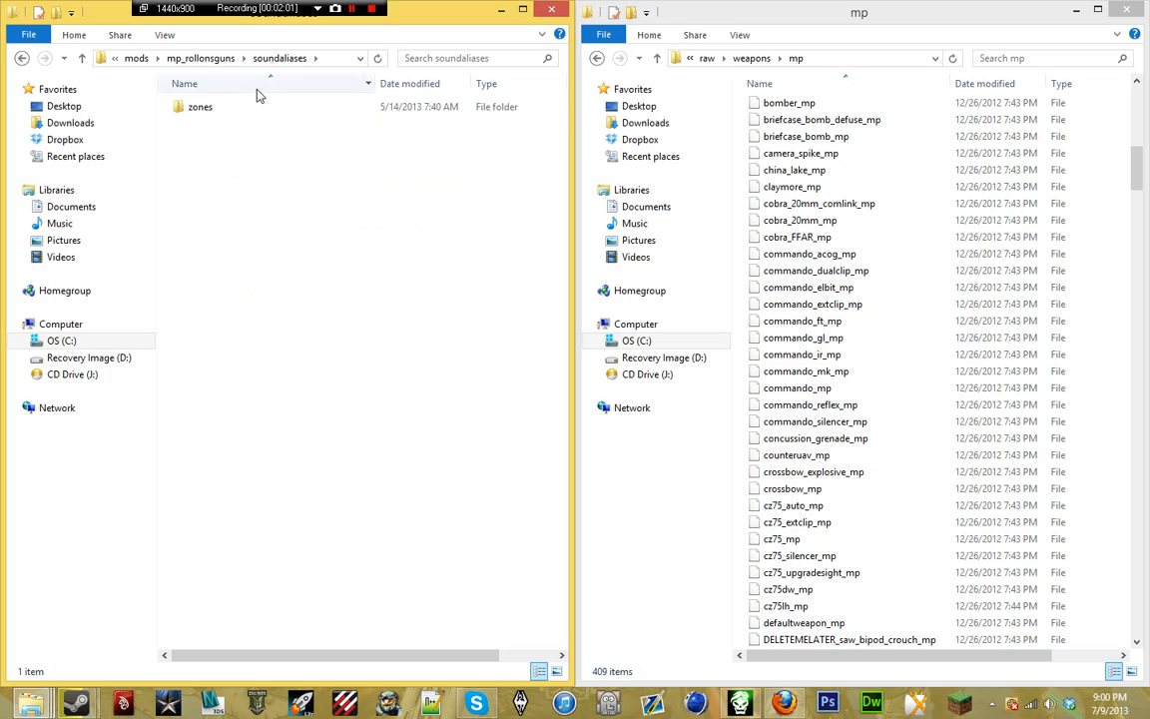
double_click(232, 107)
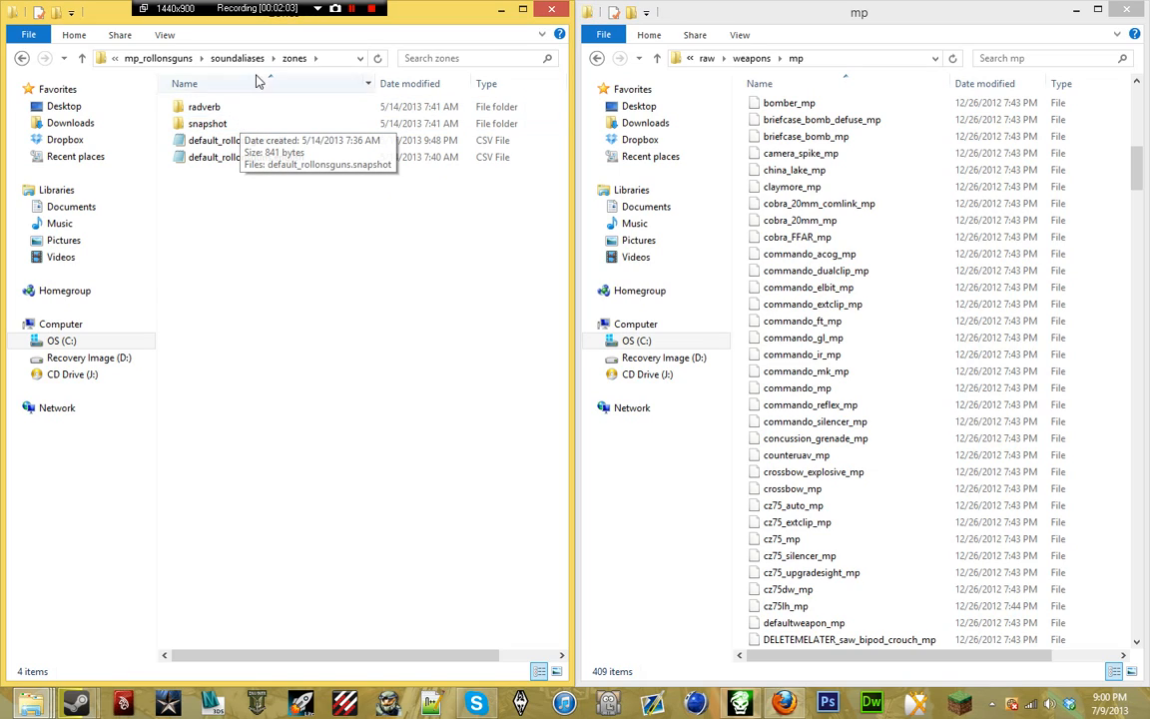
click(247, 111)
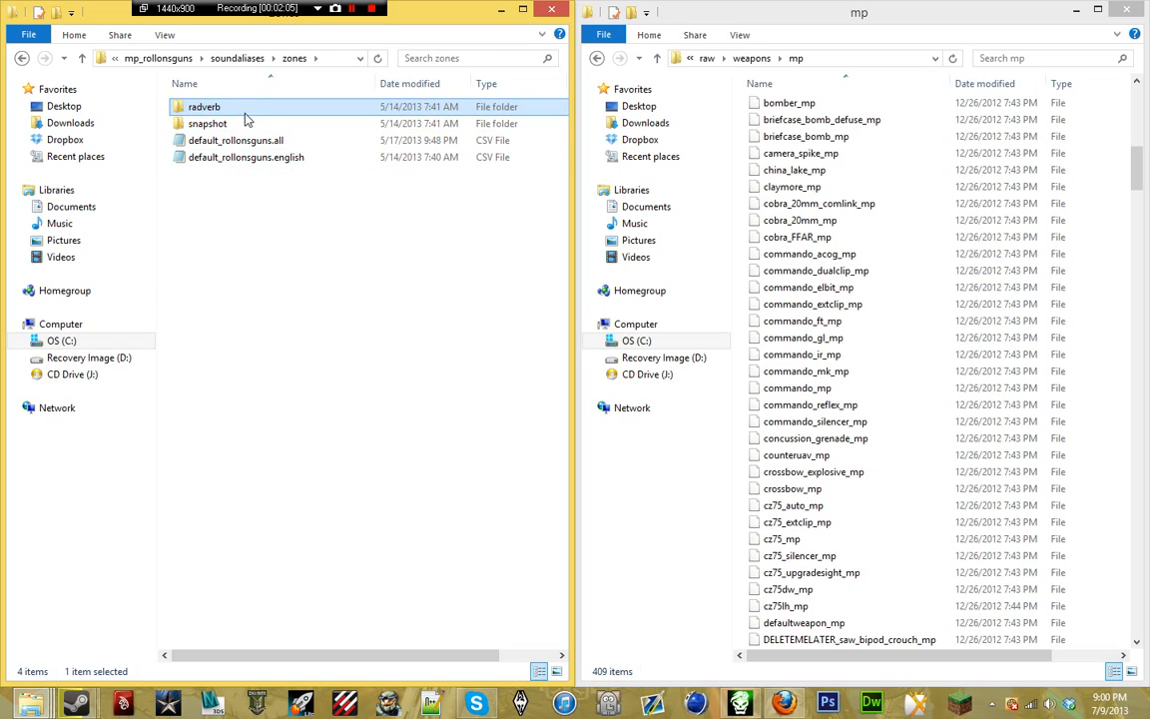
double_click(253, 110)
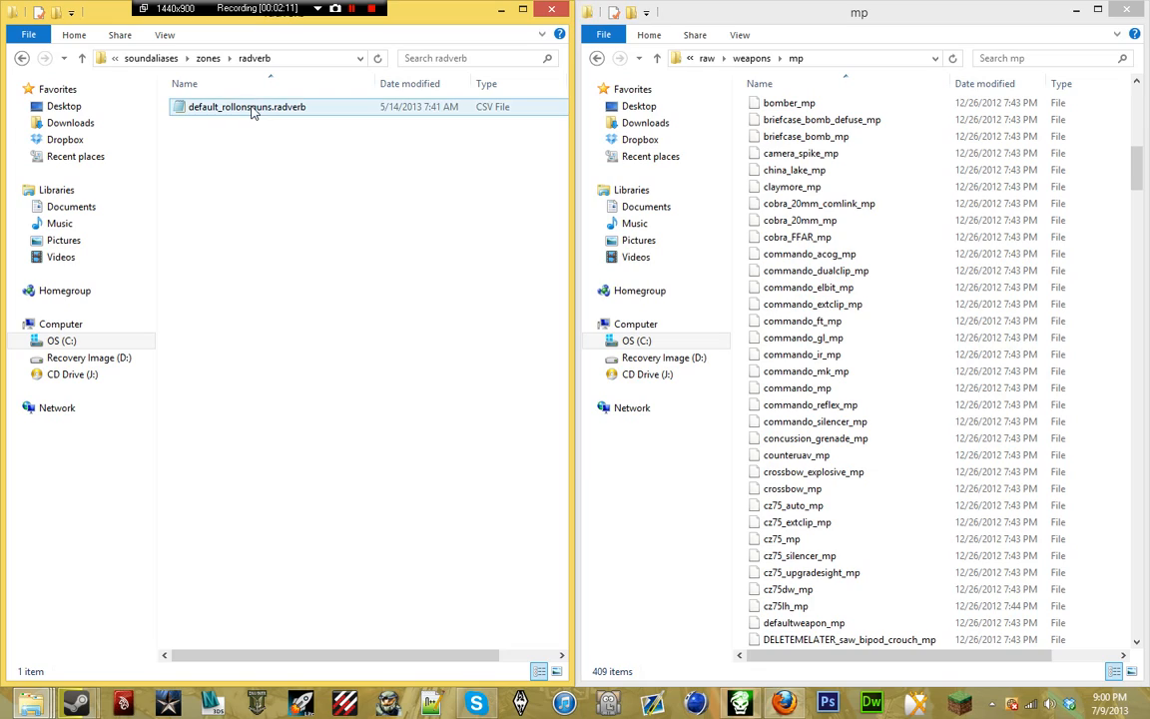
- Create a text document named asdf in the radverb folder and open it in Notepad beside the folder window
right_click(358, 233)
mouse_move(496, 431)
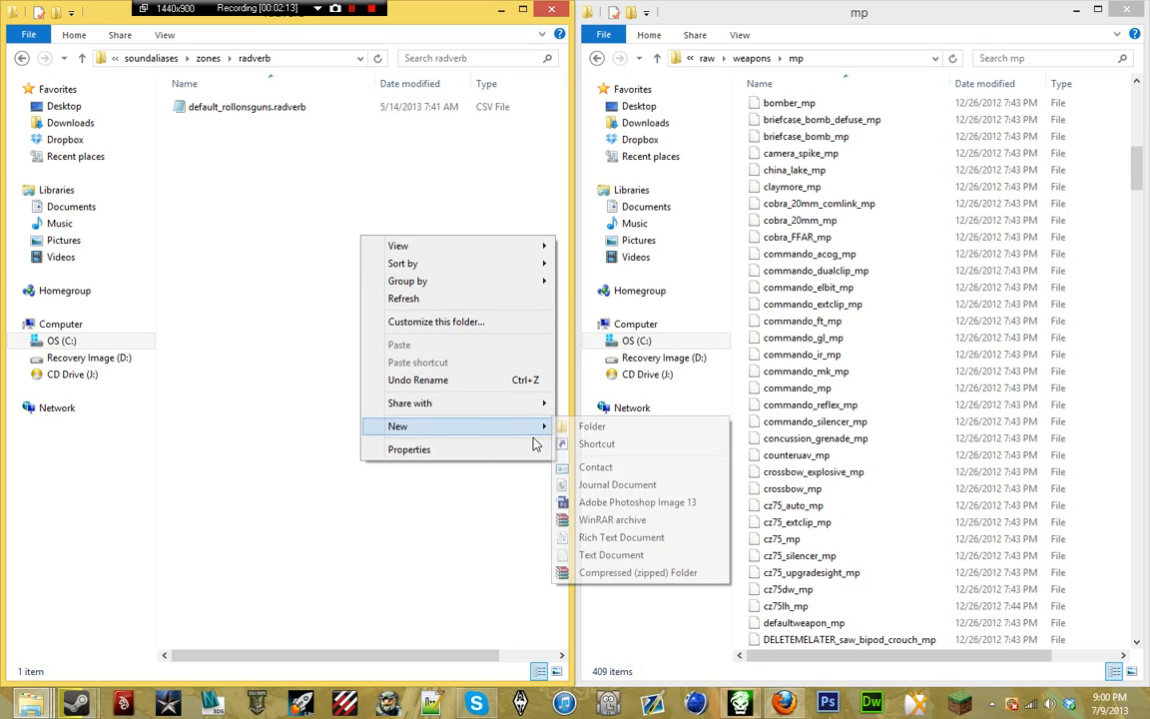
click(584, 499)
text(asdf)
key(Return)
key(Return)
drag(422, 409, 1148, 249)
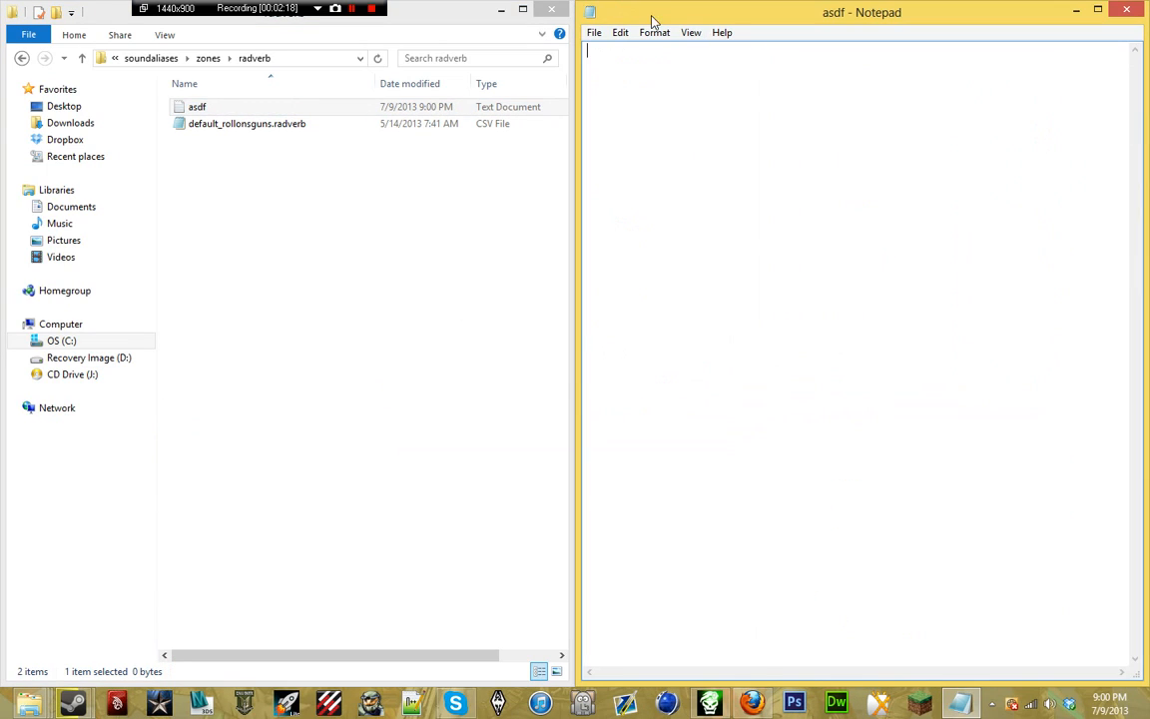
- Start saving asdf under a different file type, set the type to All Files, and cancel the save
click(596, 33)
click(619, 103)
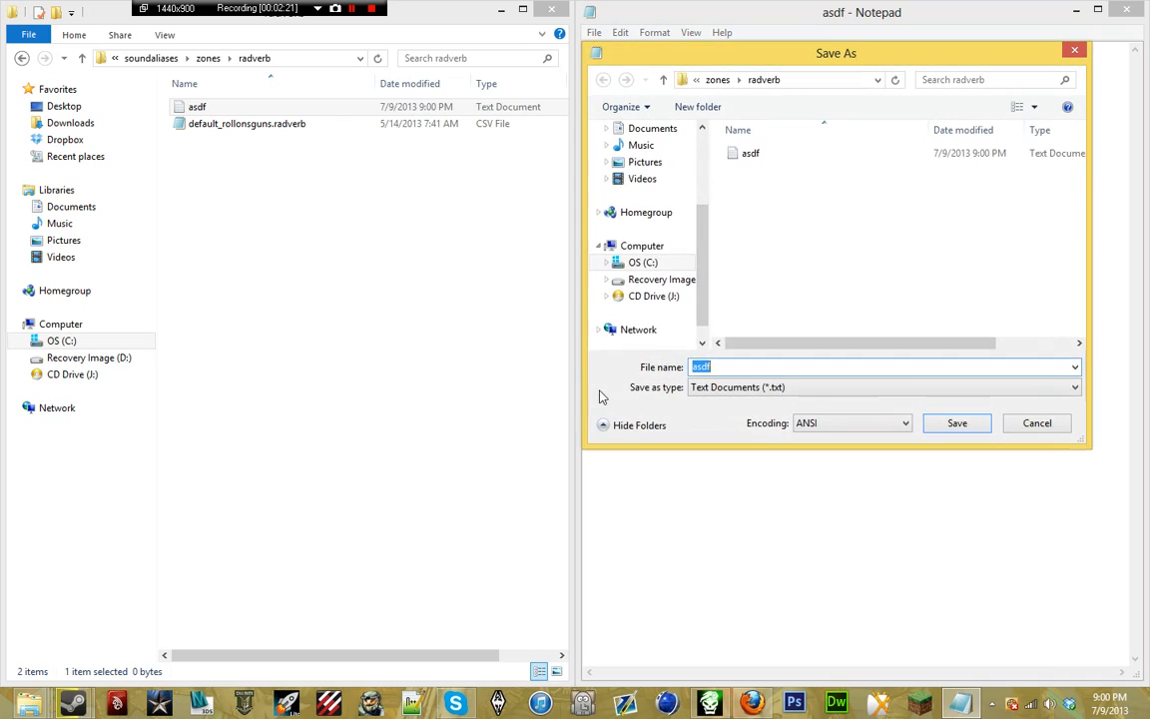
click(765, 387)
click(766, 410)
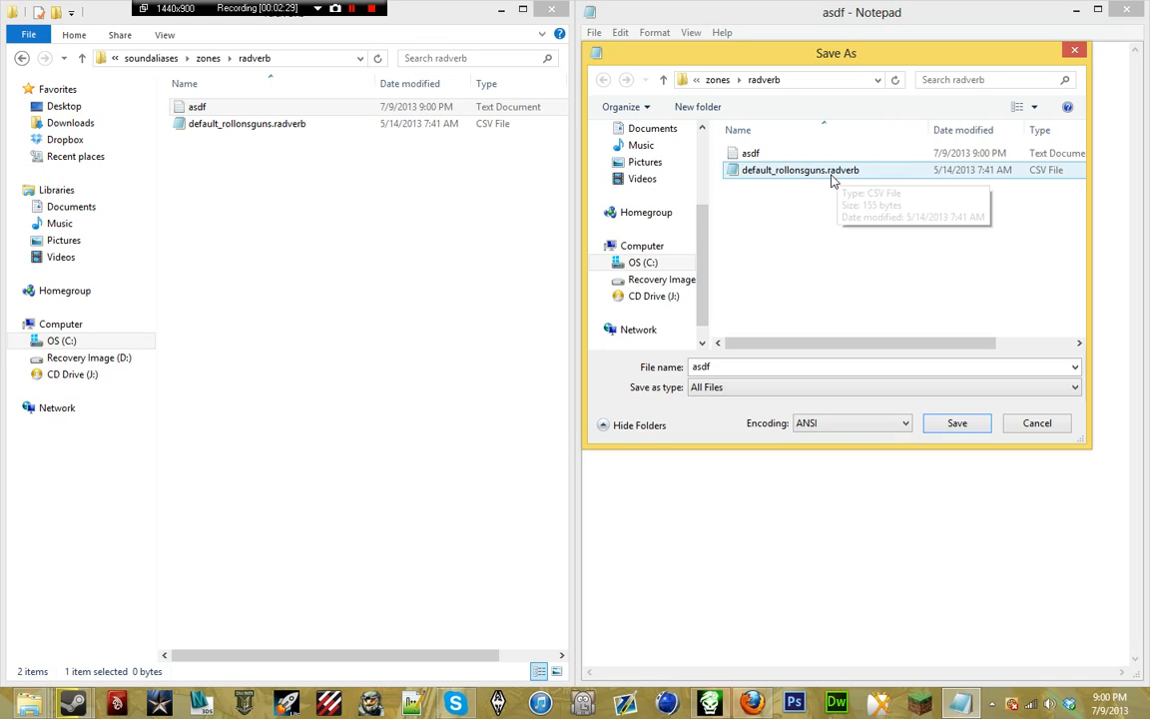
click(1073, 50)
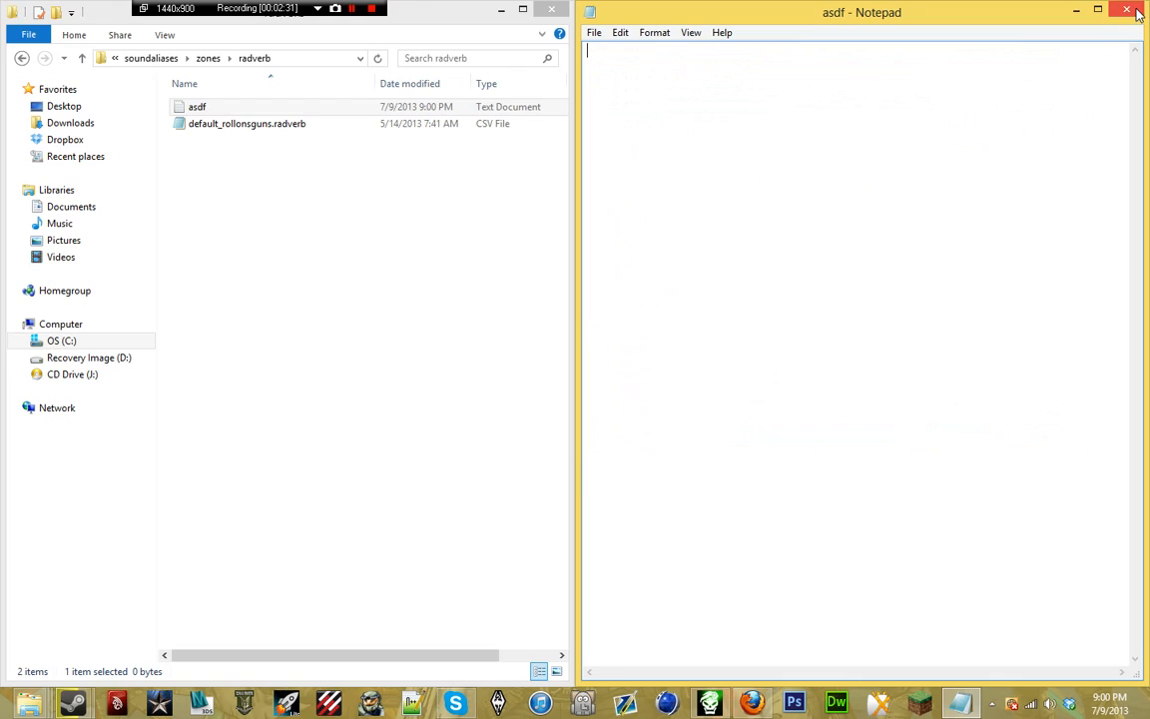
- Close the asdf document and delete it from the radverb folder
click(1126, 11)
key(Delete)
- View the contents of the snapshot and radverb folders in zones, and return to the zones folder
click(208, 58)
double_click(227, 123)
click(292, 115)
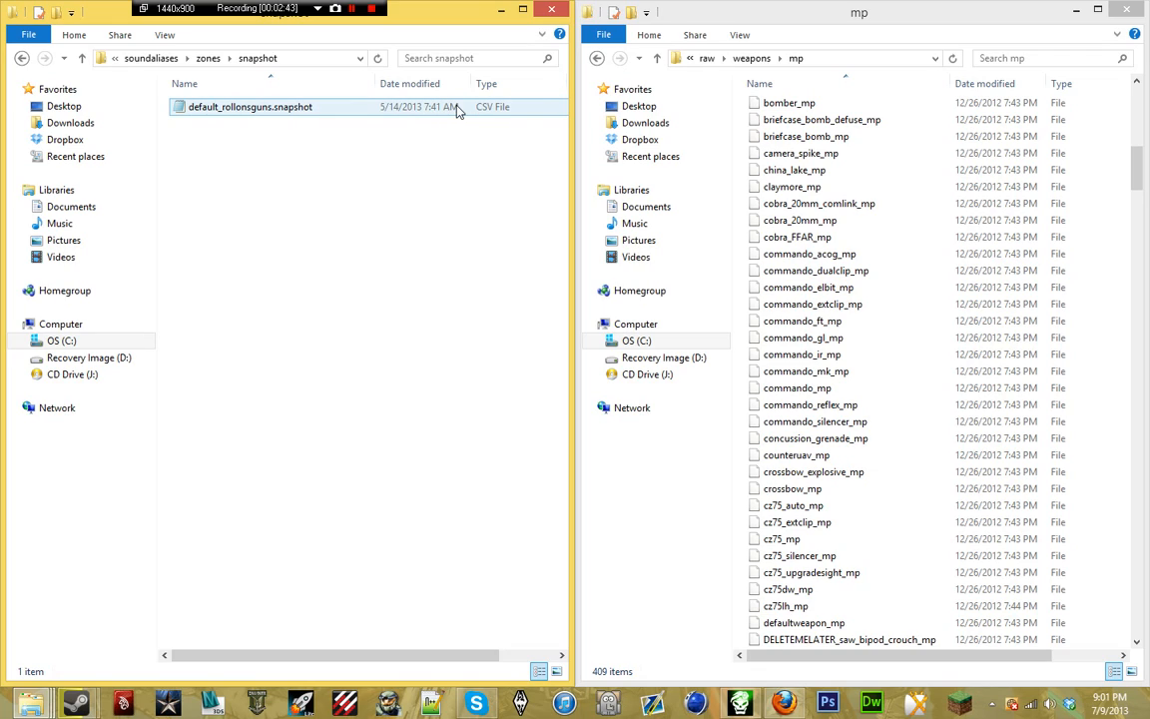
click(208, 58)
double_click(229, 106)
click(205, 58)
- Select the default_rollonsguns.all CSV file in the zones folder
click(271, 186)
drag(271, 178, 280, 129)
click(301, 143)
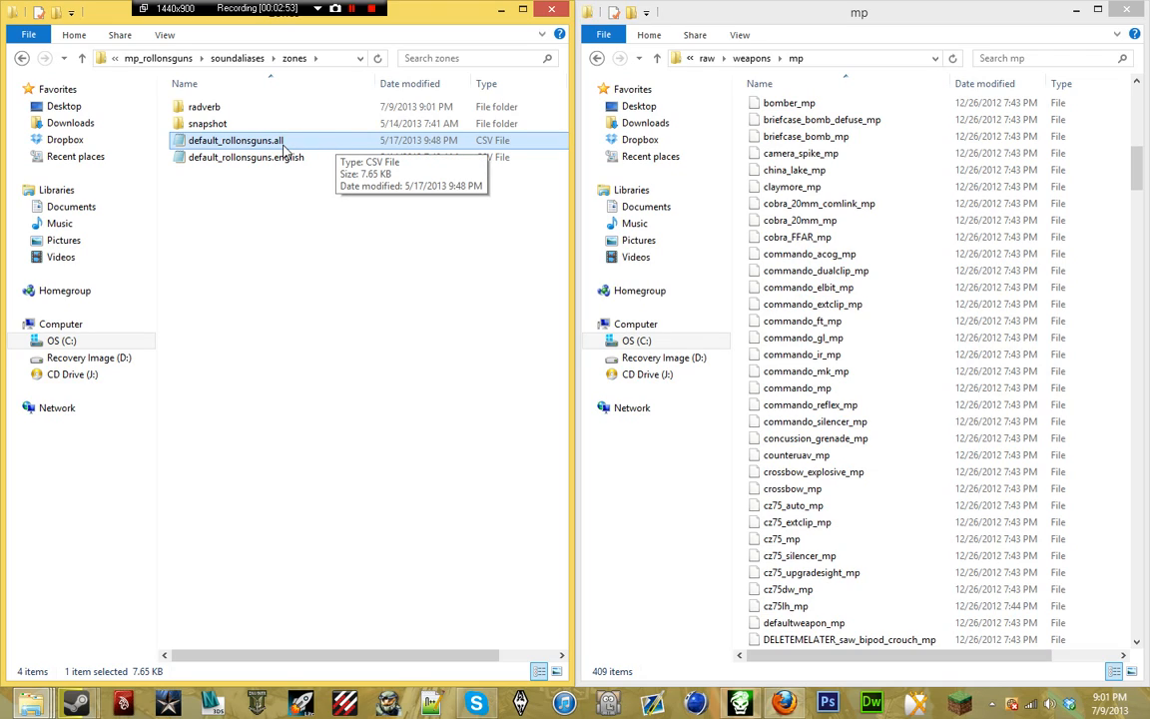
- Open default_rollonsguns.english from the mod's zones folder, highlight its whole header line, and close the file
click(285, 160)
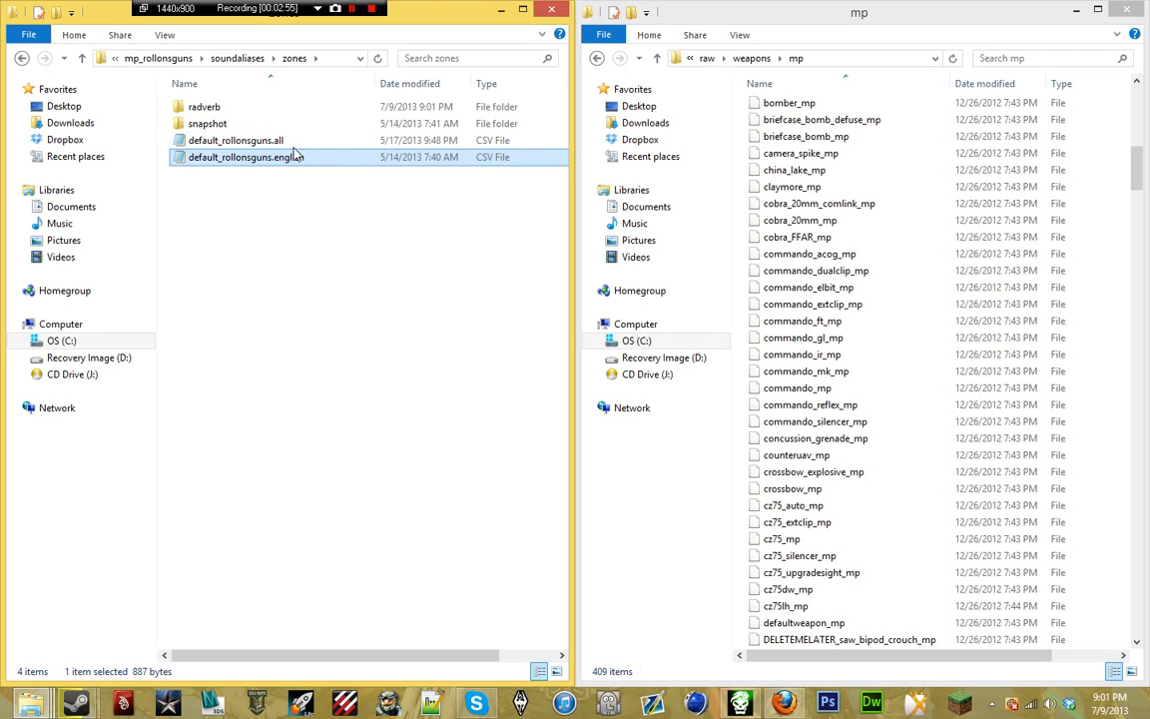
double_click(272, 156)
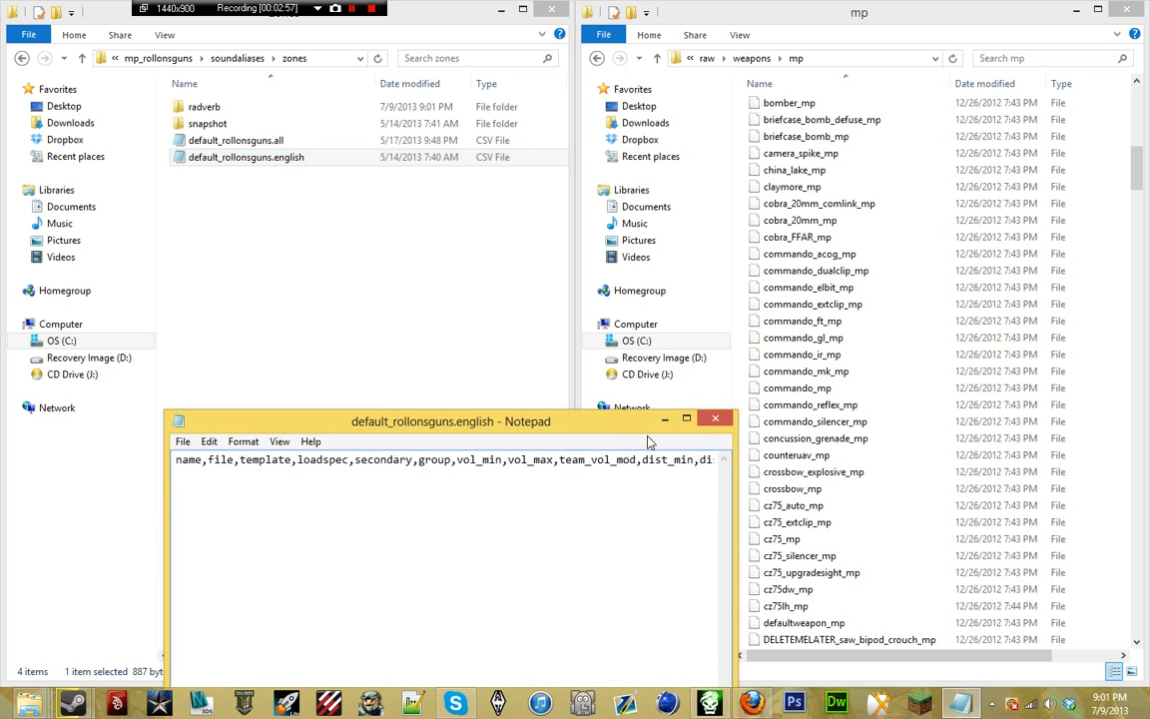
drag(602, 428, 618, 184)
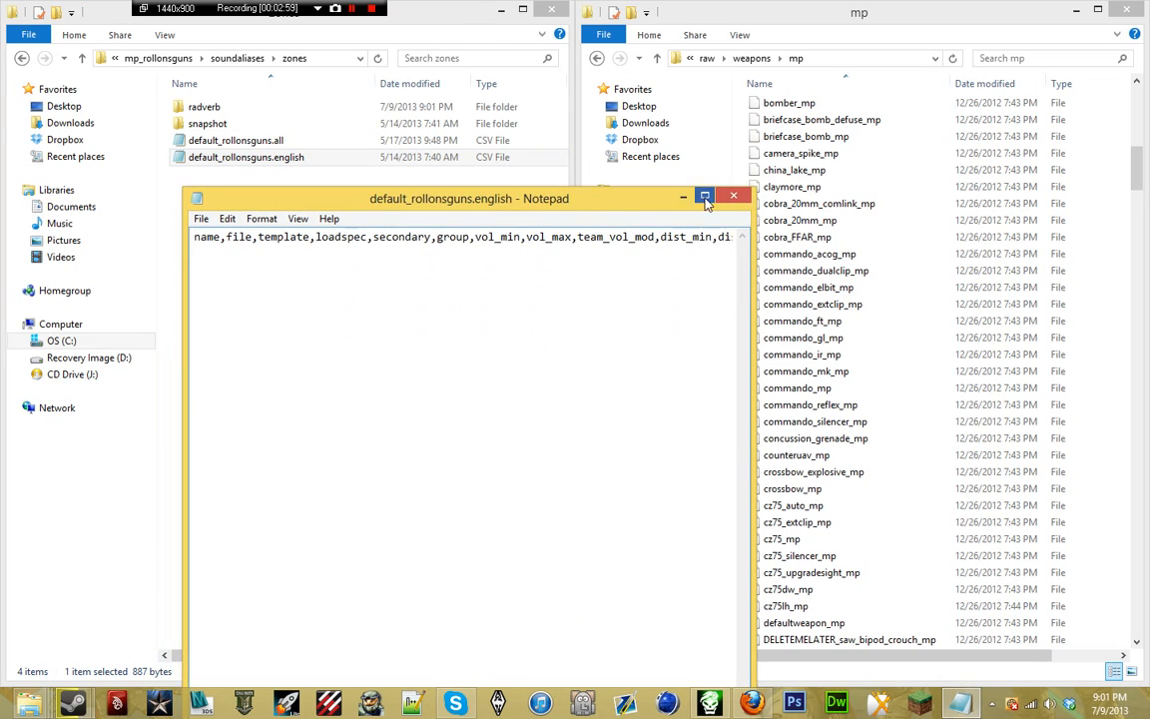
double_click(624, 184)
drag(5, 44, 1148, 133)
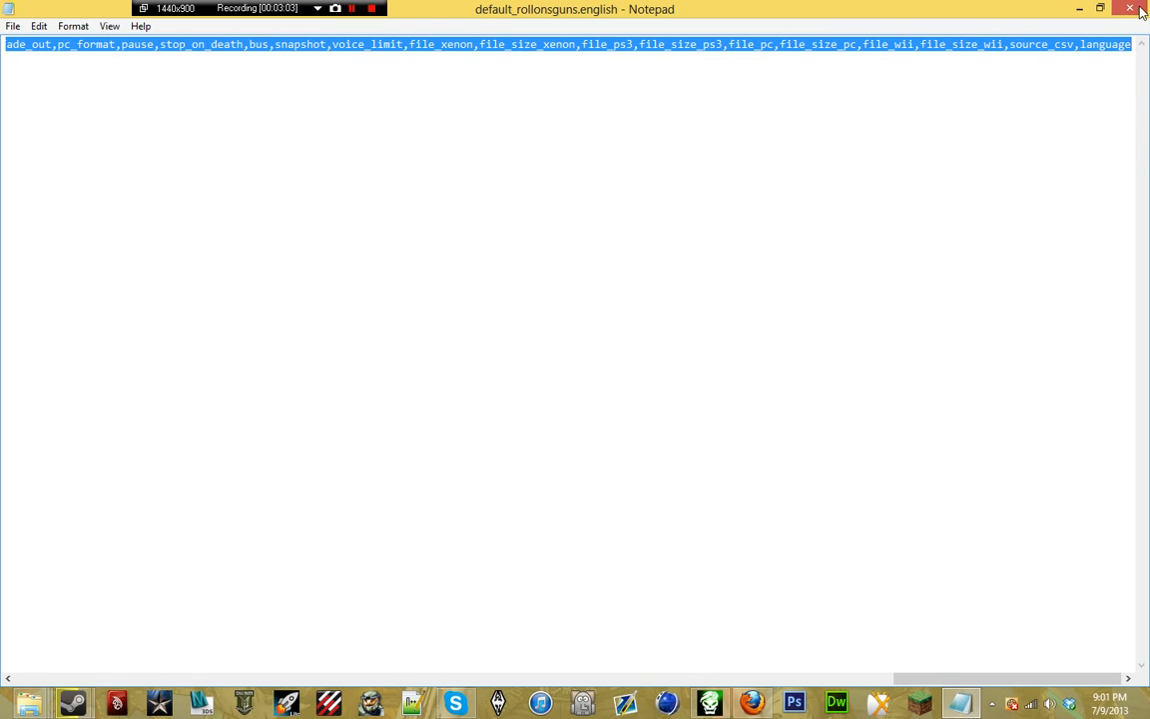
click(1142, 10)
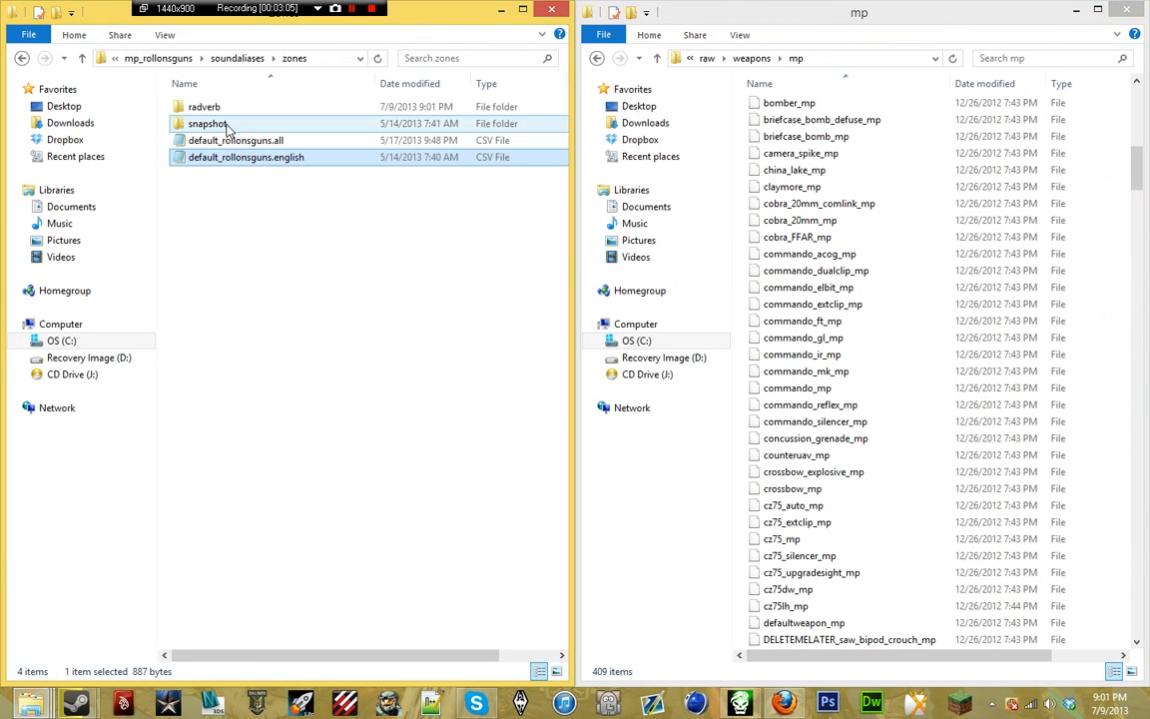
- Open default_rollonsguns.all docked beside the raw folder window and place the cursor on the empty line after the last alias
click(227, 125)
click(234, 108)
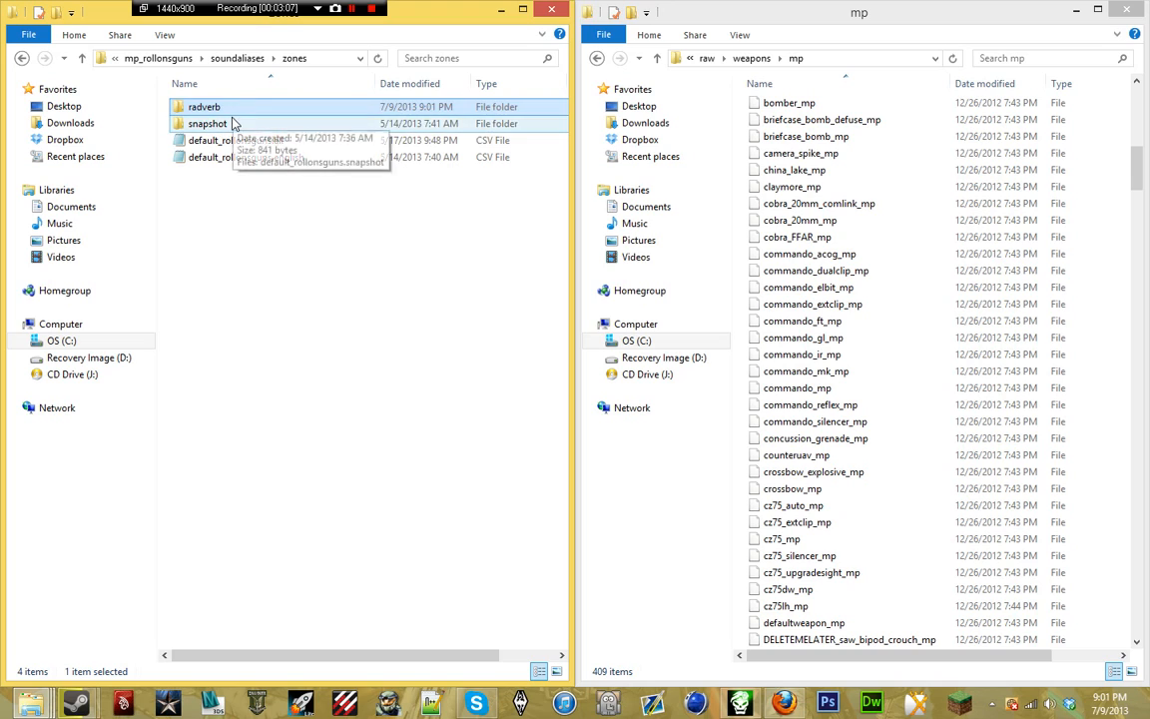
double_click(256, 145)
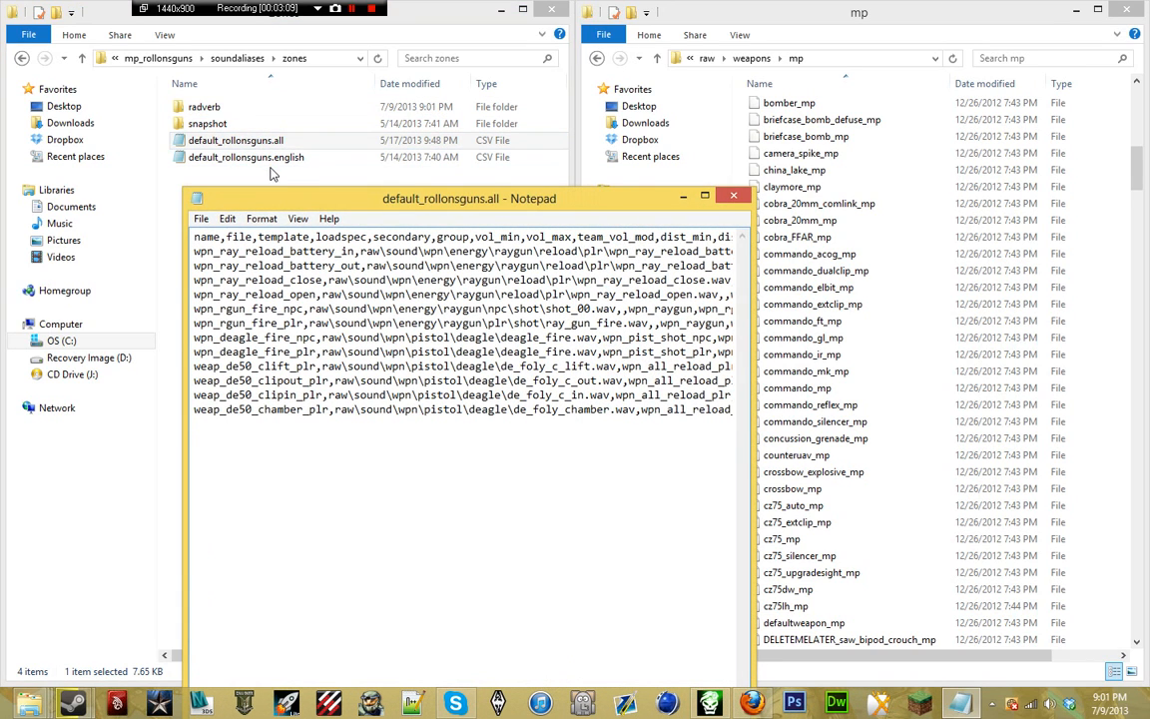
drag(322, 204, 3, 230)
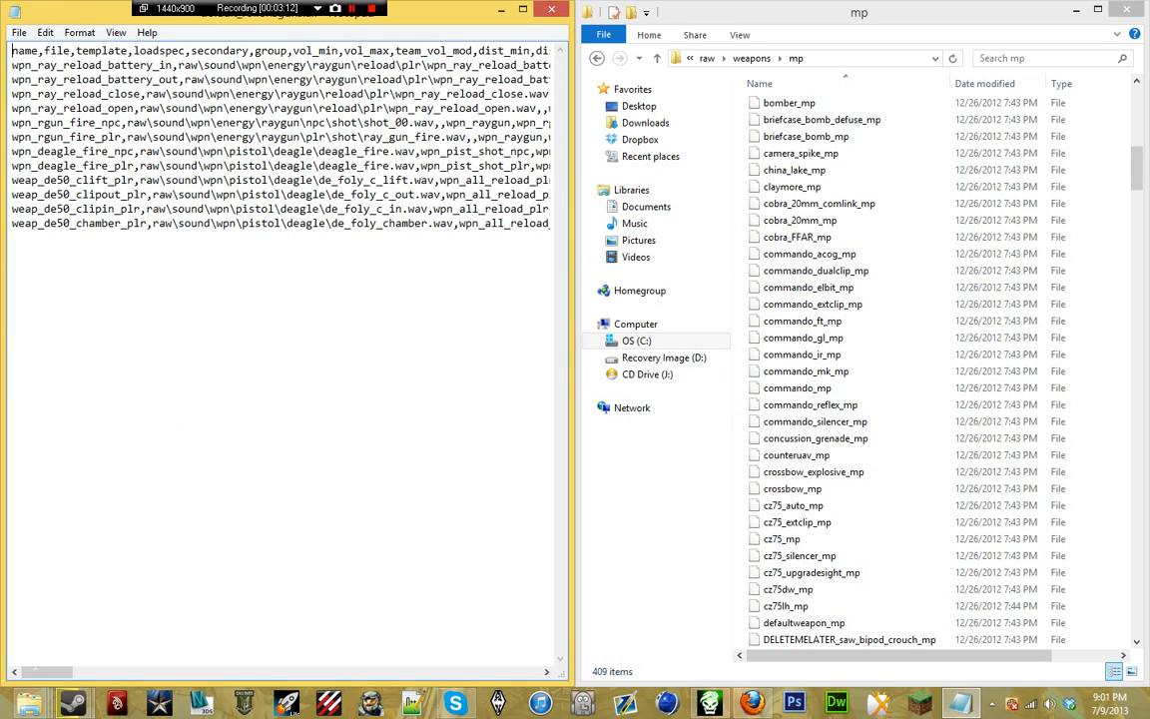
drag(35, 670, 5, 664)
drag(30, 66, 12, 238)
click(40, 240)
- Browse from the raw weapons folder to the raw soundaliases zones folder
click(706, 59)
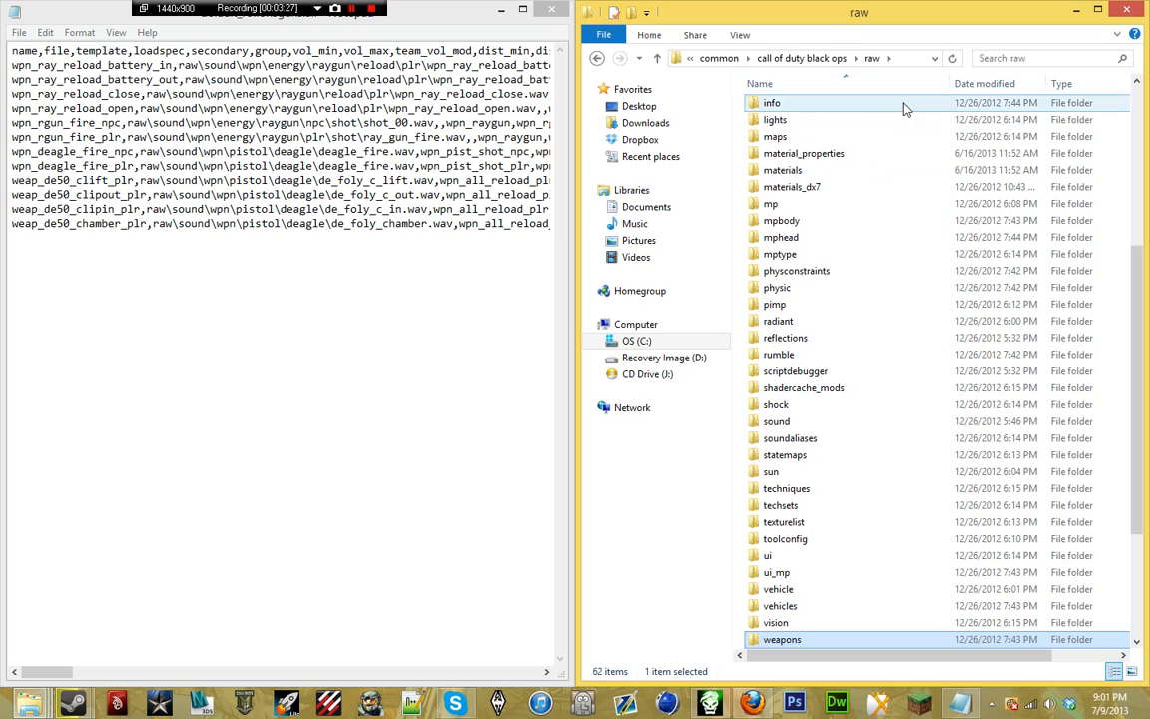
double_click(840, 438)
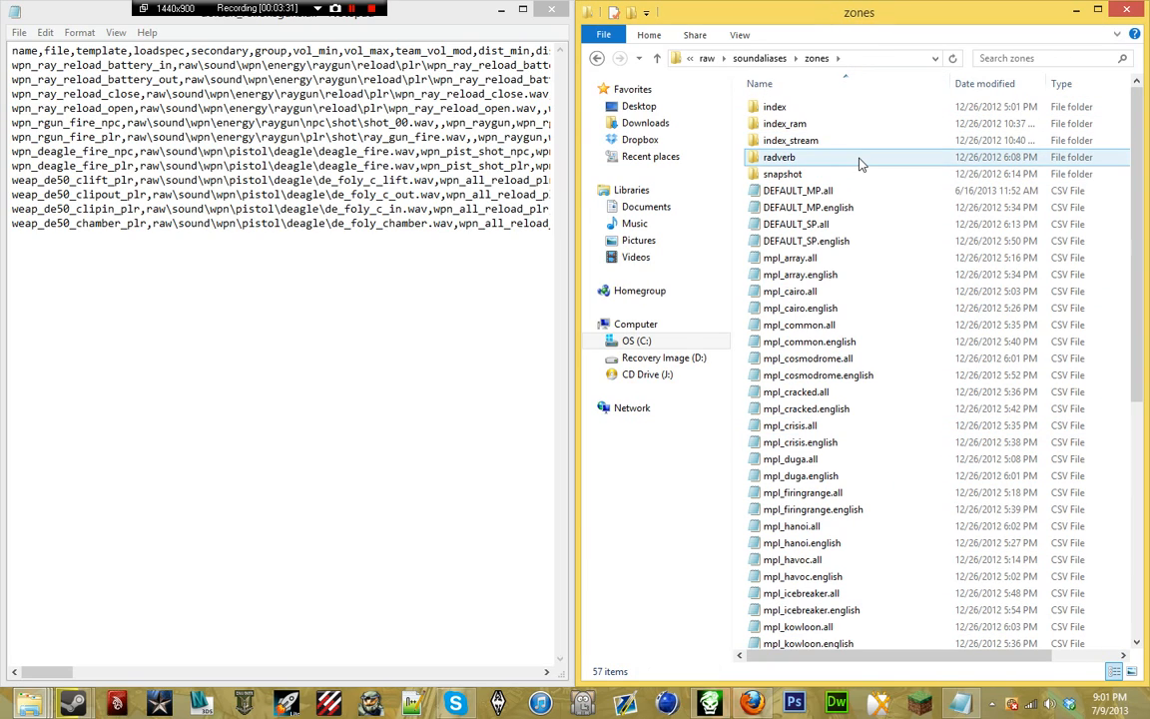
double_click(798, 191)
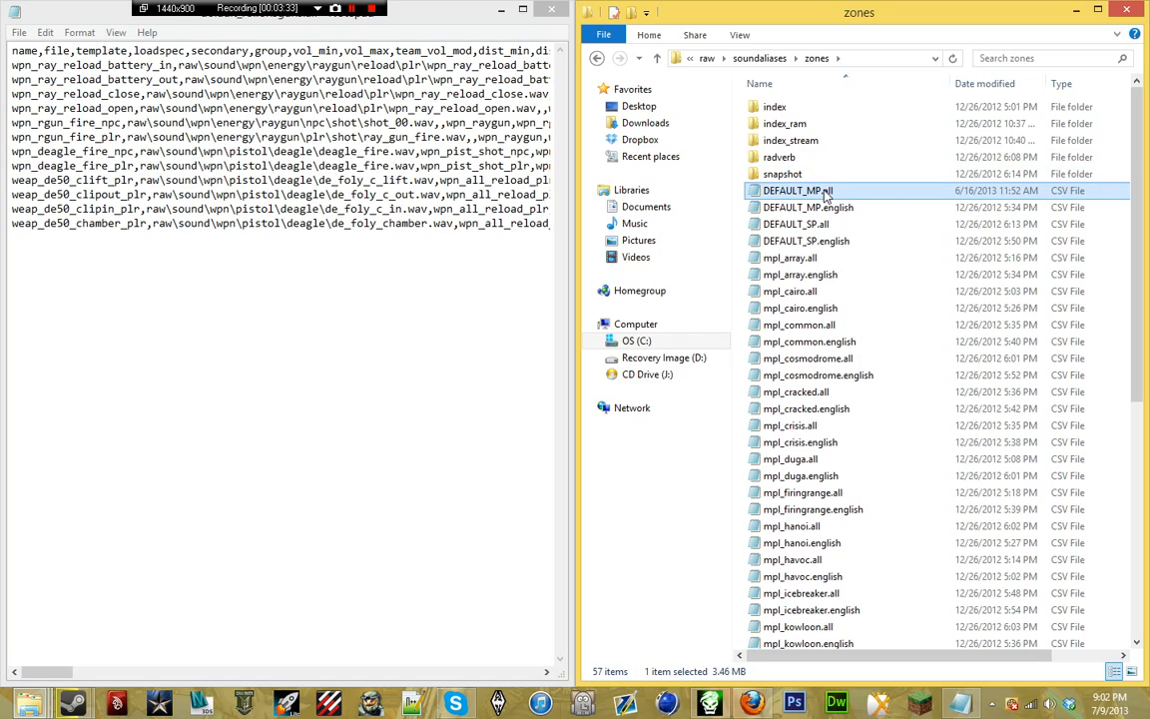
drag(475, 193, 1146, 148)
key(ctrl+f)
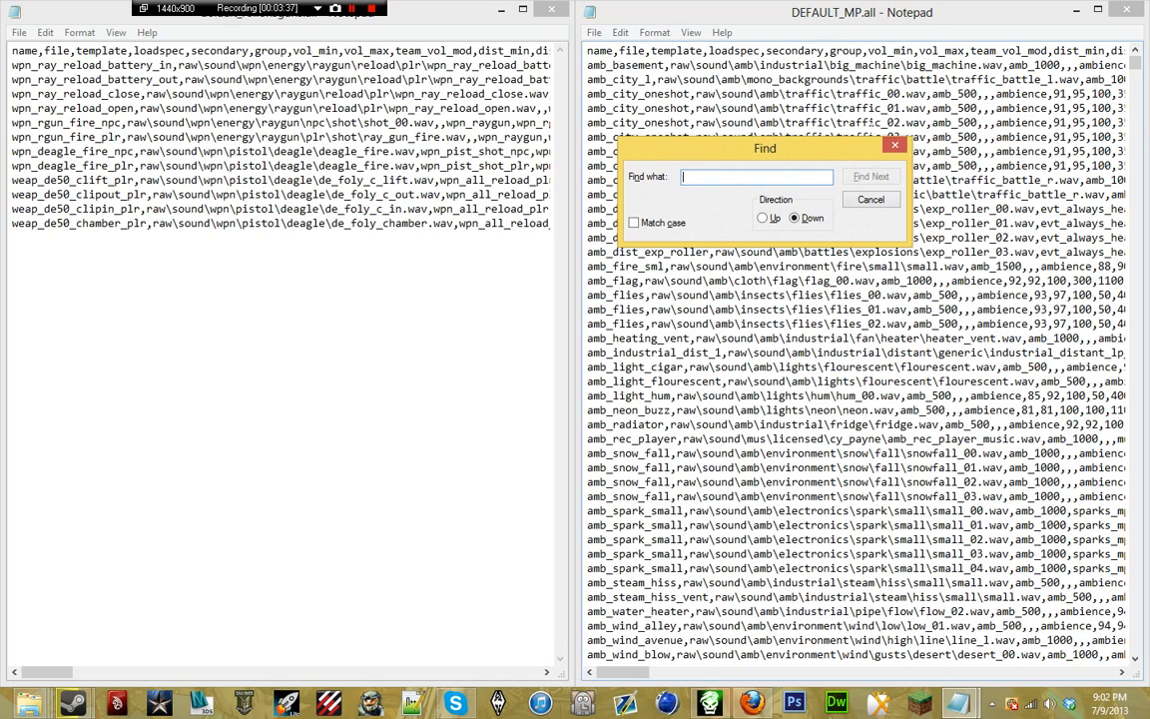
key(Escape)
drag(447, 12, 2, 9)
click(1126, 9)
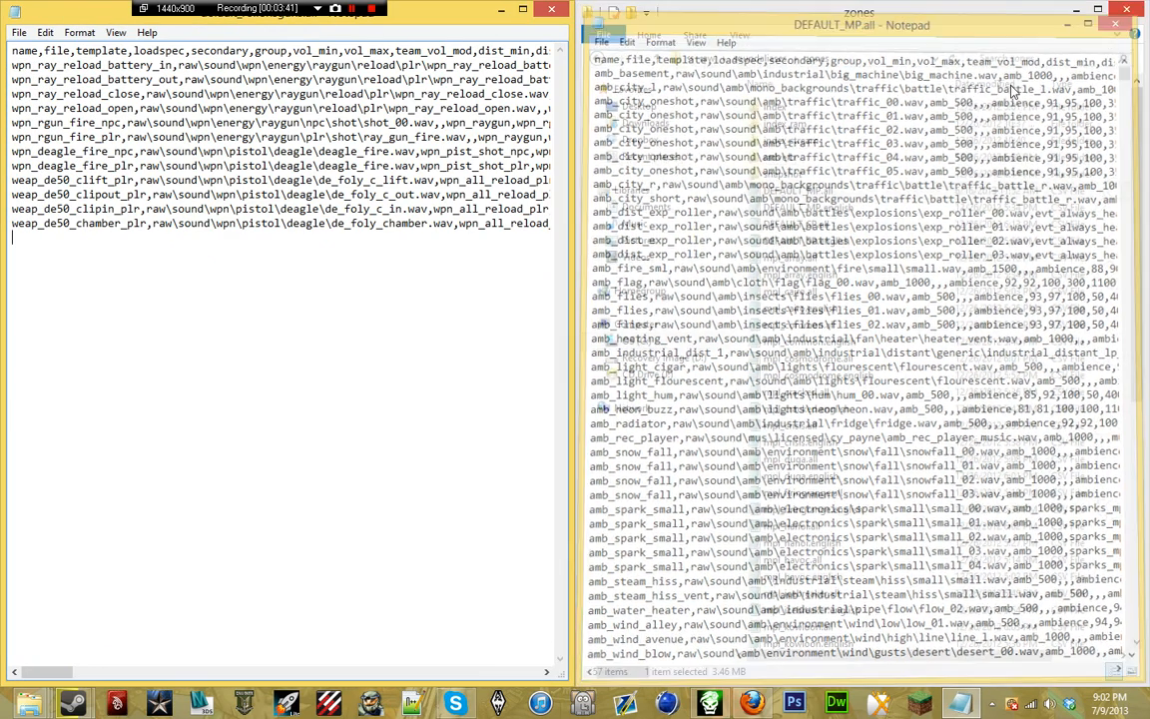
- Open DEFAULT_SP.all from the raw zones folder beside the mod's alias file and find the first ks23 entry in it
double_click(827, 225)
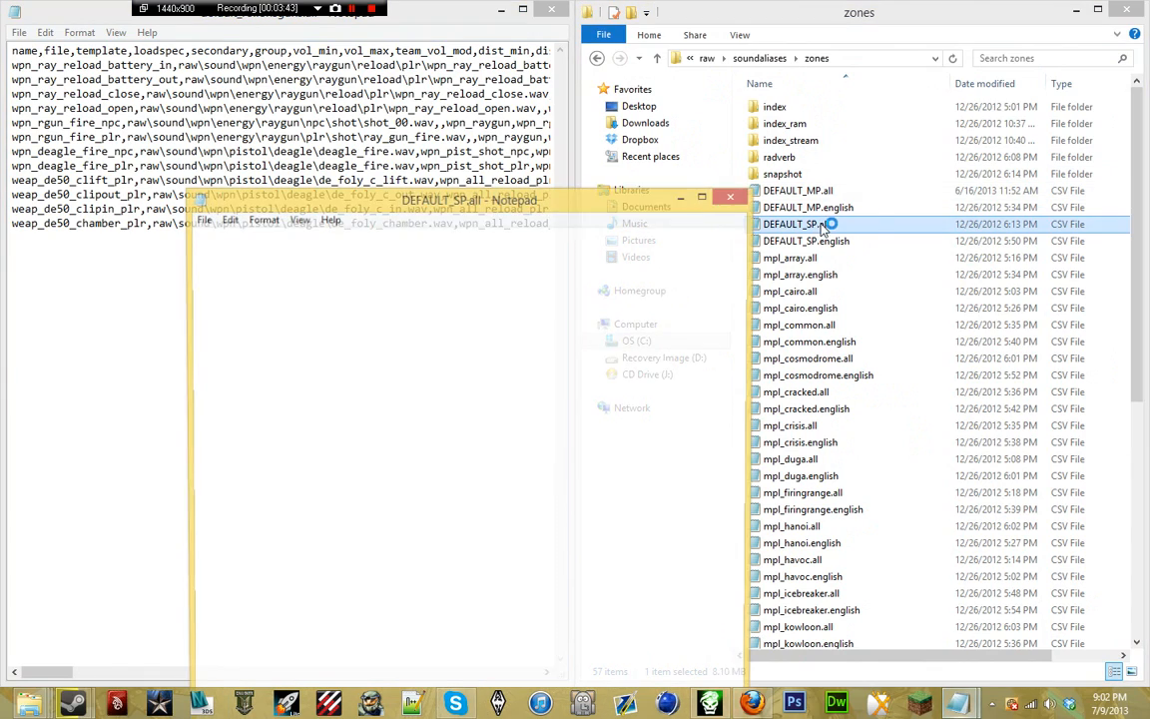
key(super+Right)
key(ctrl+f)
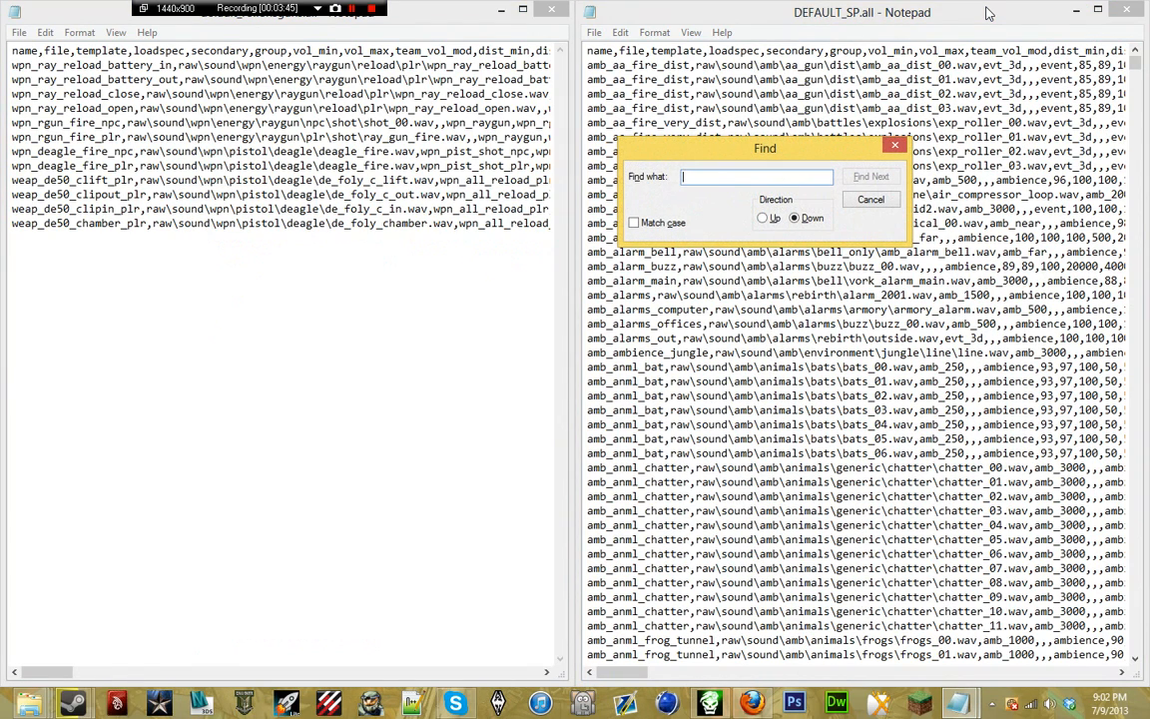
text(ks23)
key(Return)
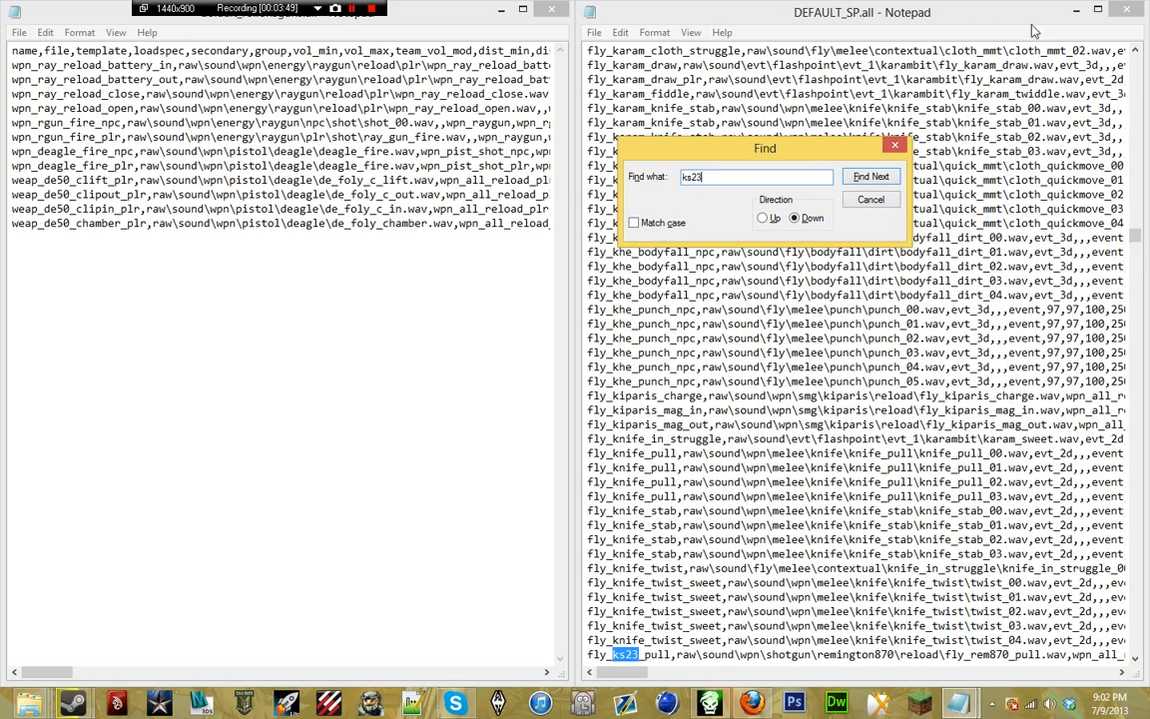
click(895, 145)
- Copy all fly_ks23 pull, push and shell_in lines from DEFAULT_SP.all to the end of default_rollonsguns.all
scroll(890, 160, down, 2)
scroll(855, 354, down, 4)
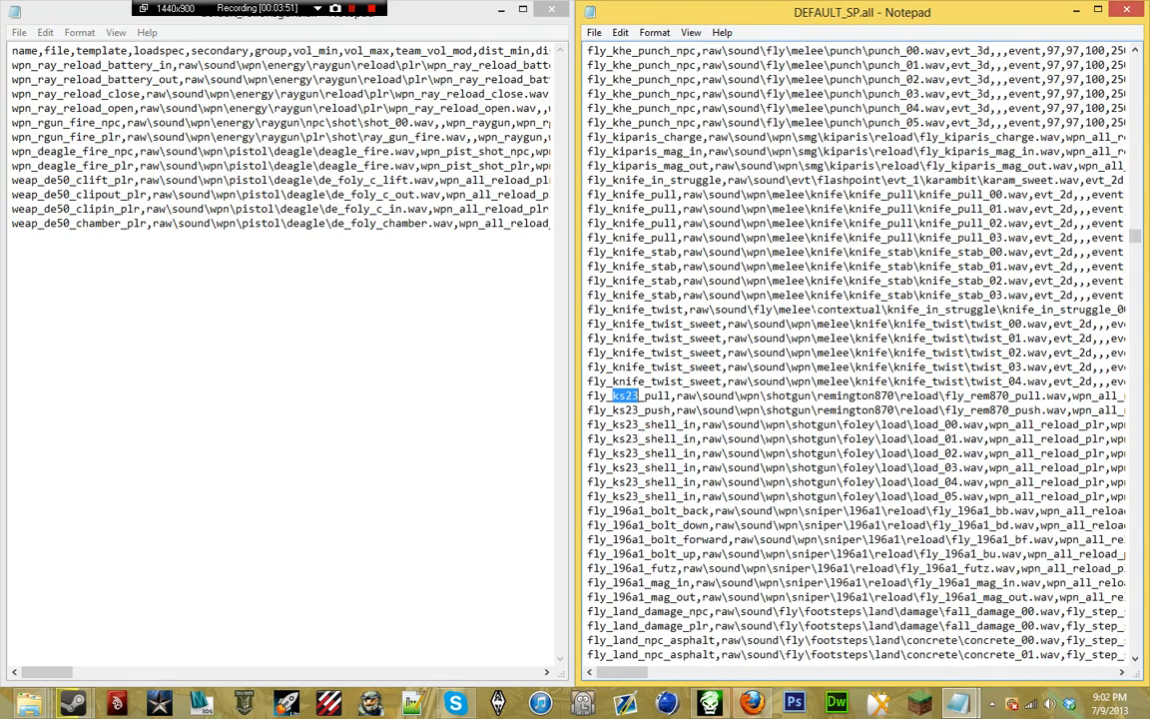
drag(578, 396, 576, 511)
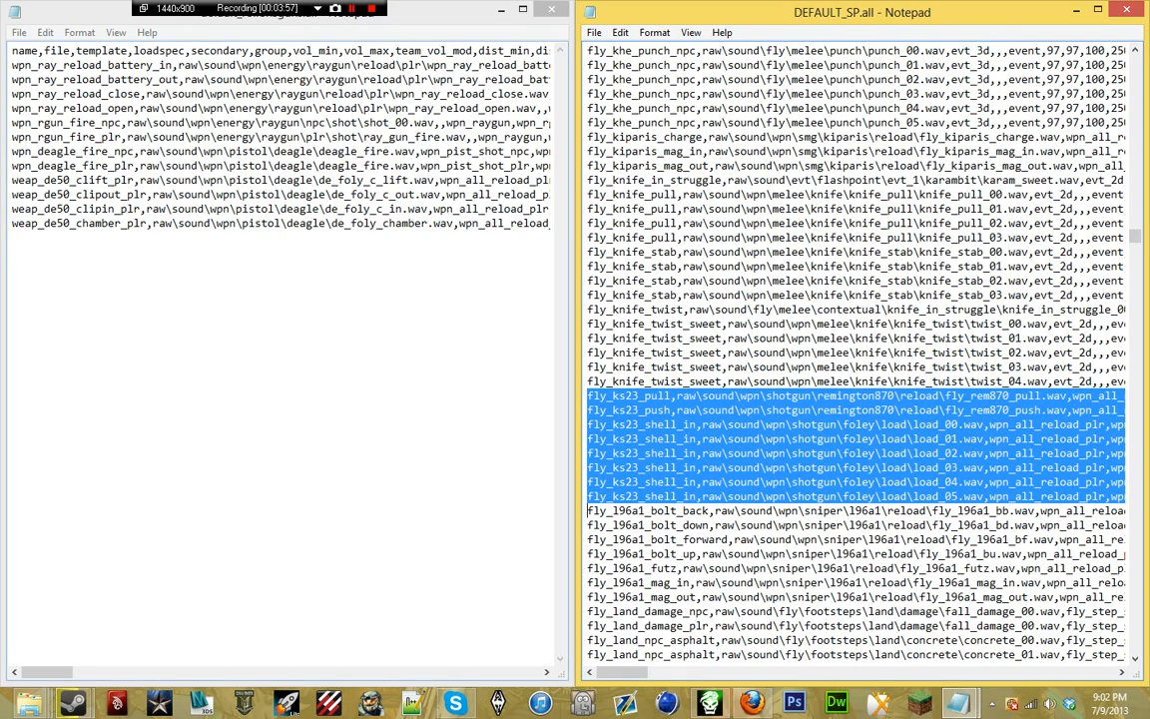
click(13, 238)
key(ctrl+v)
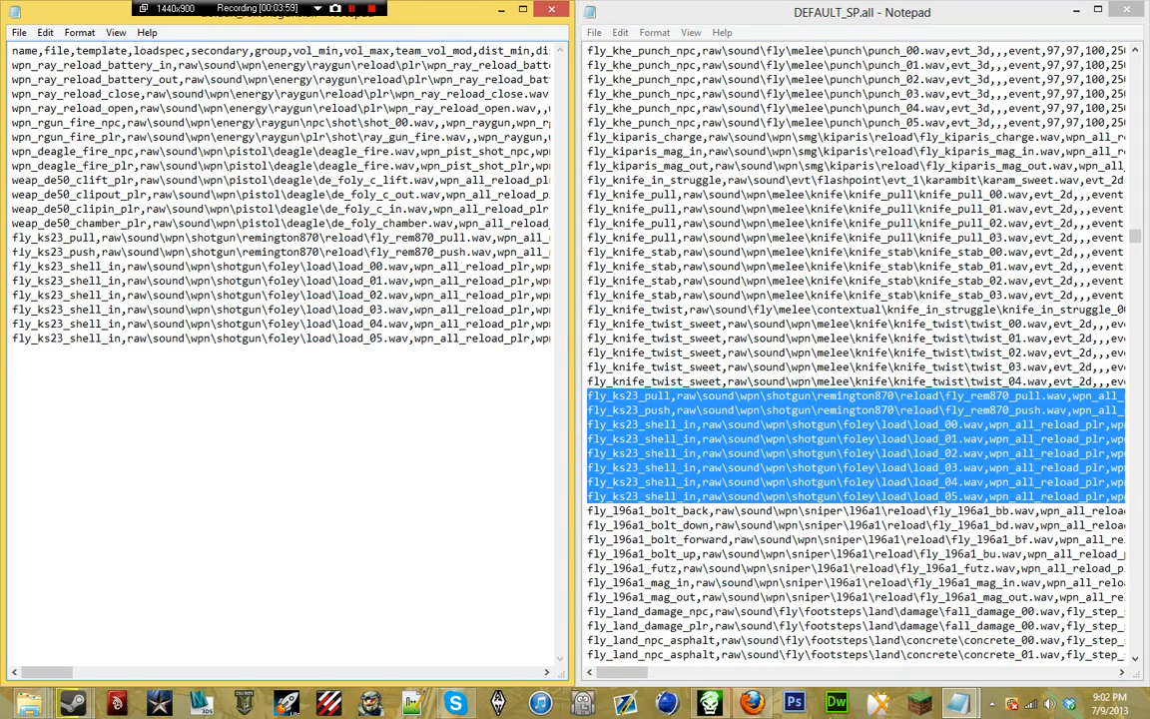
- Insert two blank lines above the fly_ks23 lines and two above the wpn_deagle lines to separate the weapon groups
click(13, 237)
key(Return)
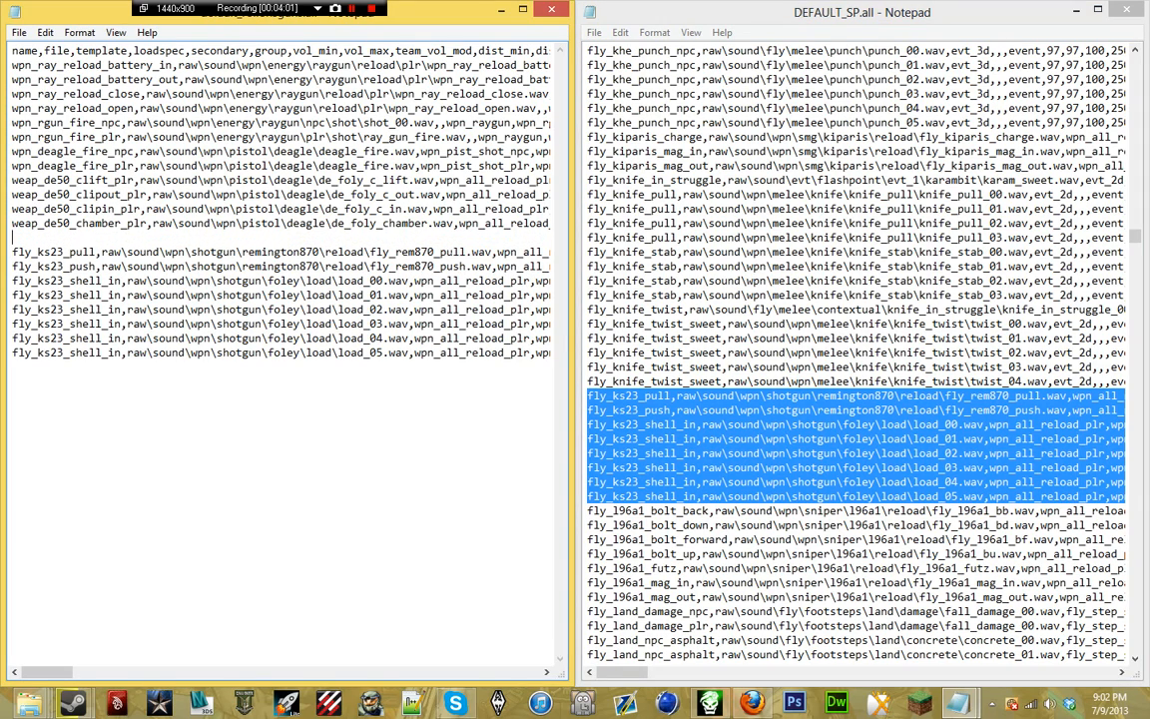
key(Return)
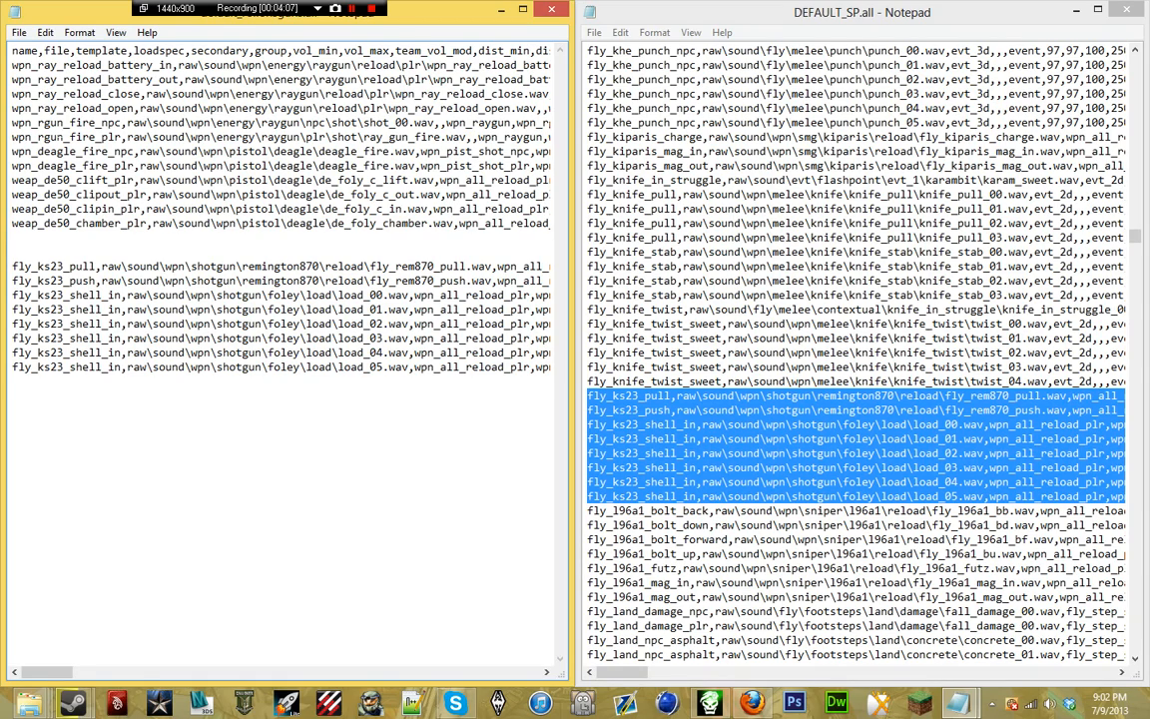
key(Return)
key(Return)
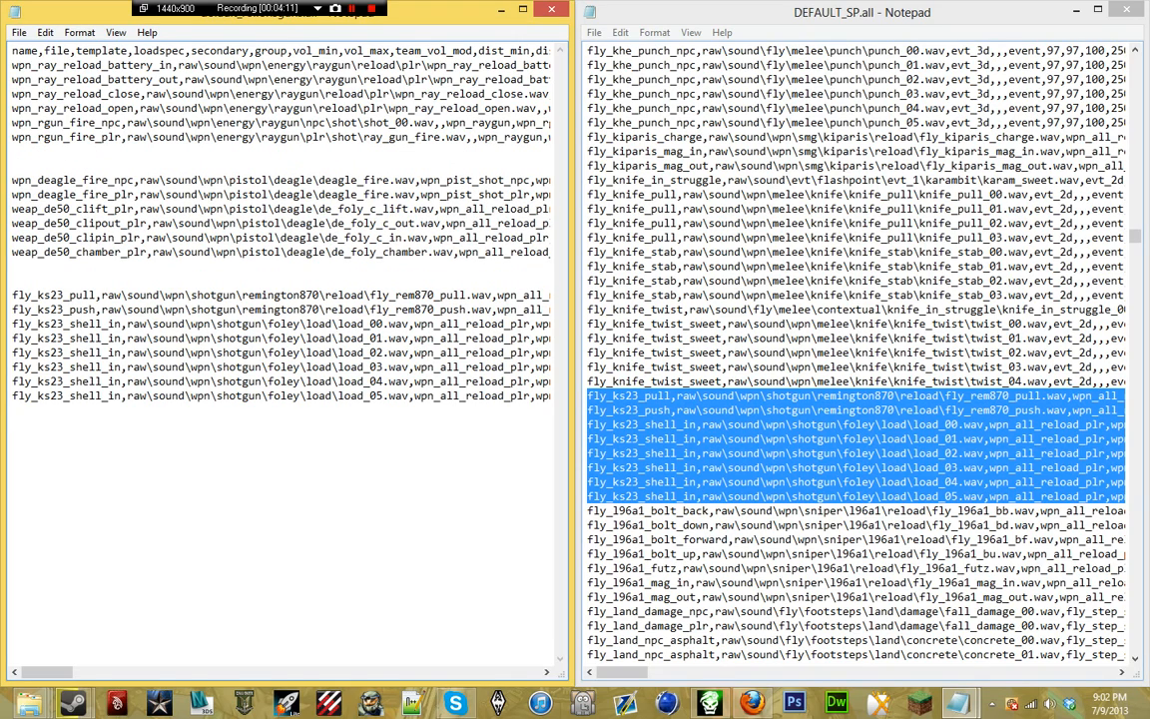
- Search DEFAULT_SP.all for ks23 again, moving past the fly_ks23 lines to the first wpn_ks23 entry
click(734, 108)
scroll(734, 108, down, 6)
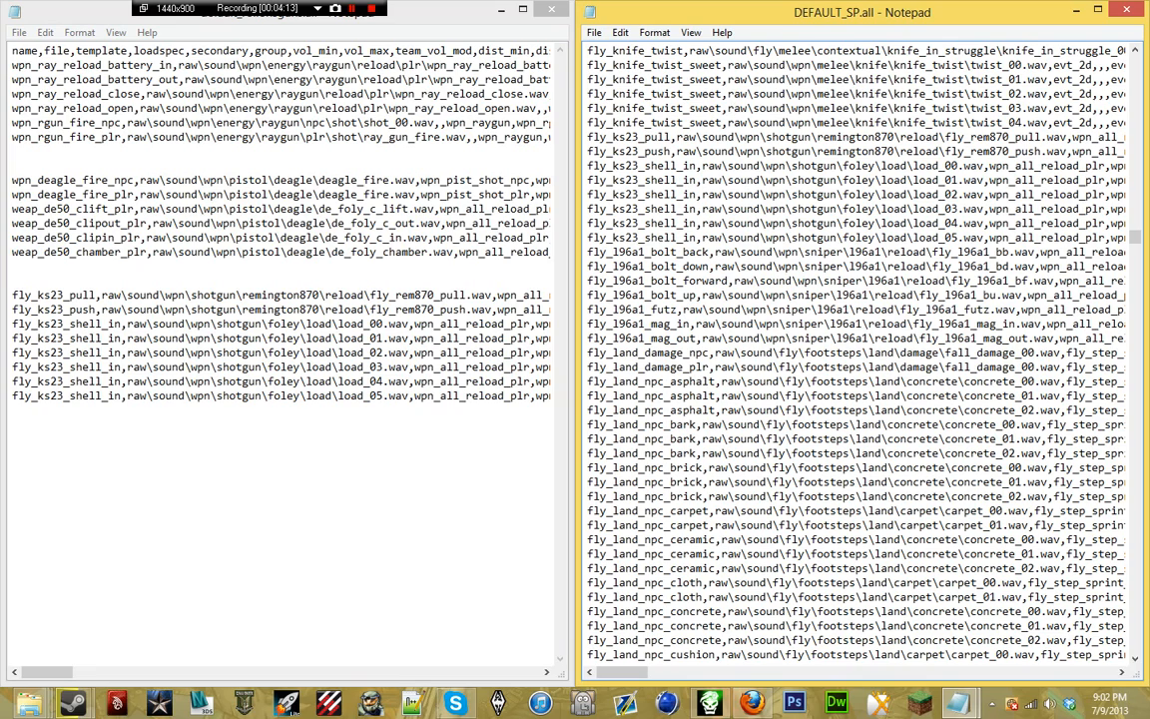
key(ctrl+f)
text(ks)
key(Return)
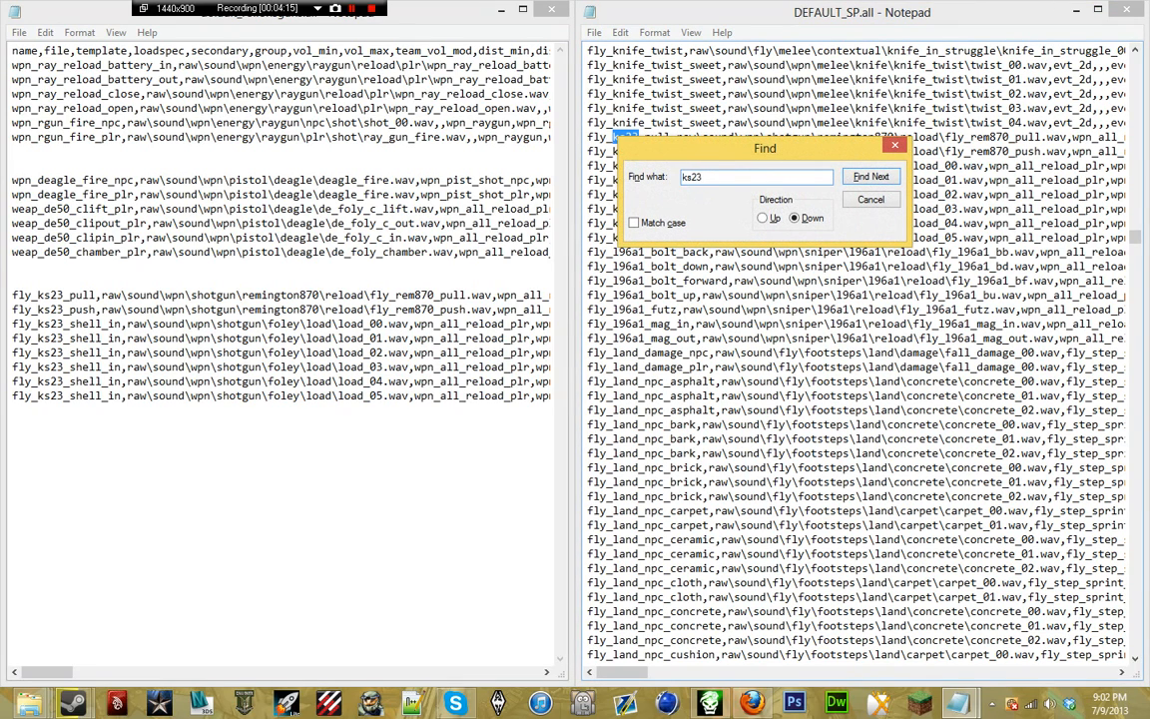
key(Return)
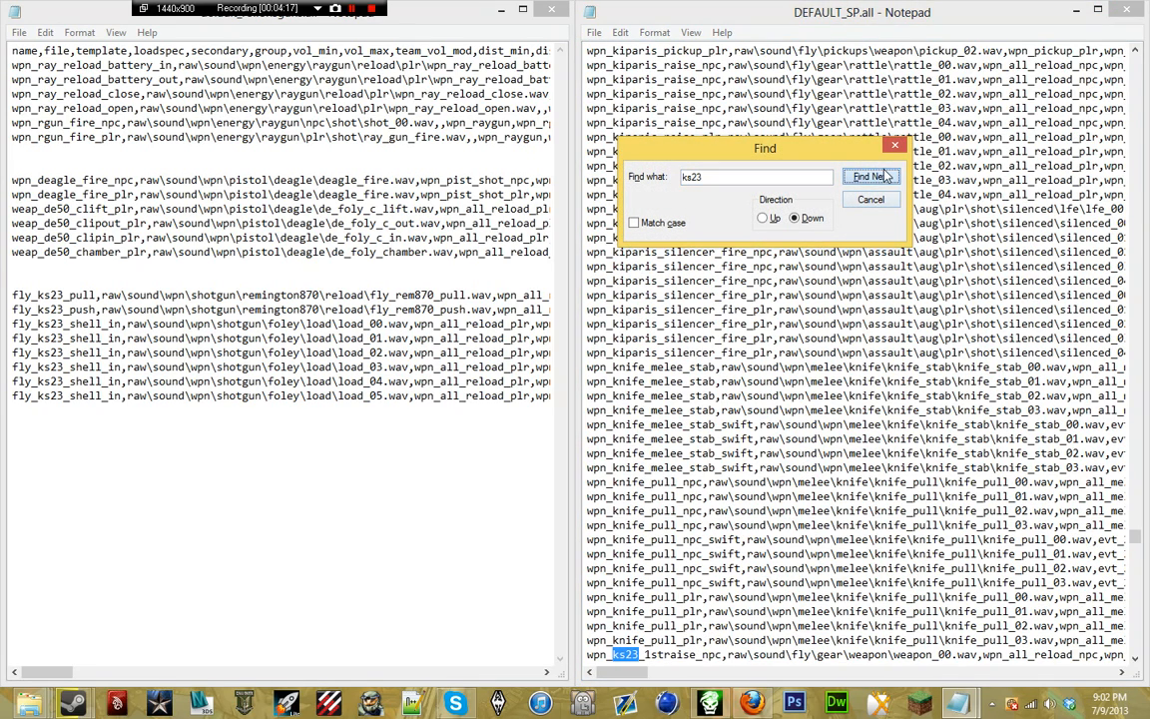
click(897, 145)
- Copy the wpn_ks23_fire_npc, fire_npc_dist and fire_plr lines directly above the fly_ks23 lines in default_rollonsguns.all, leaving no blank line between them
scroll(856, 299, down, 9)
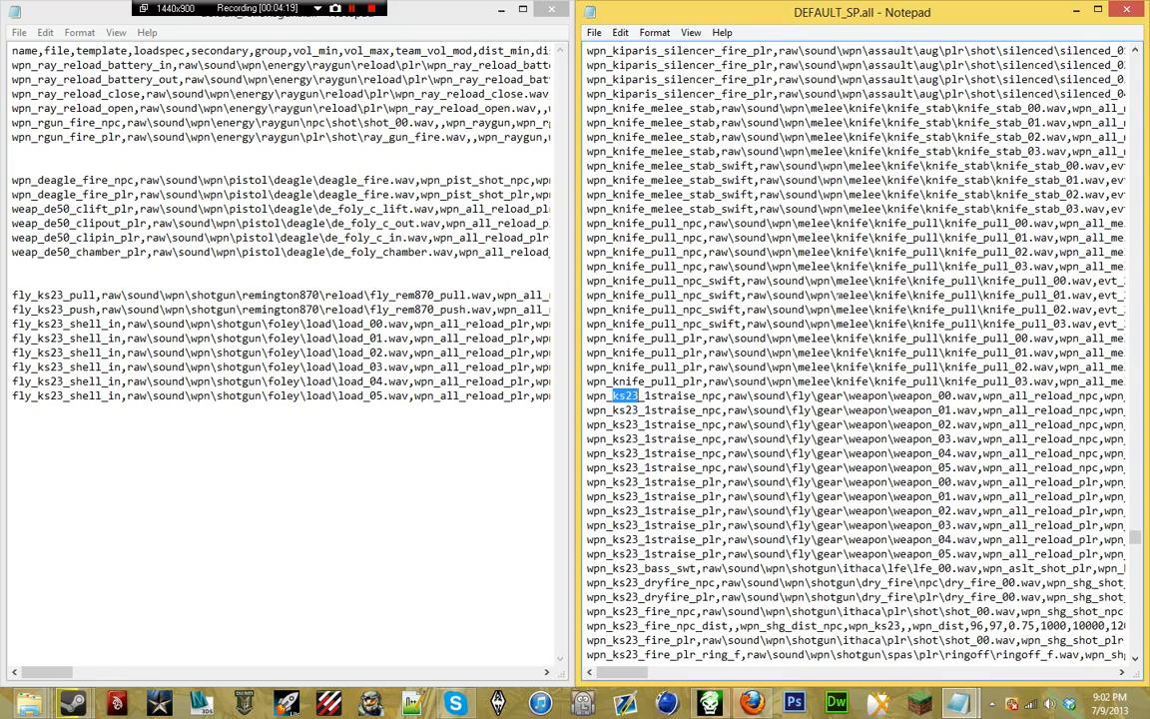
scroll(856, 359, down, 3)
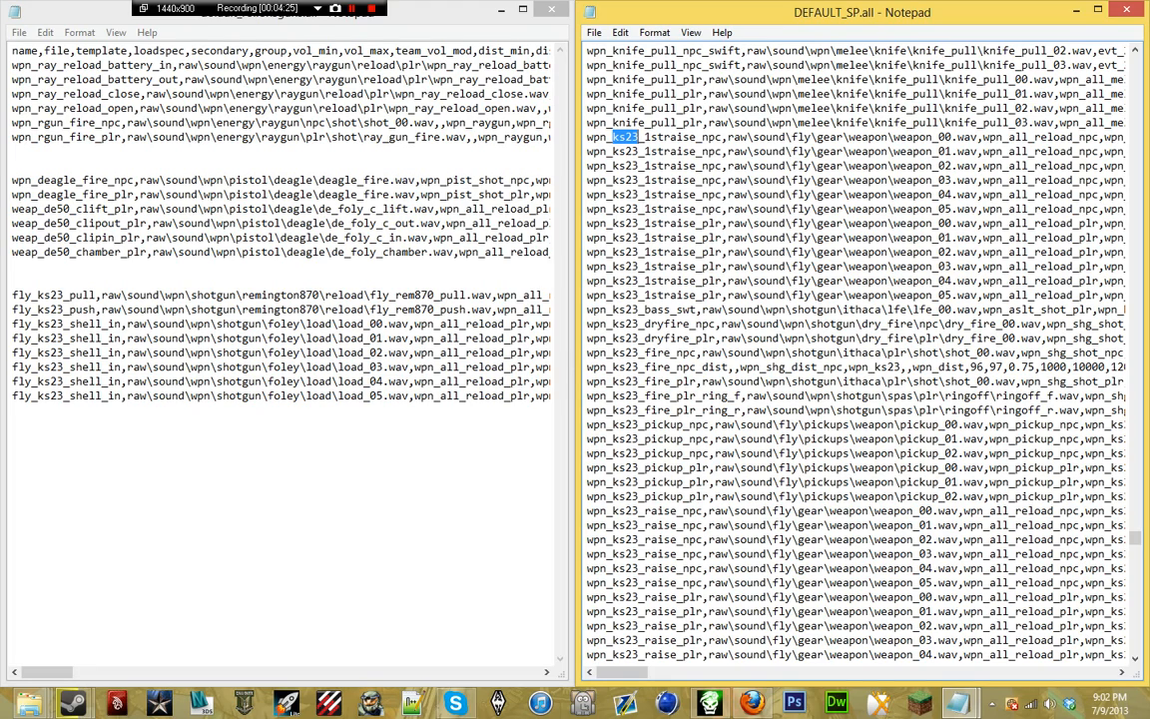
drag(587, 353, 587, 397)
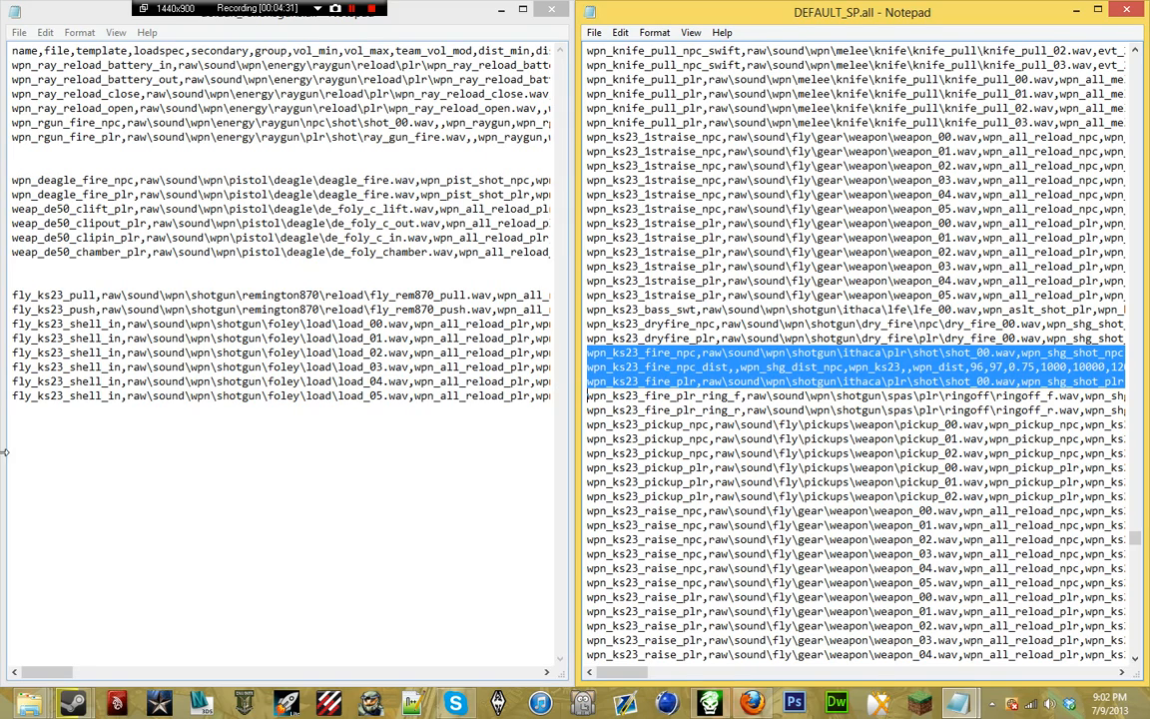
click(13, 295)
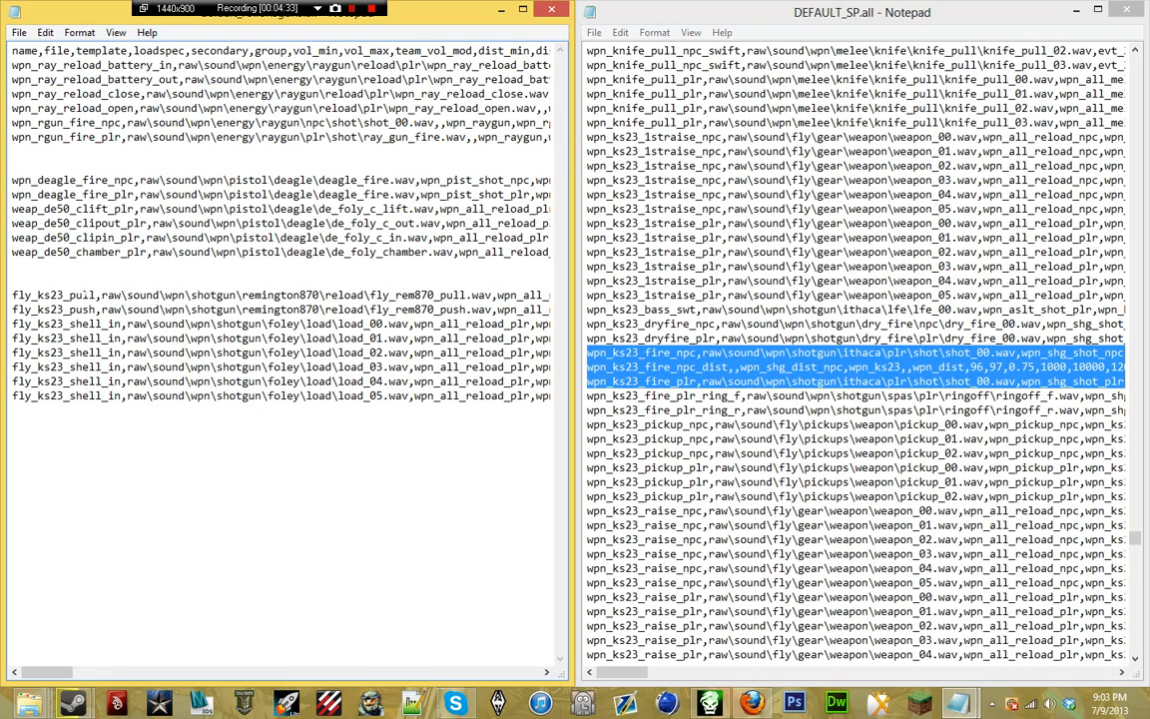
key(Return)
key(Up)
key(ctrl+v)
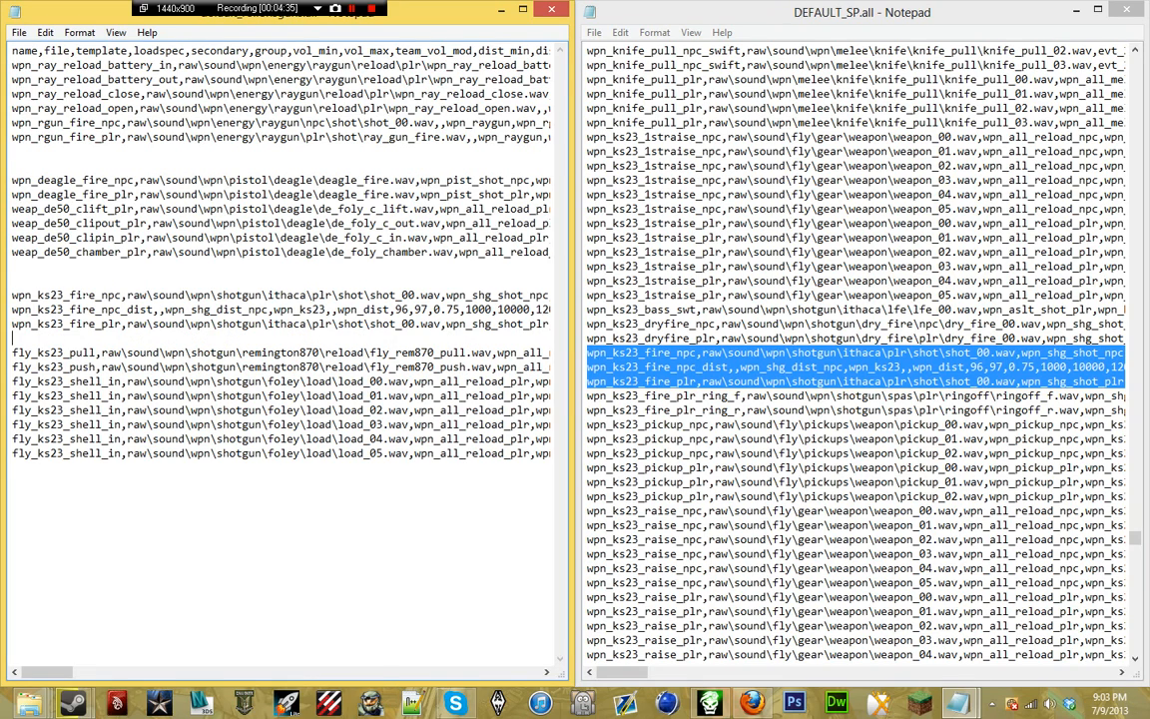
key(BackSpace)
click(13, 266)
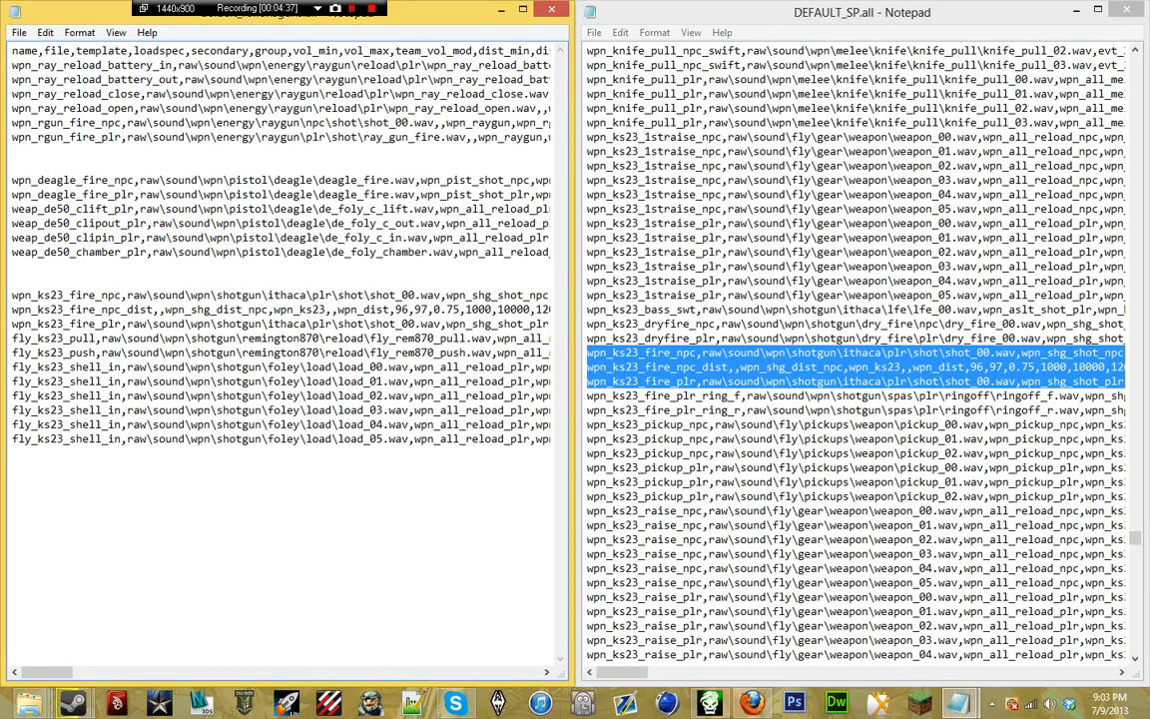
drag(13, 352, 64, 424)
click(152, 393)
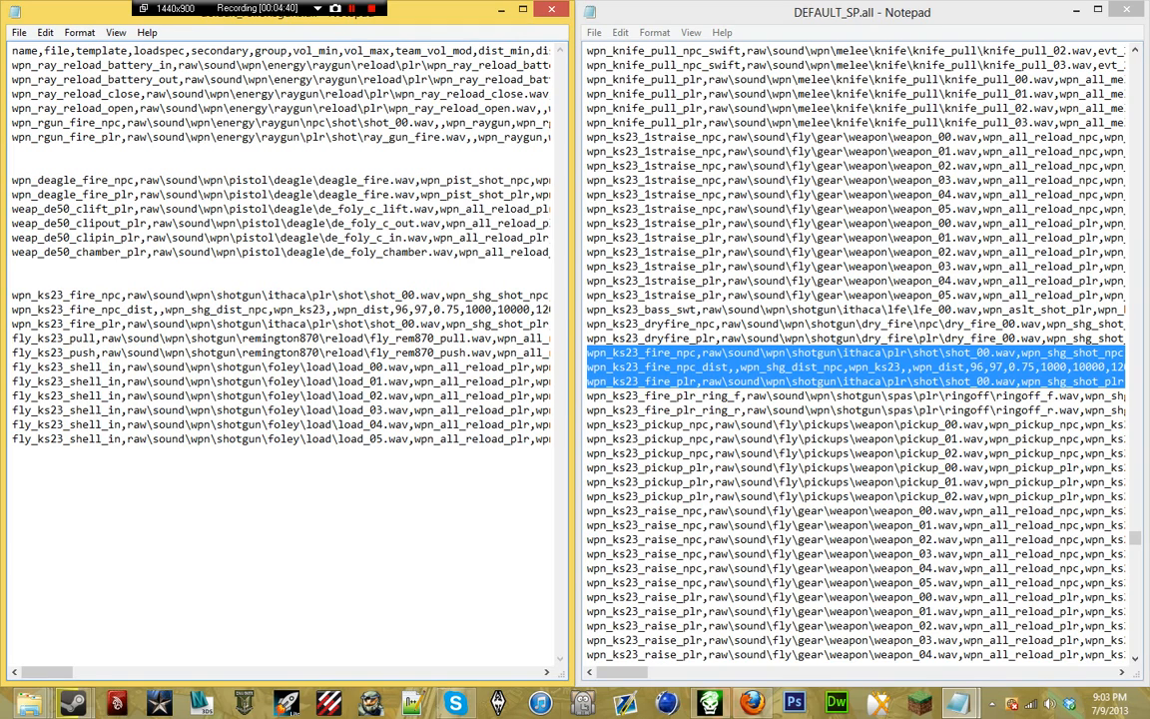
- Close DEFAULT_SP.all, save and close default_rollonsguns.all, and return to the mp_rollonsguns folder
click(1126, 10)
click(19, 32)
click(54, 90)
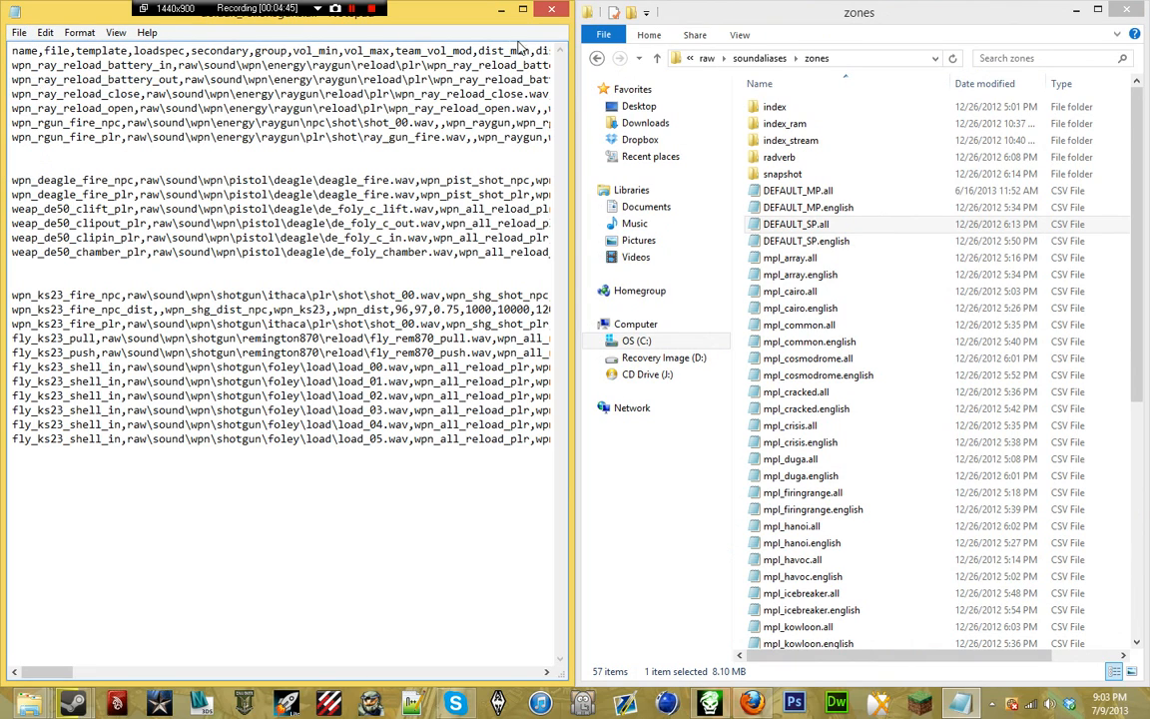
click(550, 12)
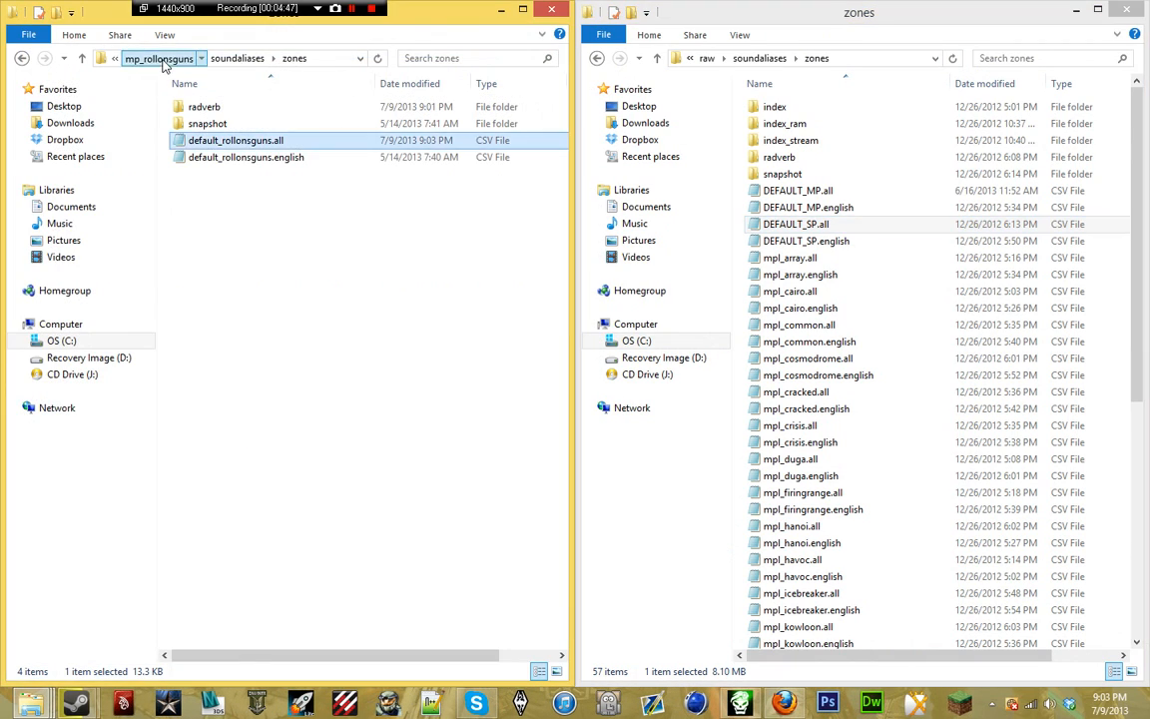
click(175, 58)
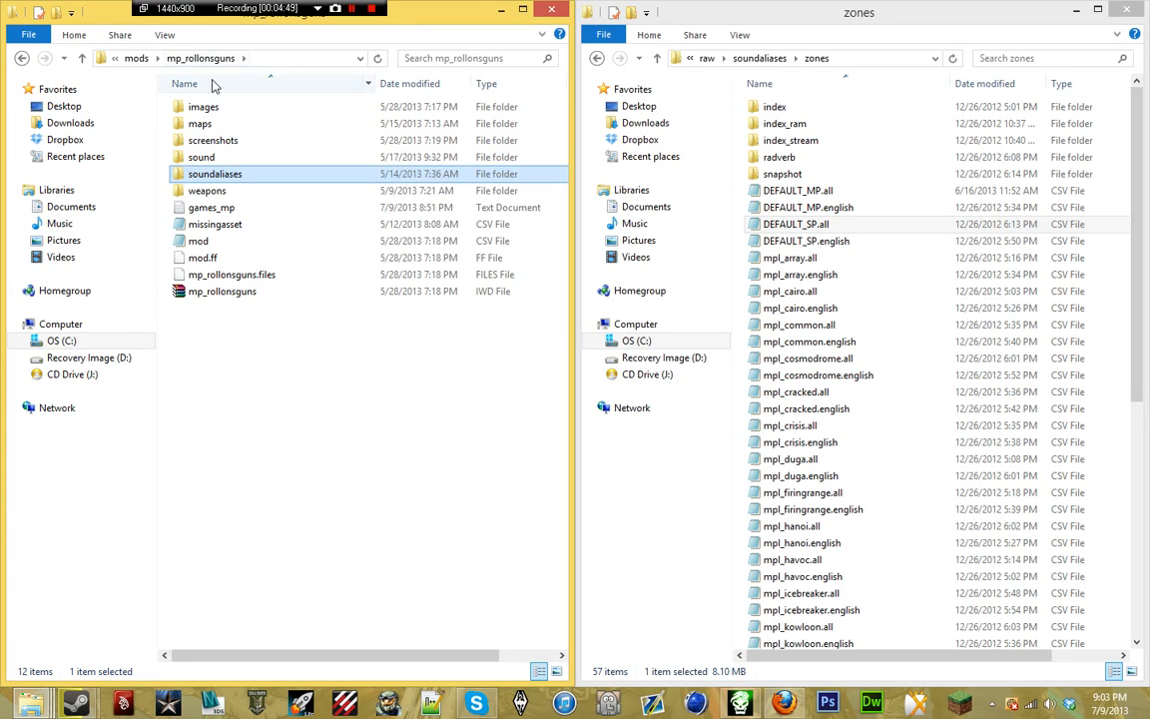
- Open default_rollonsguns.all from the mod's soundaliases\zones folder and dock it beside the mod folder window
double_click(217, 158)
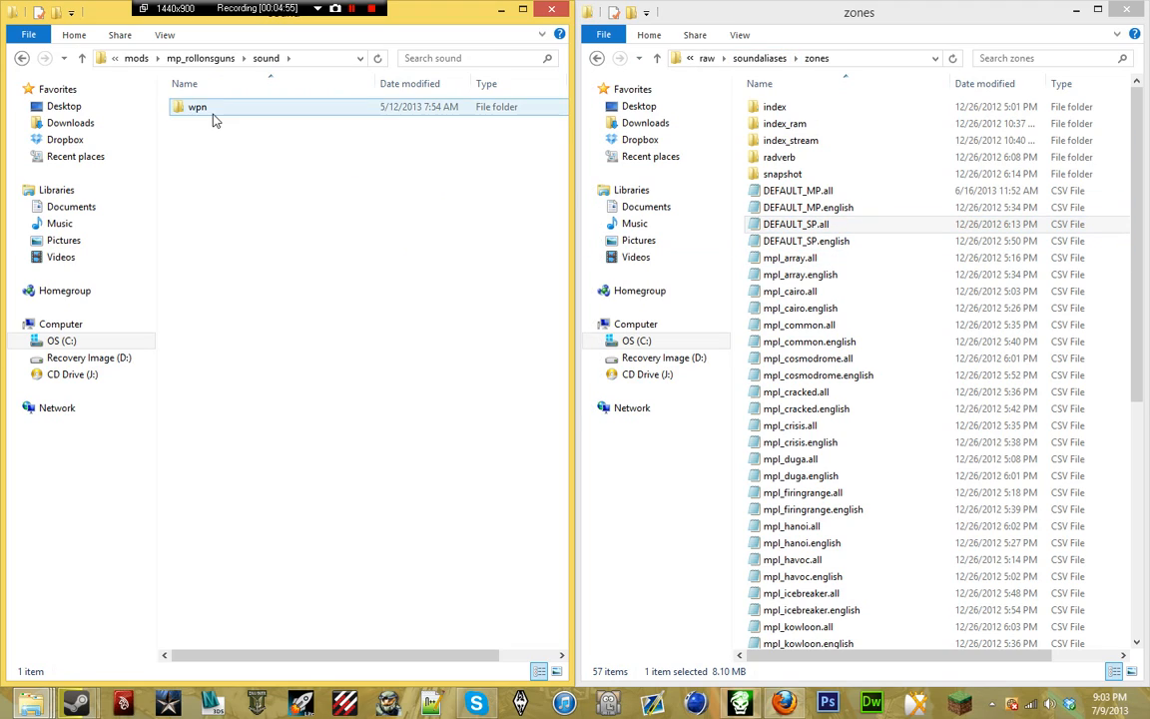
click(201, 58)
double_click(238, 174)
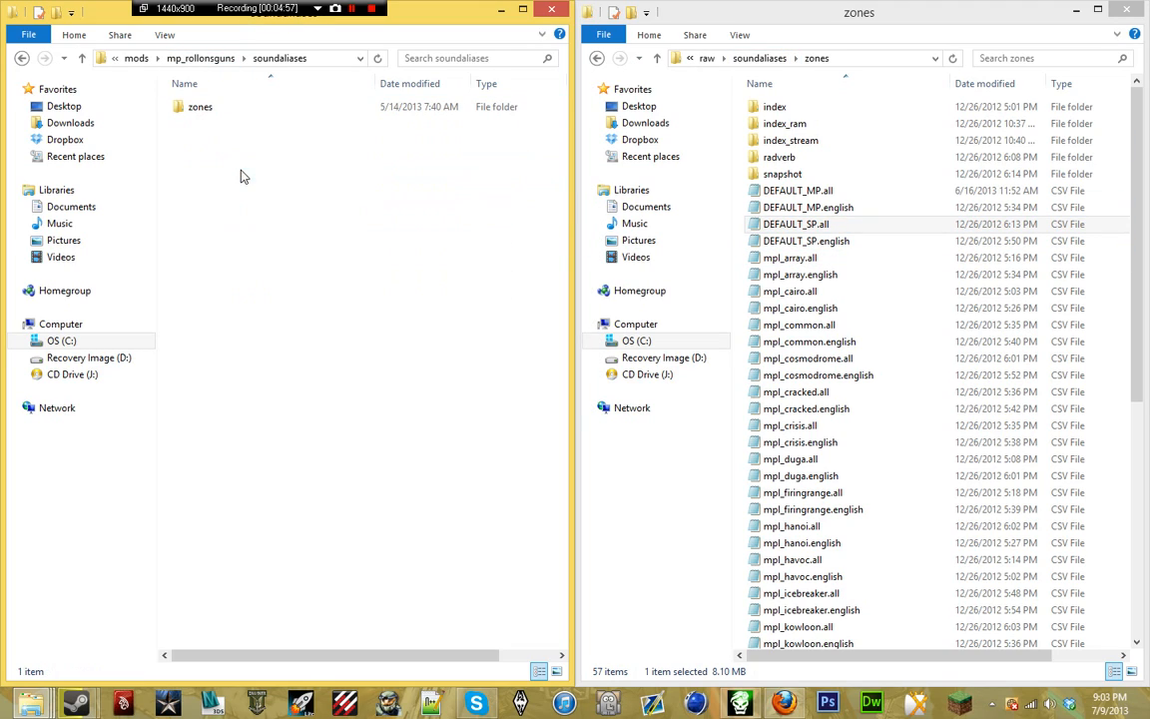
click(243, 110)
double_click(242, 110)
double_click(362, 140)
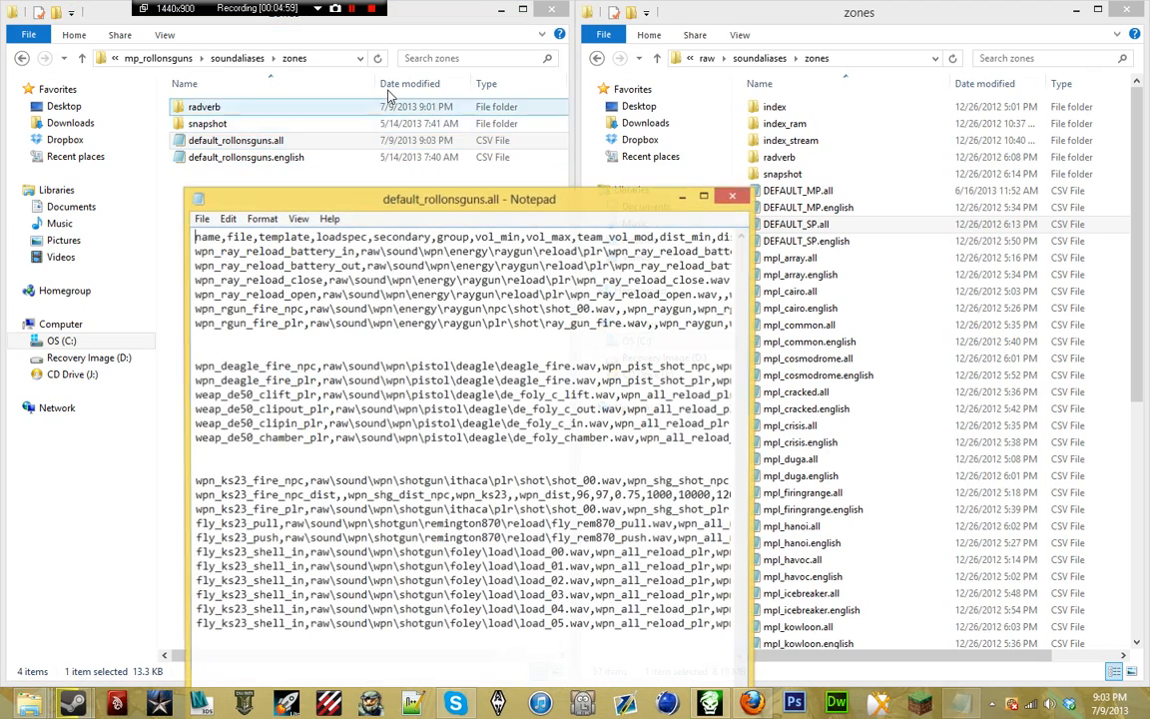
key(super+Right)
- Open the mod's sound folder and check the sound file paths in the ks23 lines of default_rollonsguns.all
click(181, 60)
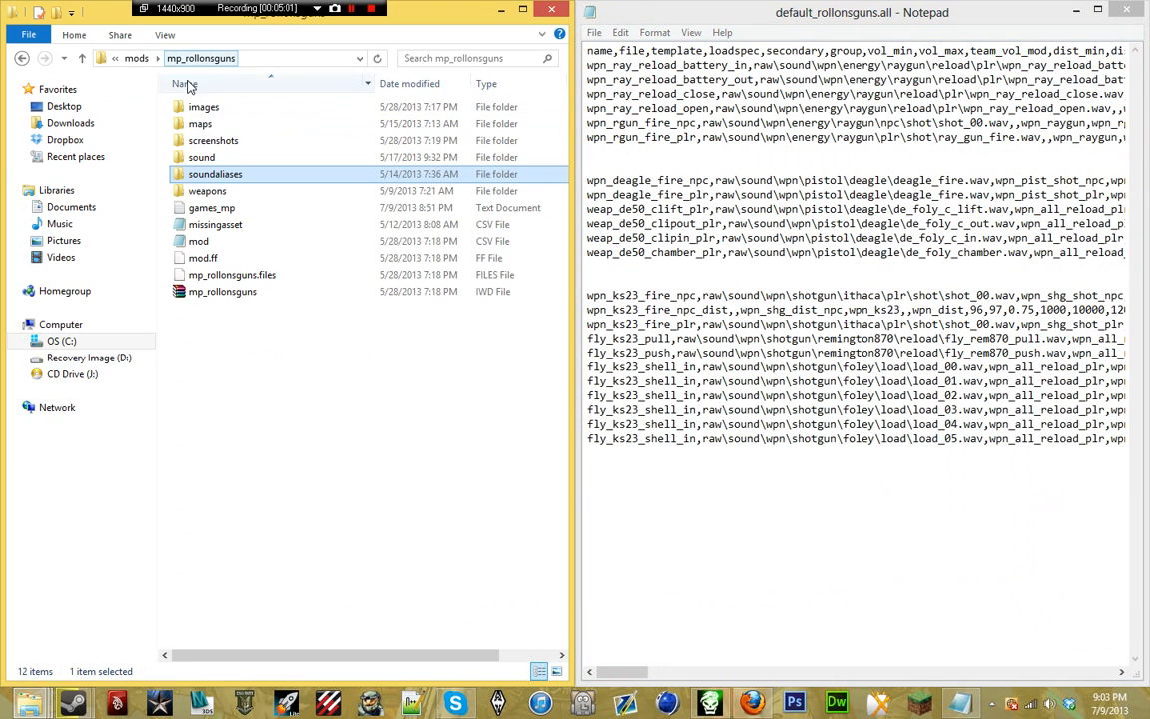
double_click(194, 153)
click(666, 311)
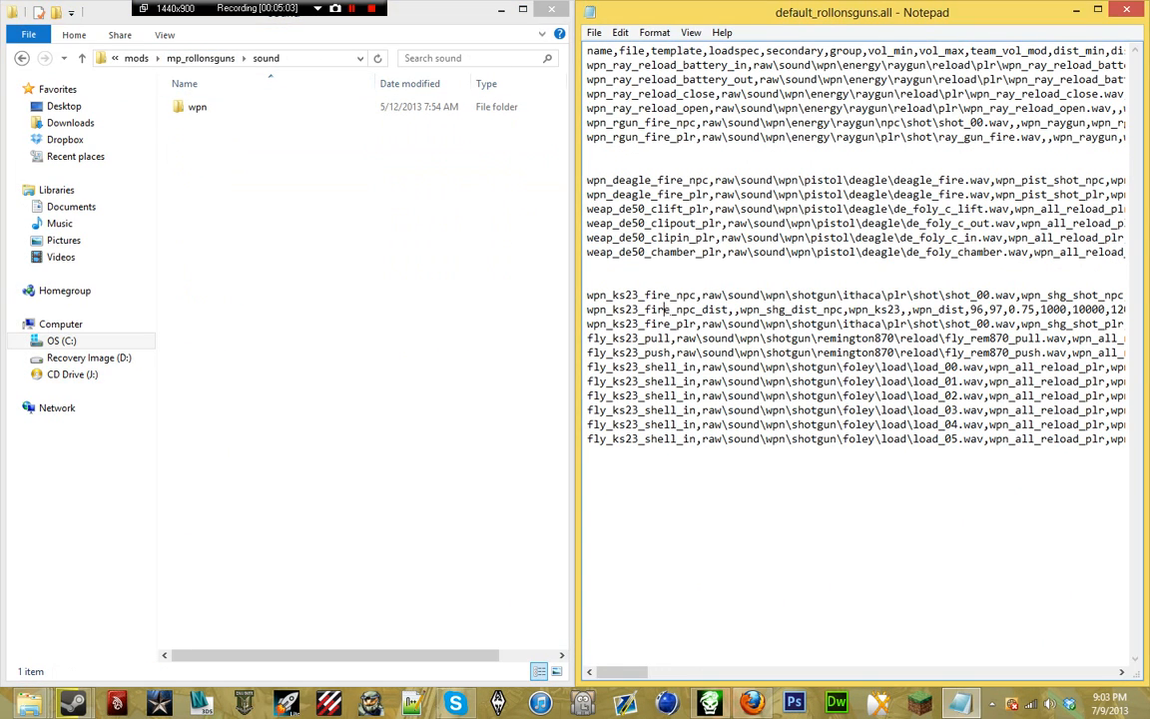
scroll(665, 311, right, 2)
scroll(858, 300, left, 2)
- Create a folder named shotgun inside the mod's sound\wpn folder and open it
click(195, 112)
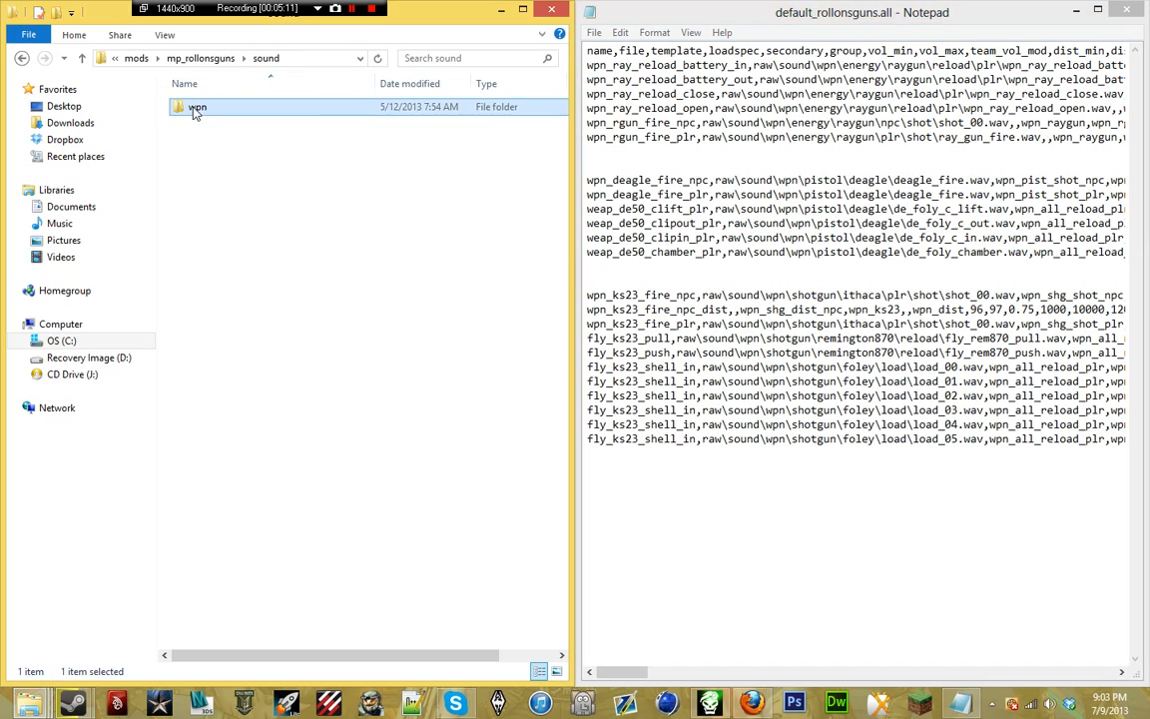
double_click(196, 111)
right_click(321, 233)
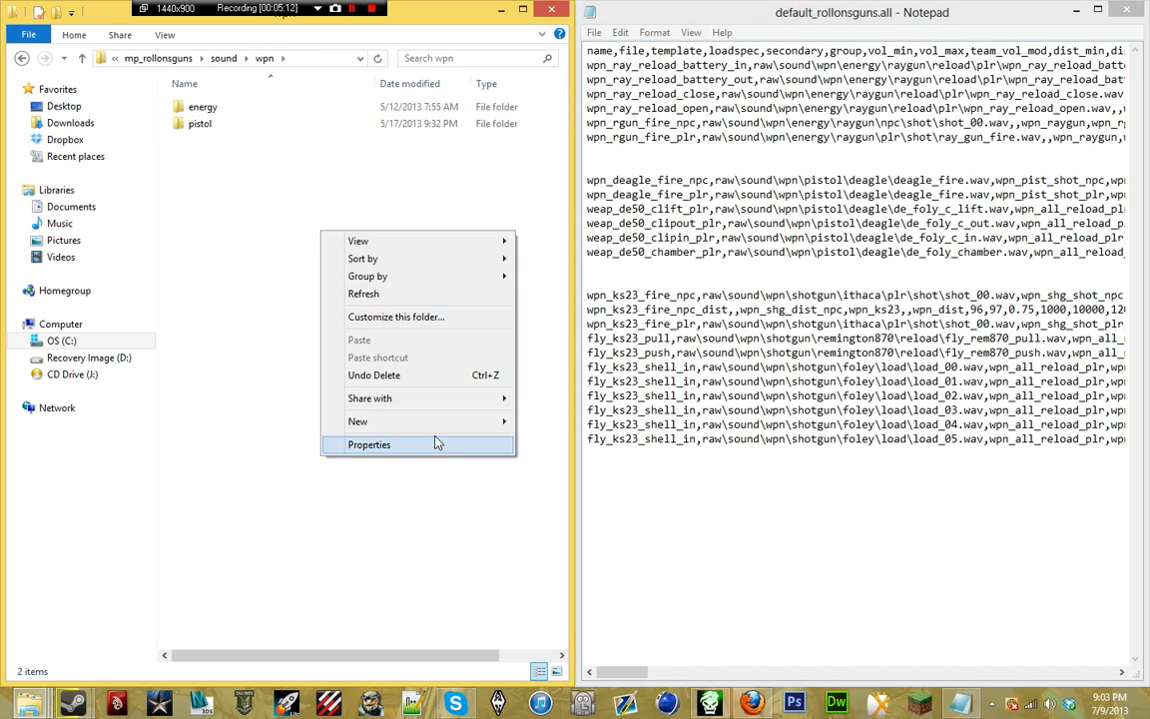
mouse_move(439, 423)
click(547, 426)
text(shotgun)
key(Return)
key(Return)
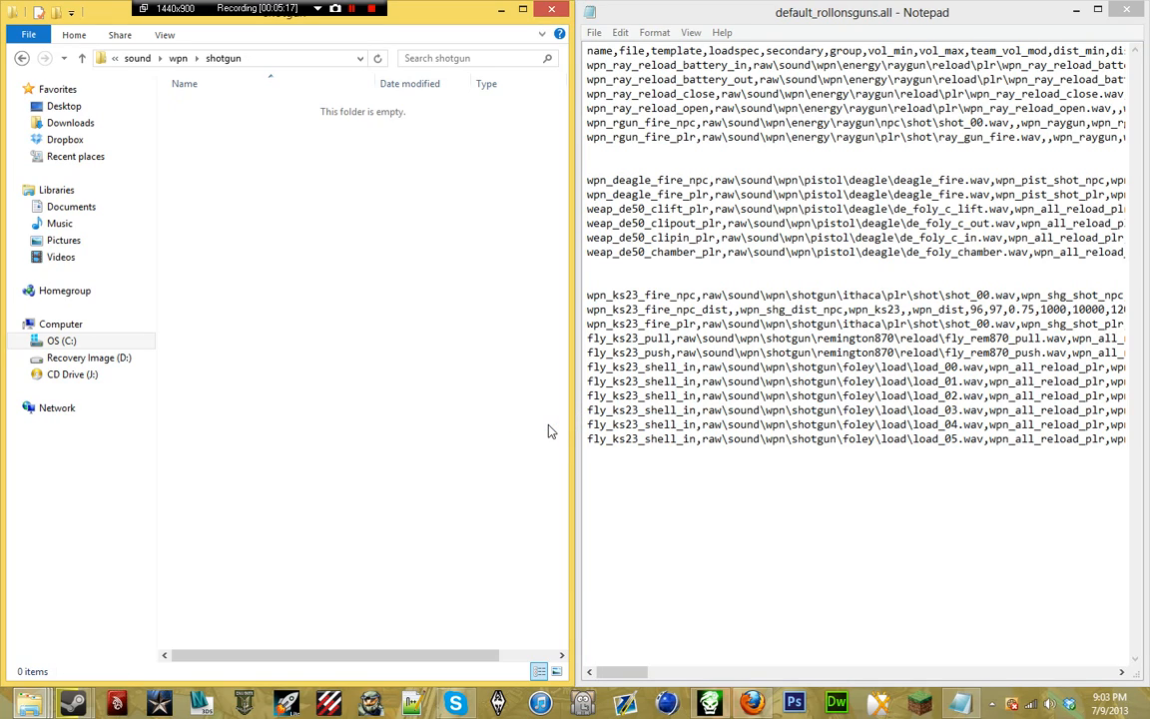
- Create a folder named remington870 inside the shotgun folder and open it
right_click(430, 327)
mouse_move(531, 517)
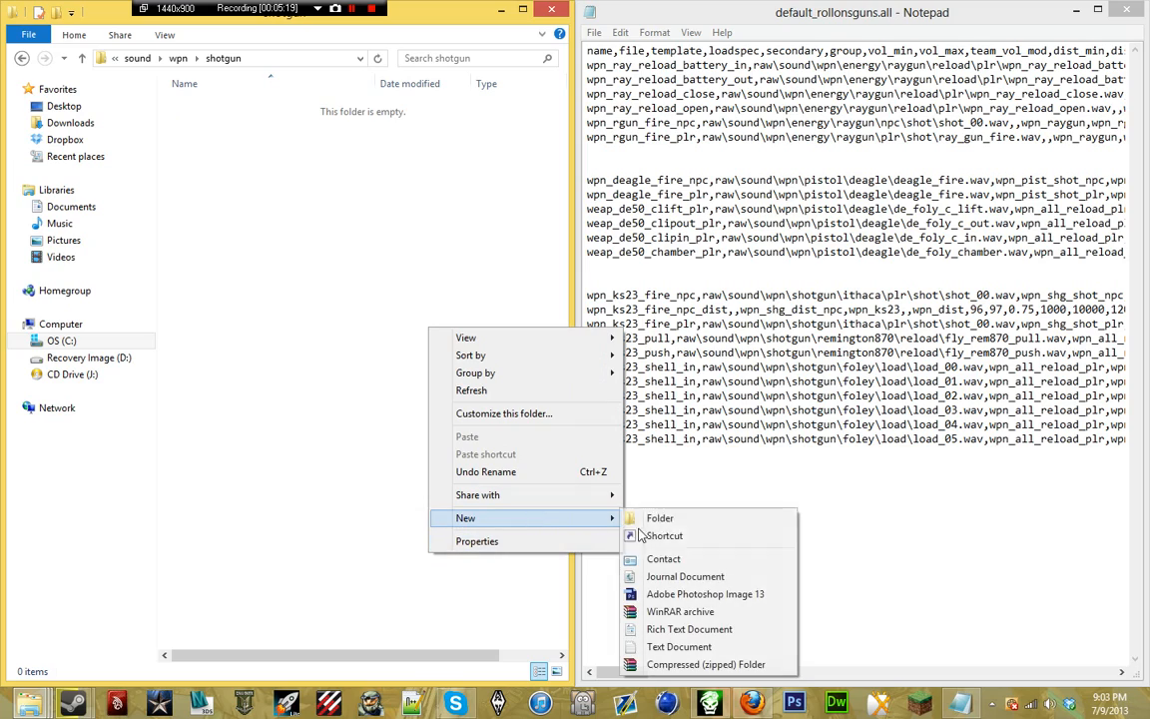
click(615, 516)
text(remington)
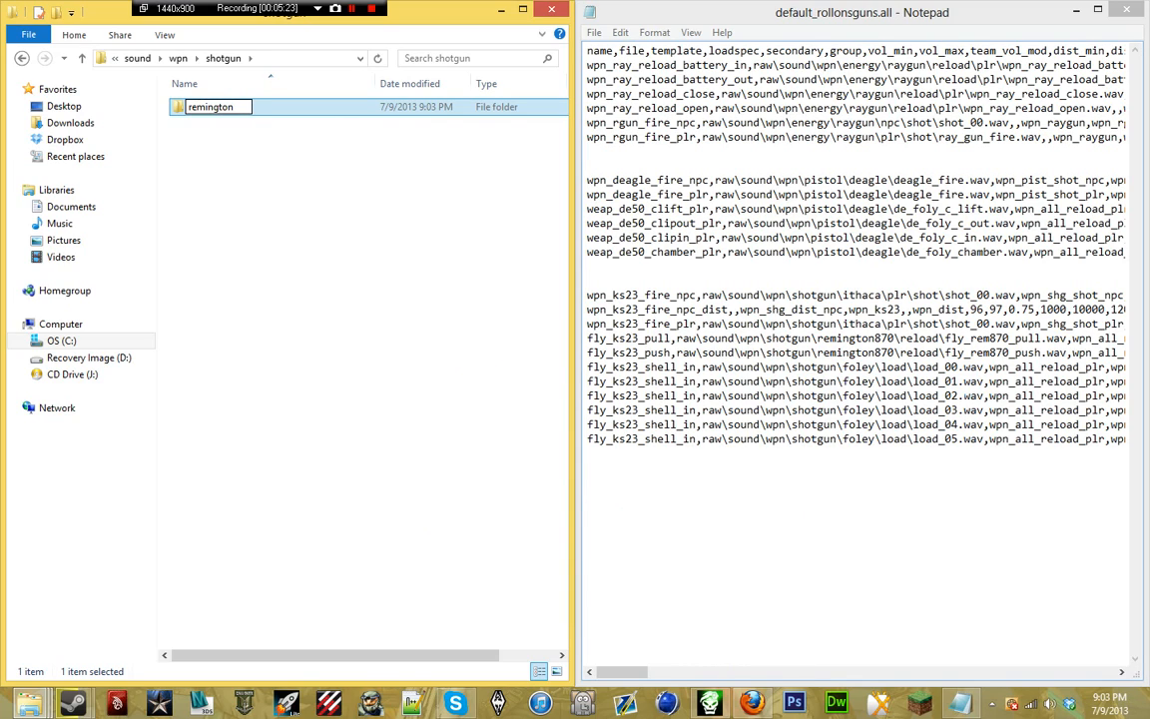
text(870)
key(Return)
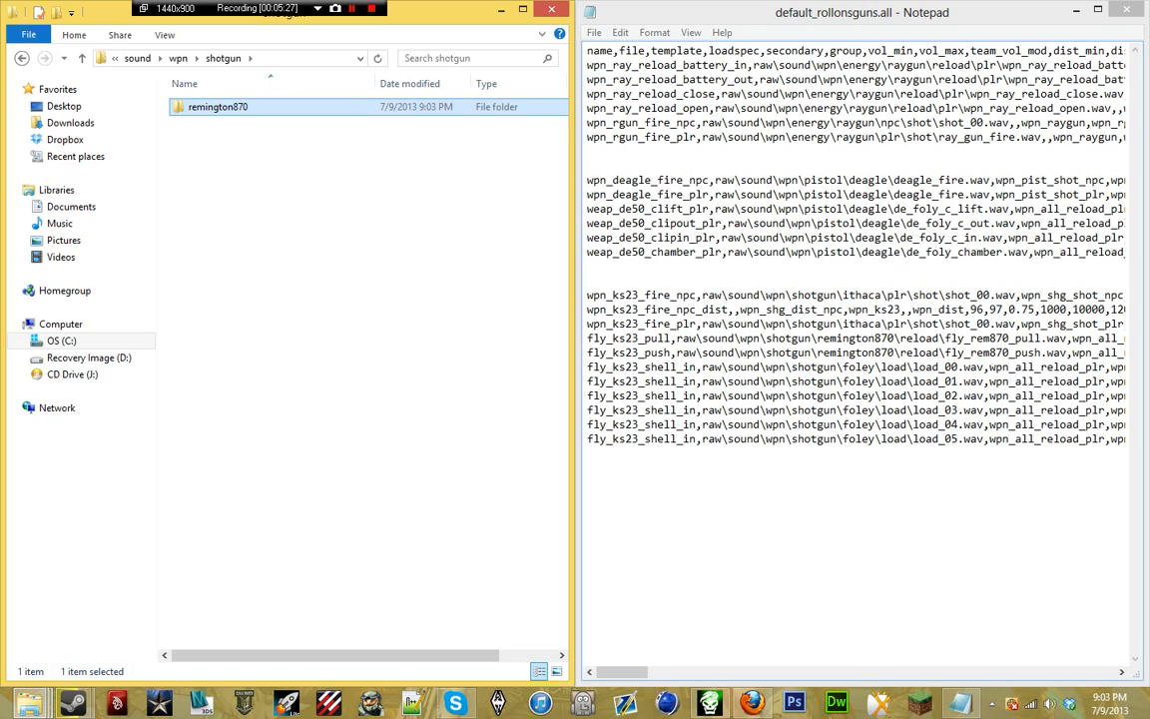
key(Return)
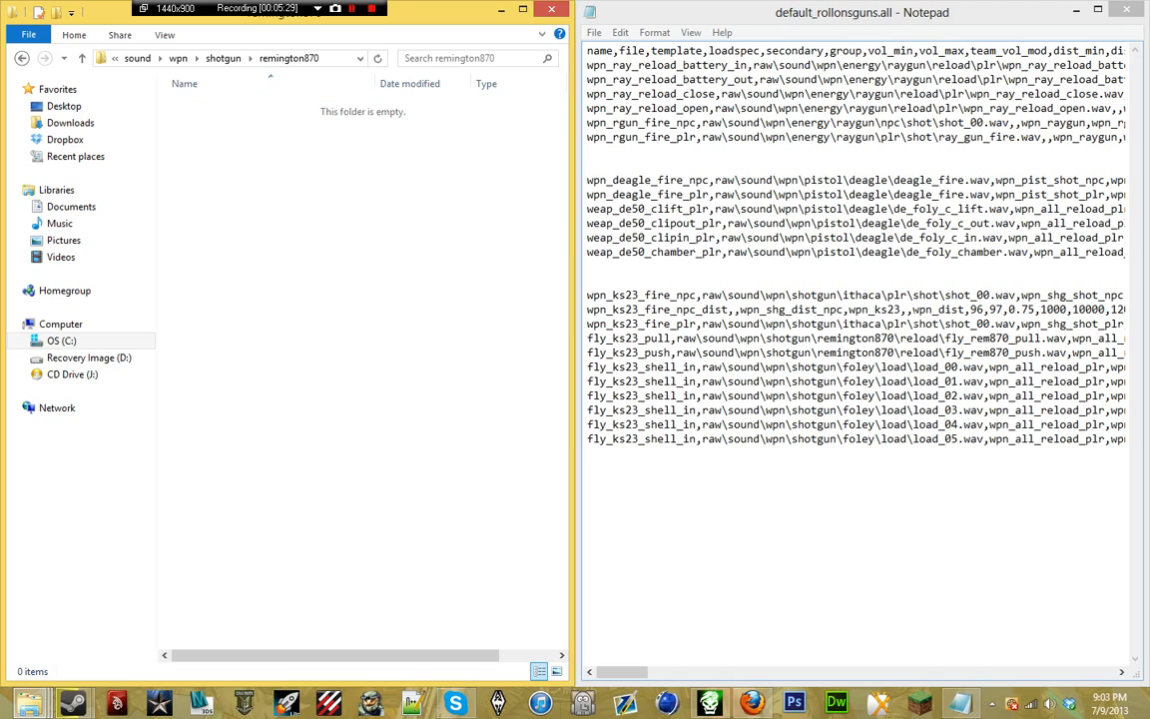
- Delete the wpn_ks23_fire_npc_dist line from default_rollonsguns.all
mouse_move(586, 310)
mouse_down()
mouse_move(586, 337)
mouse_move(586, 326)
mouse_up()
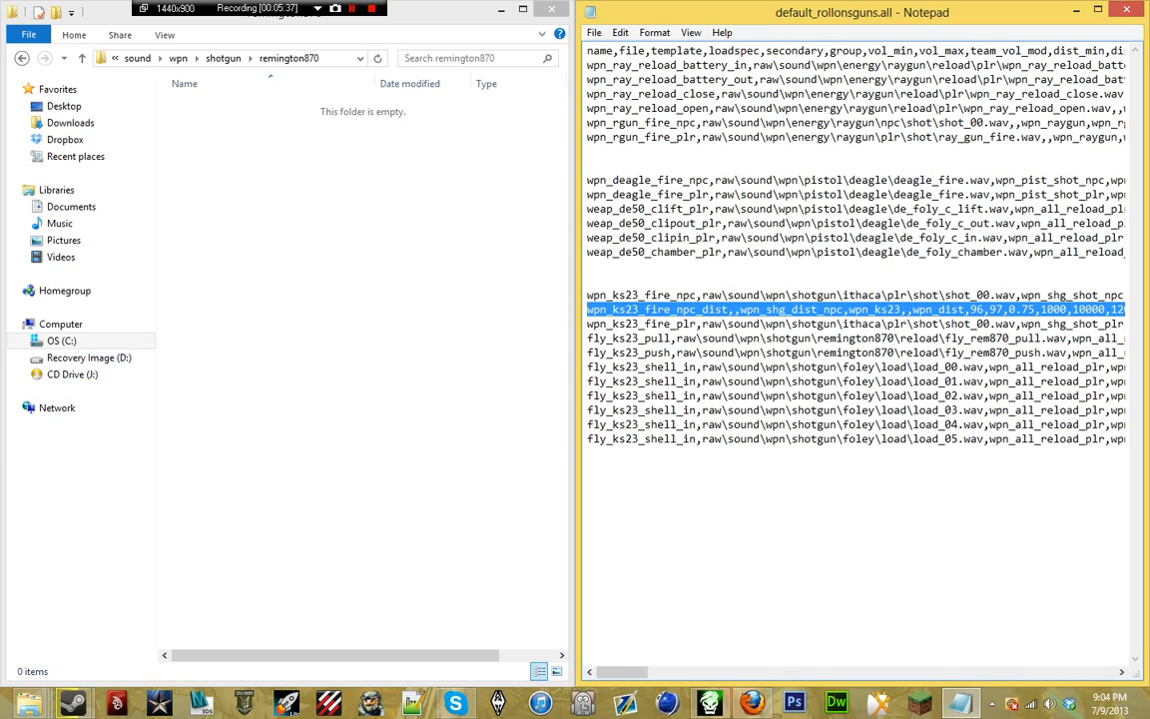
key(Delete)
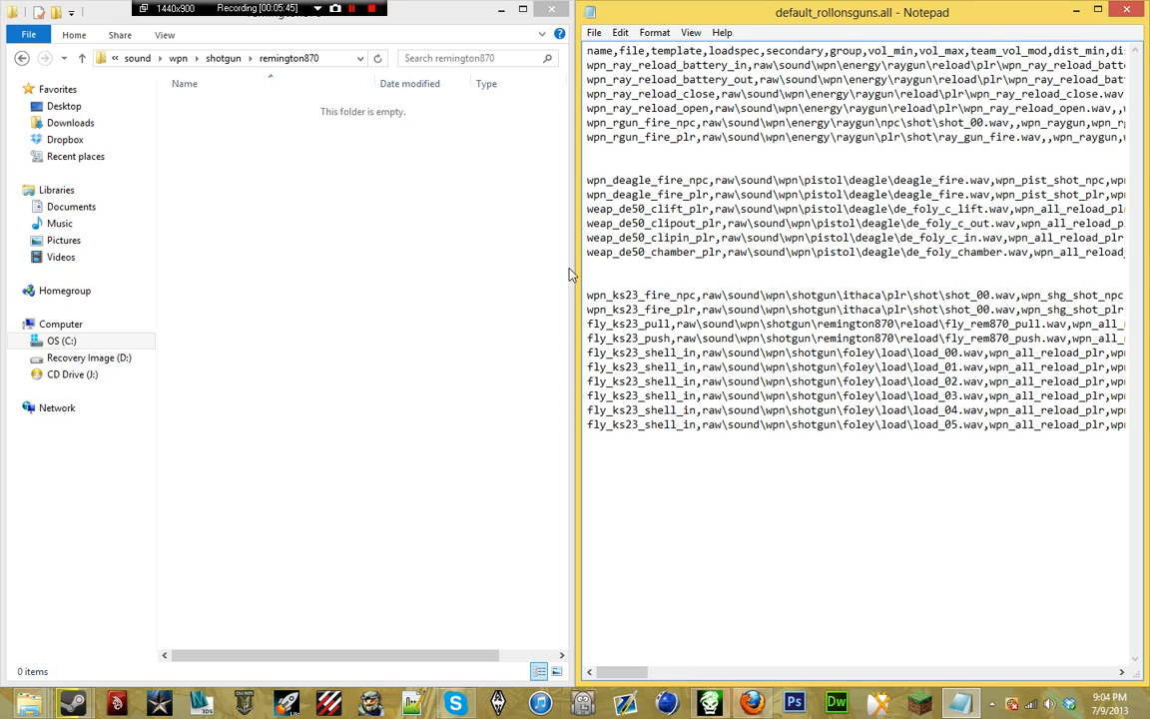
- Create a folder named reload inside the remington870 folder and open it
right_click(203, 238)
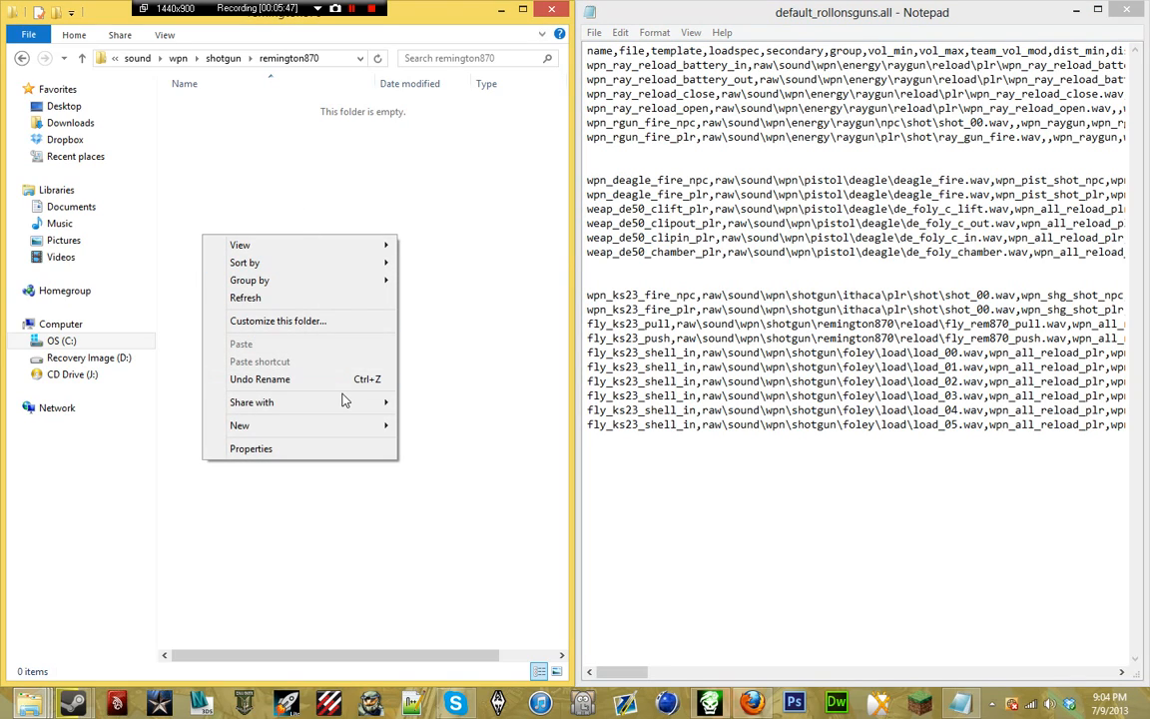
mouse_move(354, 426)
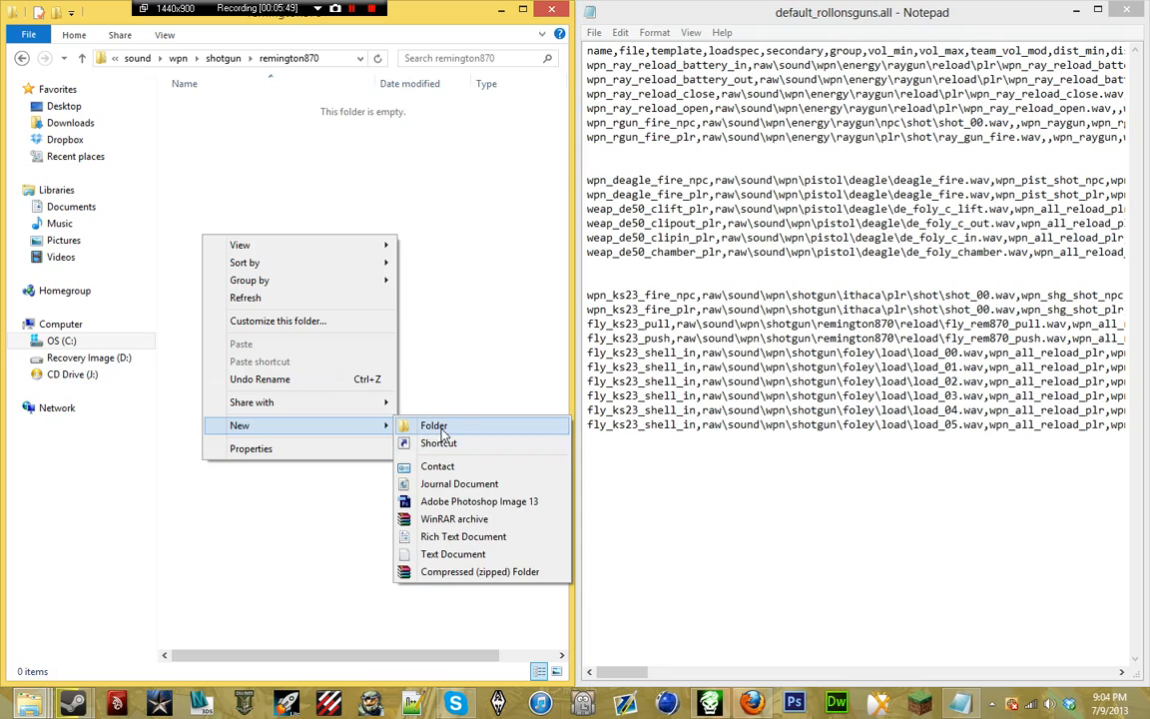
click(439, 426)
text(reload)
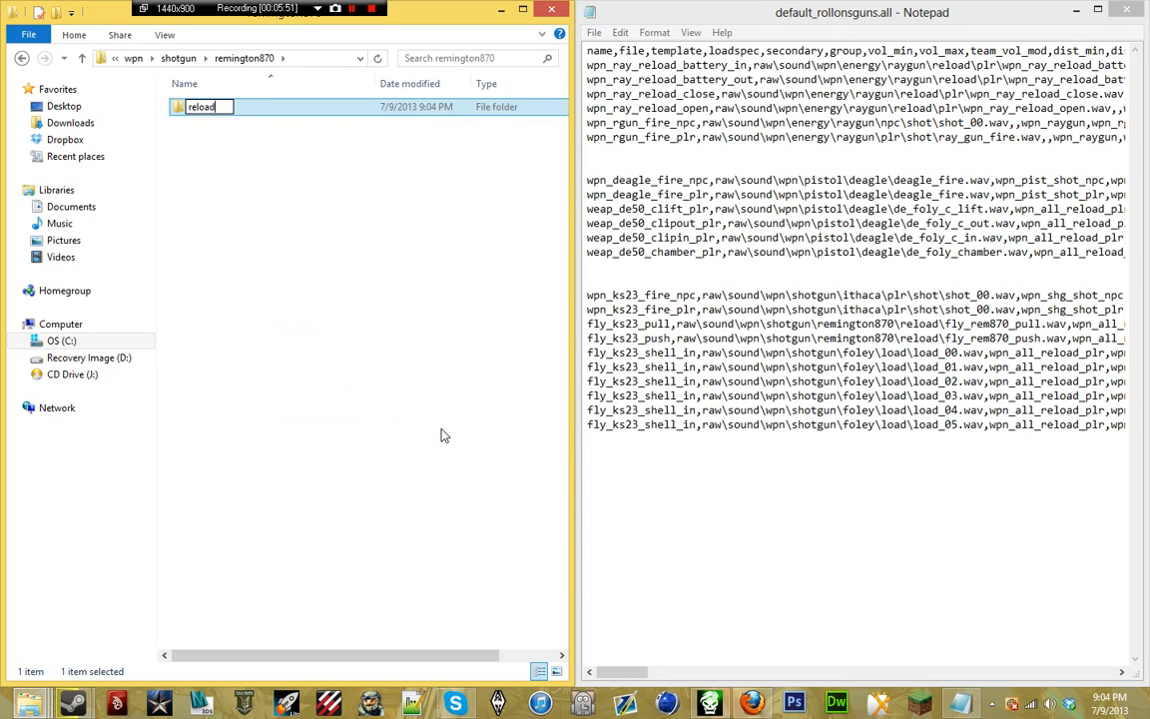
key(Return)
key(Return)
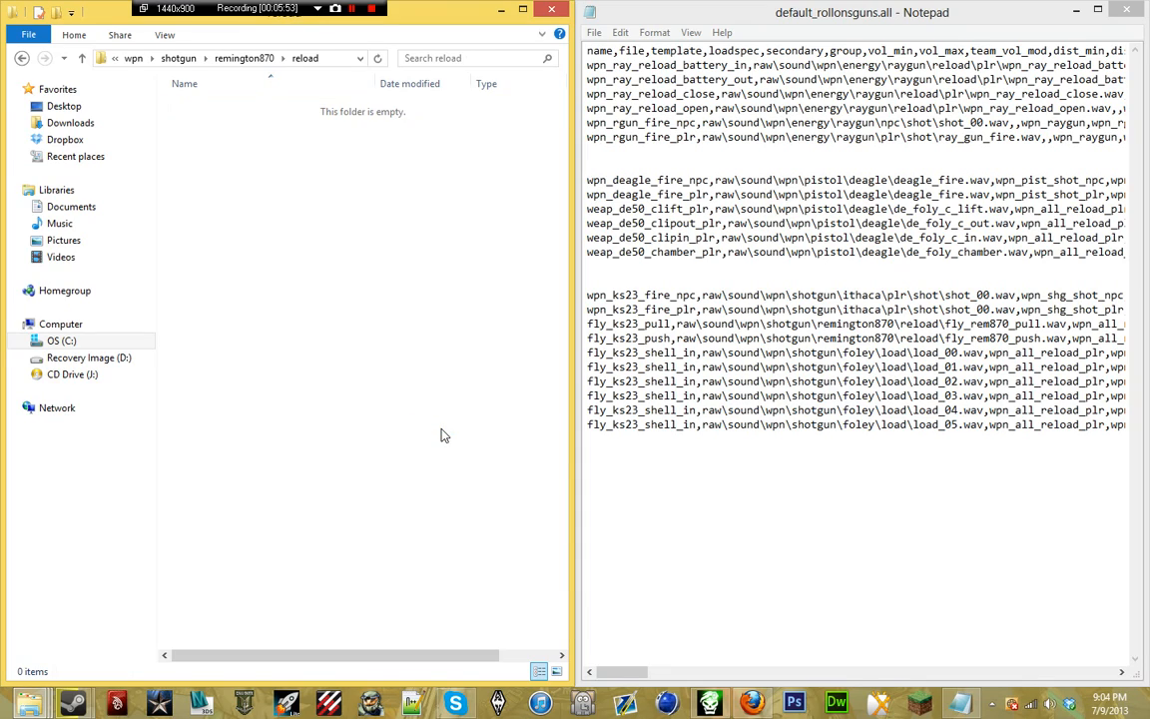
- Move the alias file aside to reach the raw folder window and open raw\sound\wpn\shotgun\remington870\reload
drag(958, 326, 1035, 338)
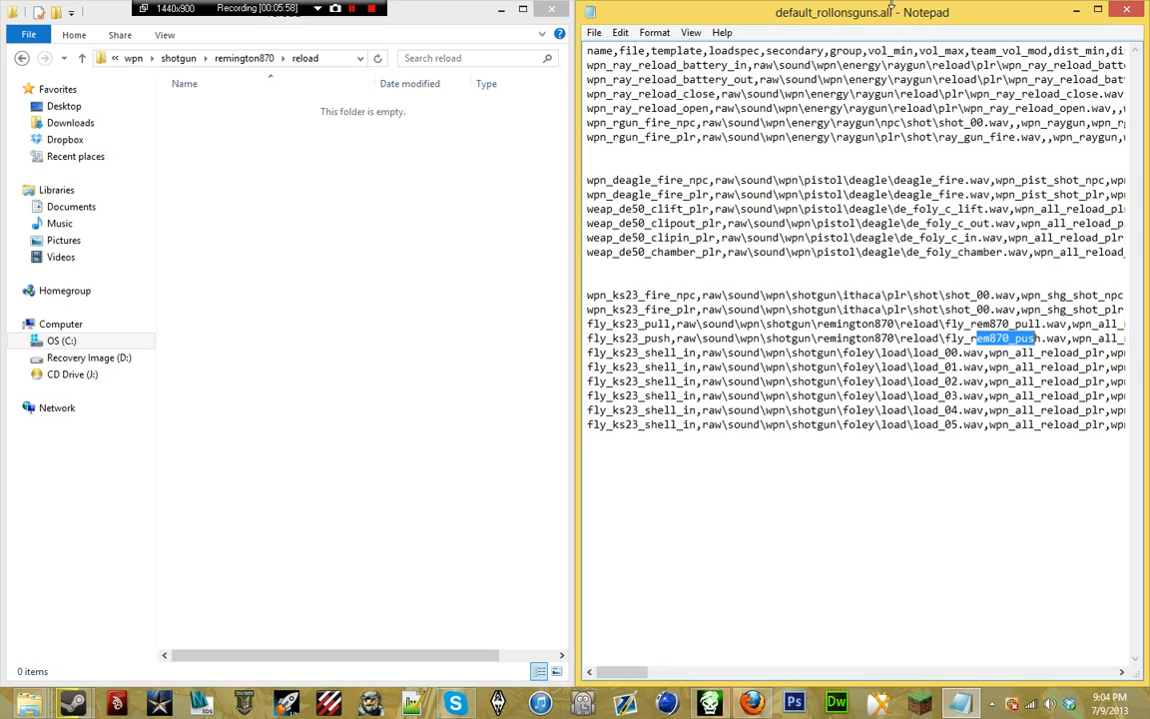
drag(846, 14, 1, 40)
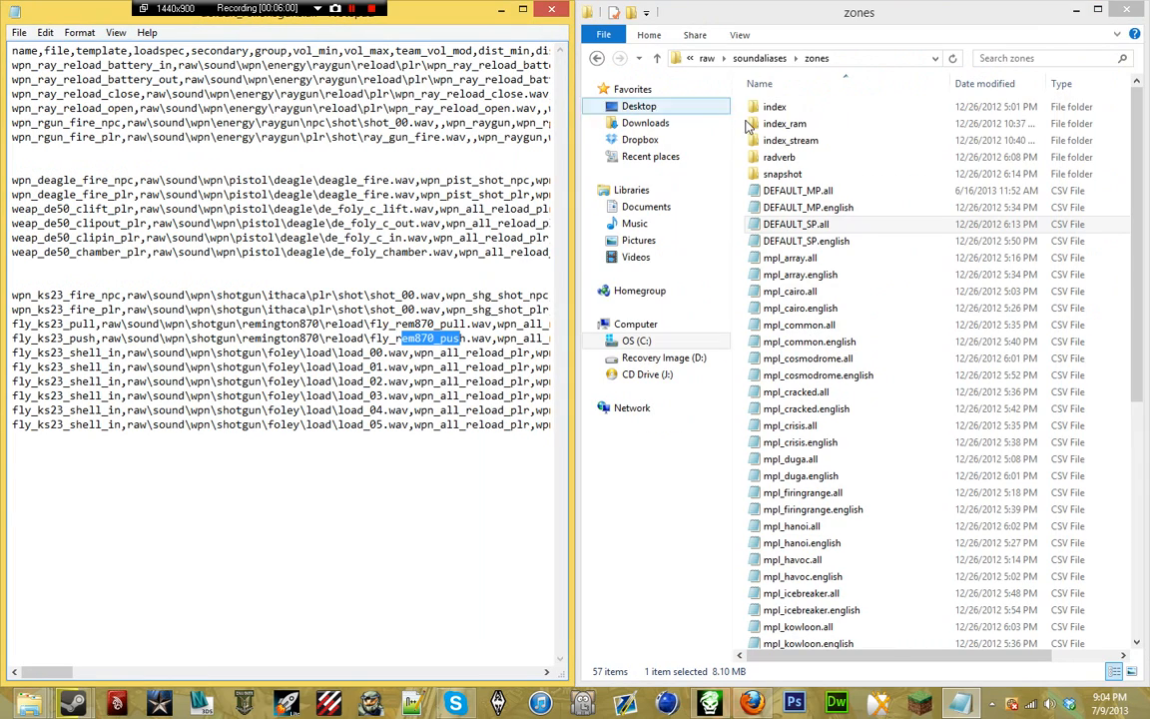
click(704, 58)
double_click(827, 624)
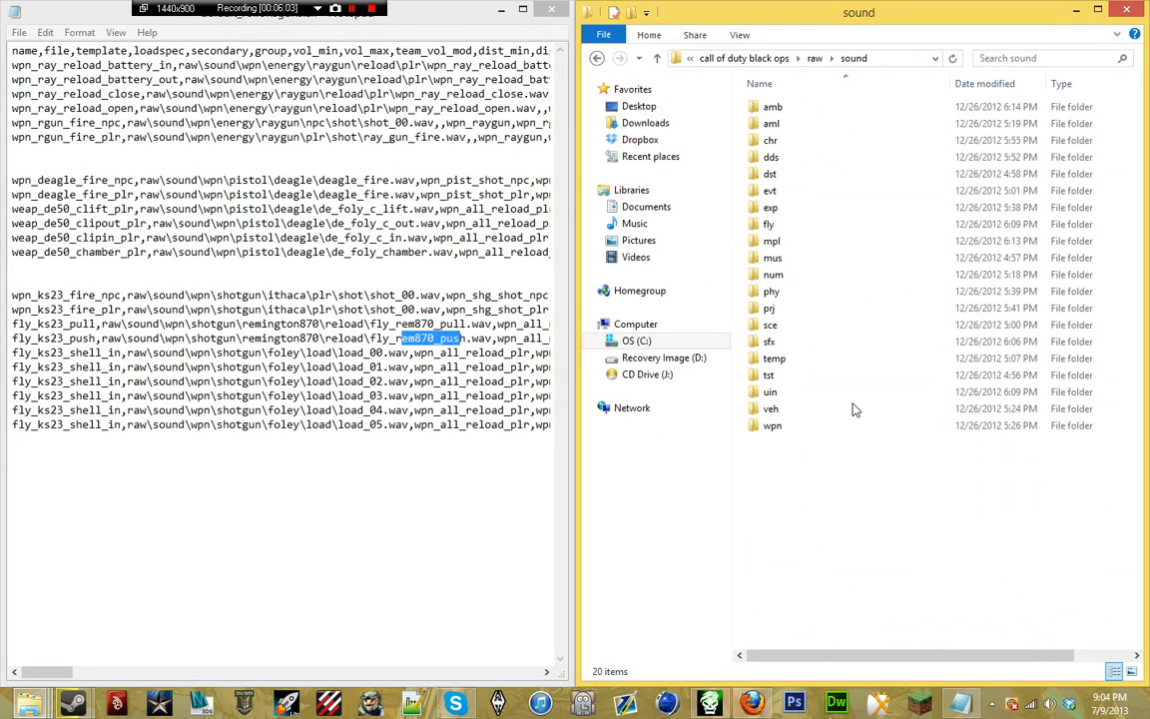
double_click(778, 424)
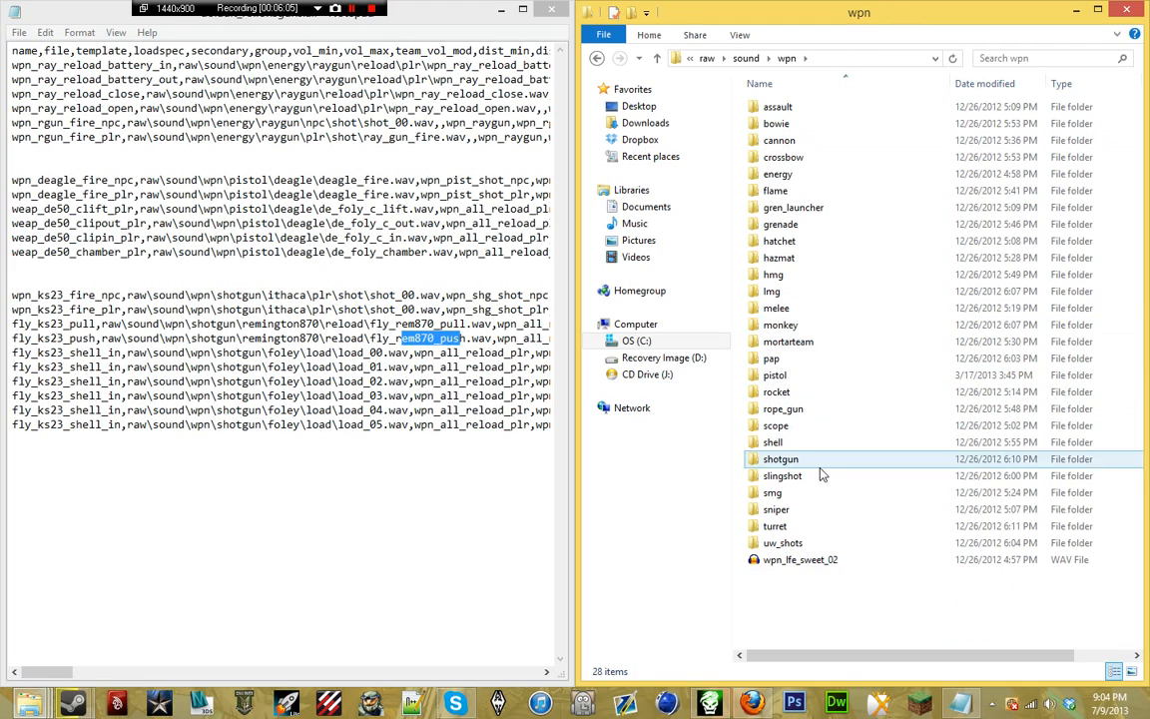
double_click(798, 457)
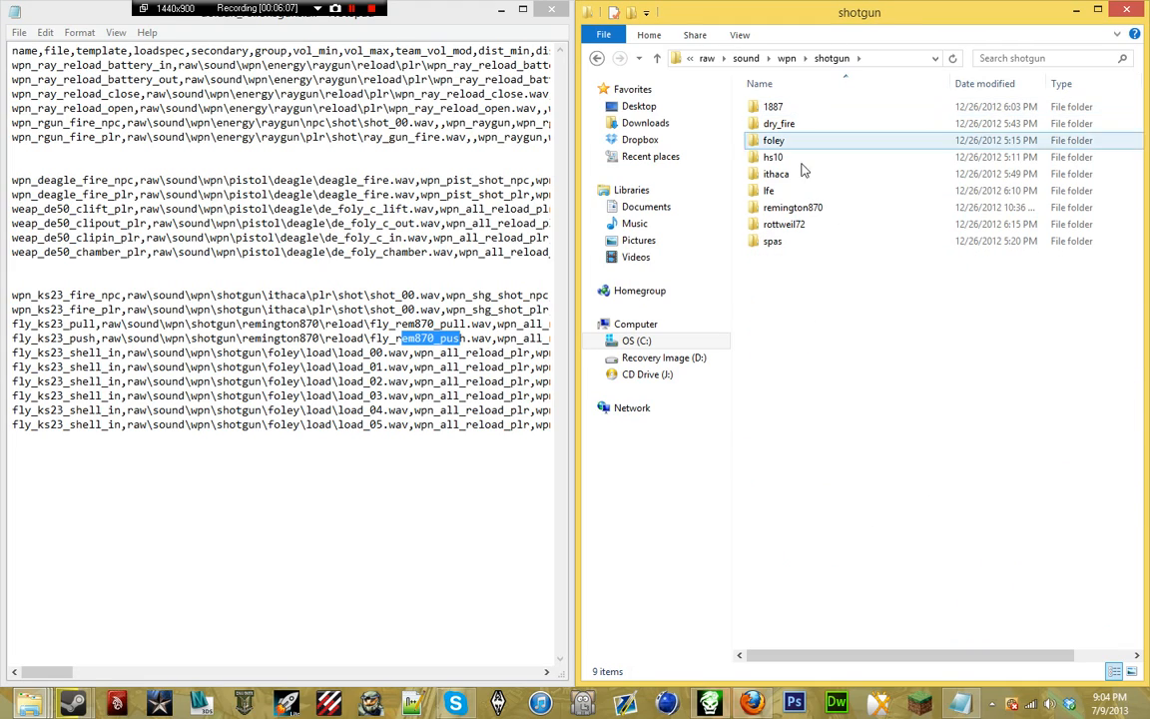
double_click(809, 214)
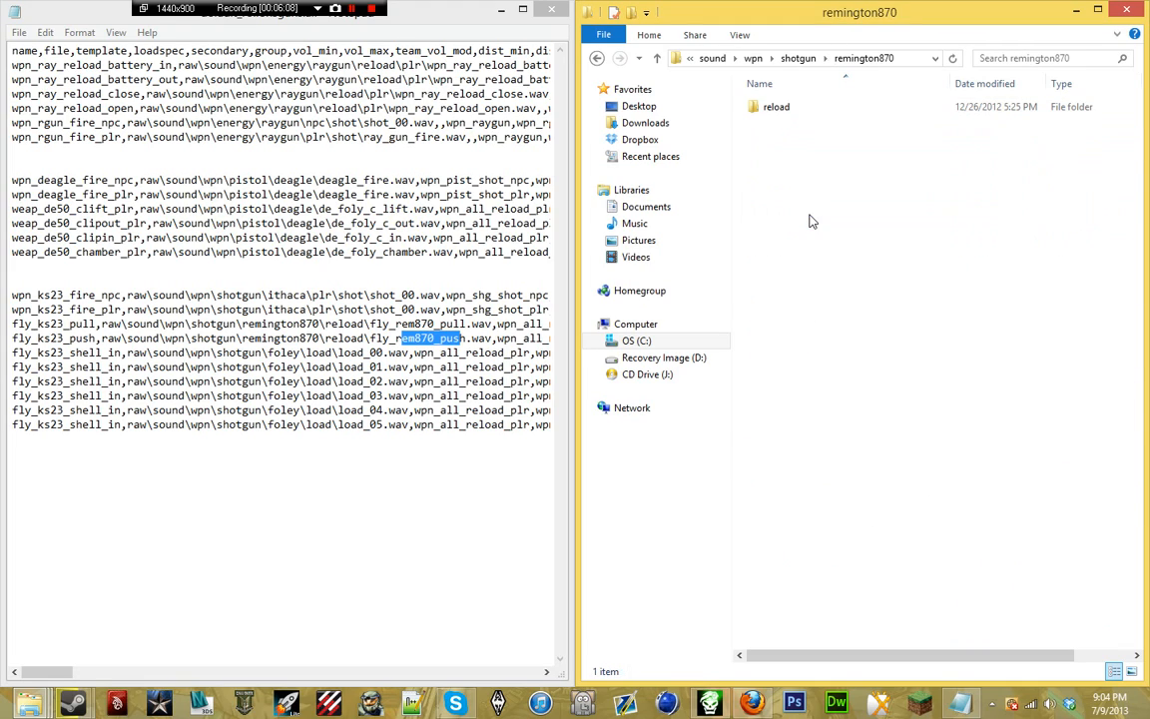
double_click(813, 116)
- Copy fly_rem870_pull and fly_rem870_push from the raw reload folder into the mod's remington870\reload folder
key(ctrl+a)
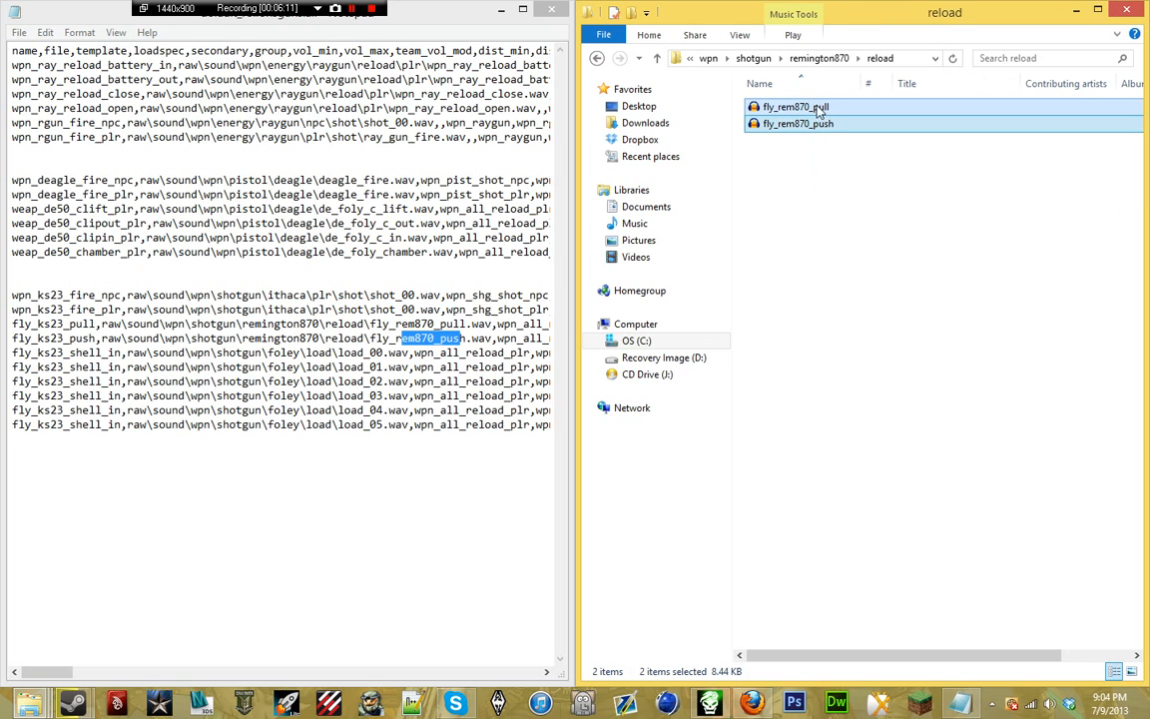
right_click(747, 104)
click(778, 364)
drag(459, 12, 1143, 28)
right_click(316, 197)
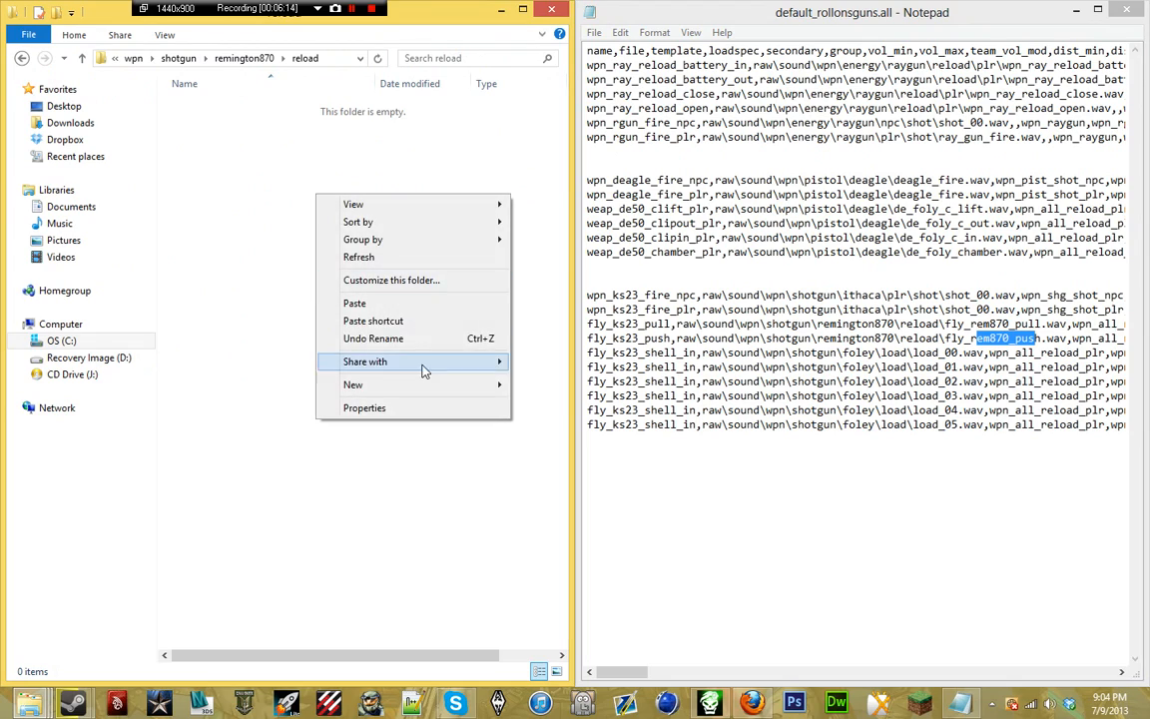
click(420, 305)
click(441, 284)
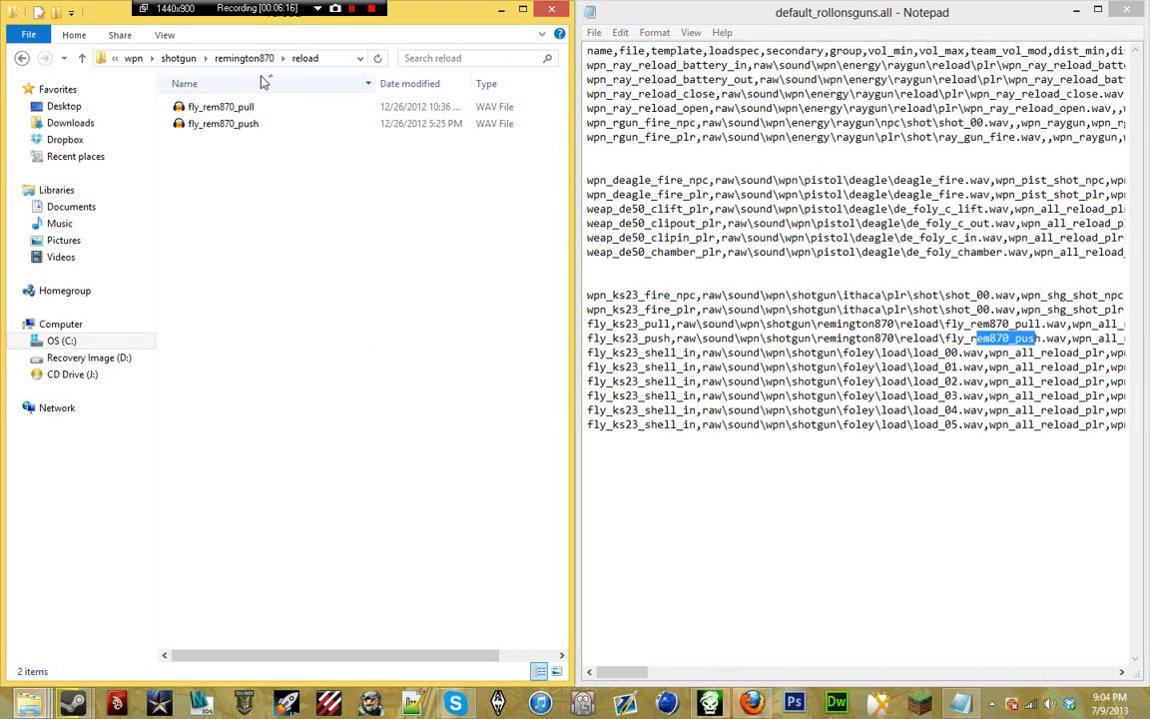
- Try to open the copied fly_rem870_pull sound in Audacity, then close Audacity
click(224, 108)
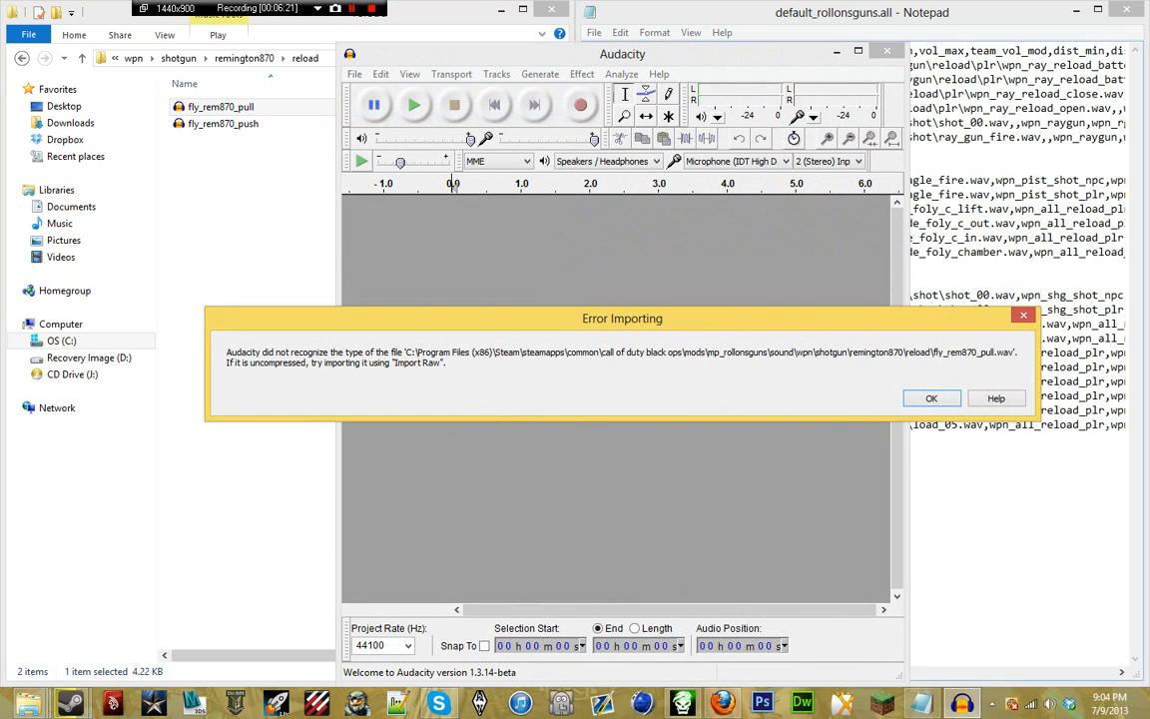
key(Return)
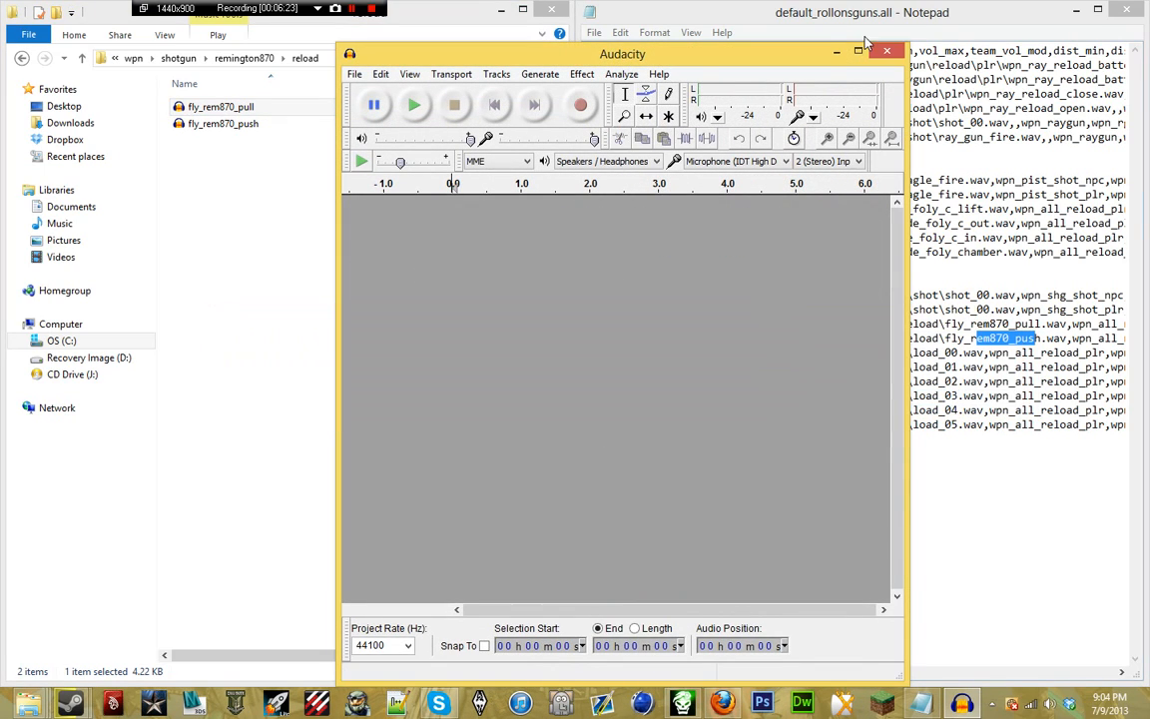
click(891, 54)
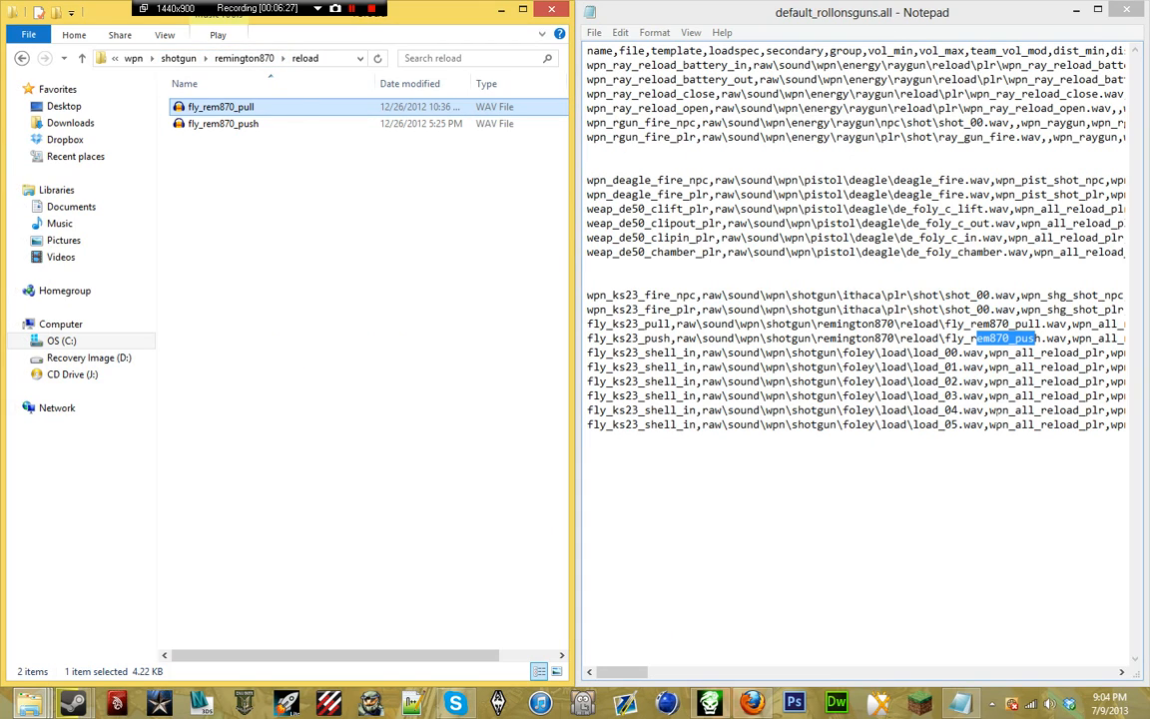
- Following the fly_ks23_shell_in path, create a folder named foley inside the mod's shotgun folder and open it
click(838, 352)
drag(804, 354, 836, 353)
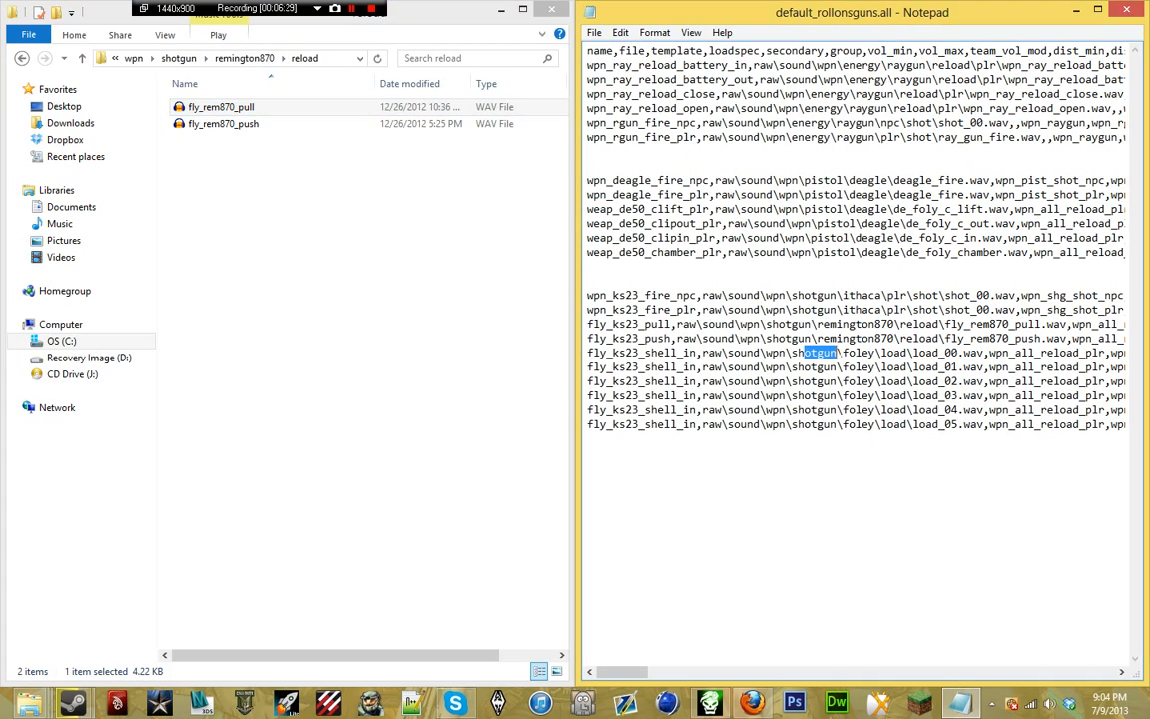
click(178, 57)
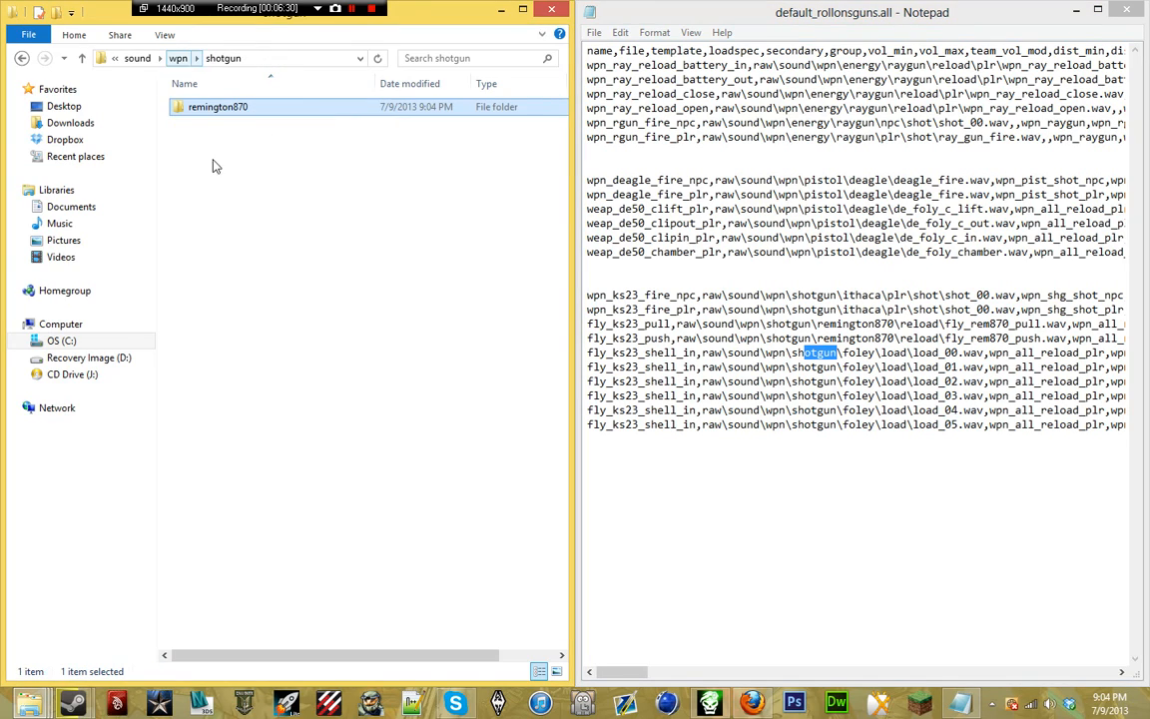
right_click(249, 286)
mouse_move(380, 472)
click(477, 470)
text(foley)
key(Return)
key(Return)
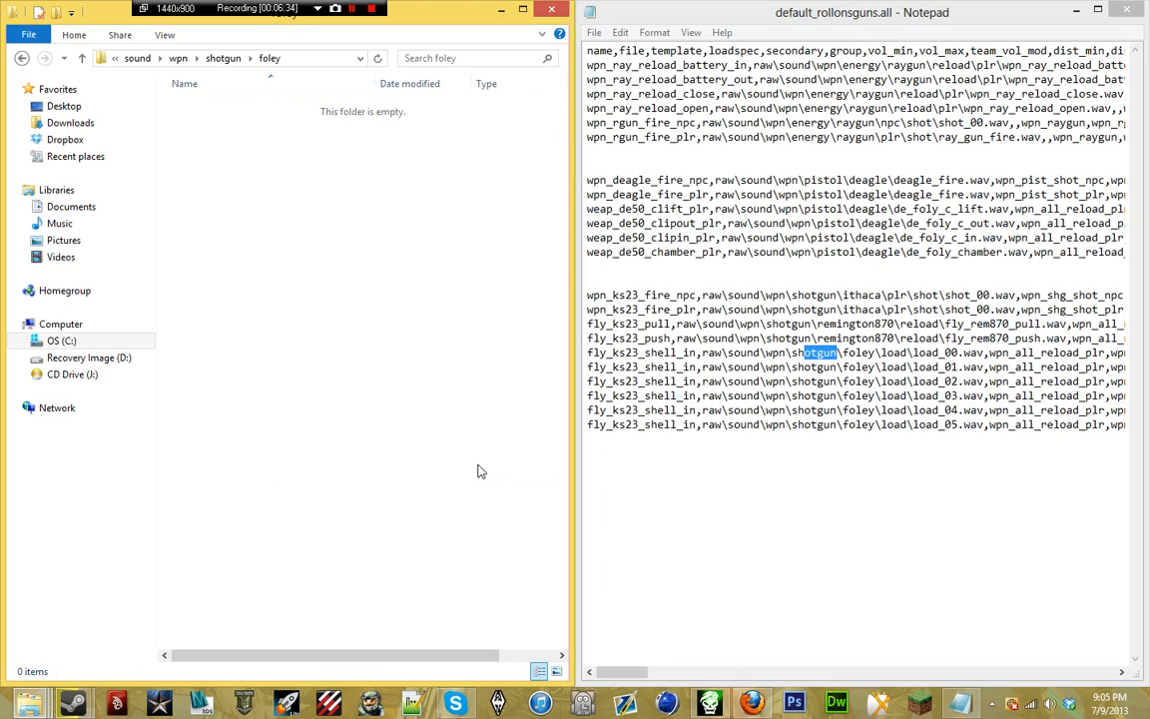
- Create a folder named load inside the foley folder
right_click(401, 375)
mouse_move(488, 564)
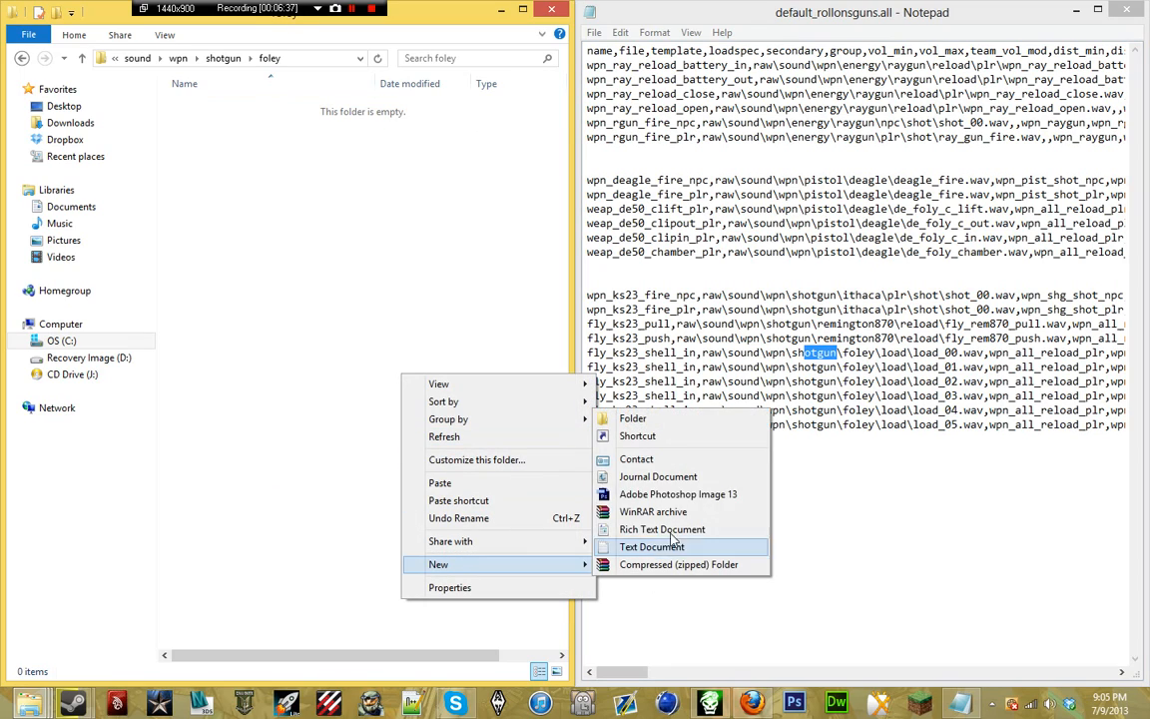
click(634, 419)
text(load)
key(Return)
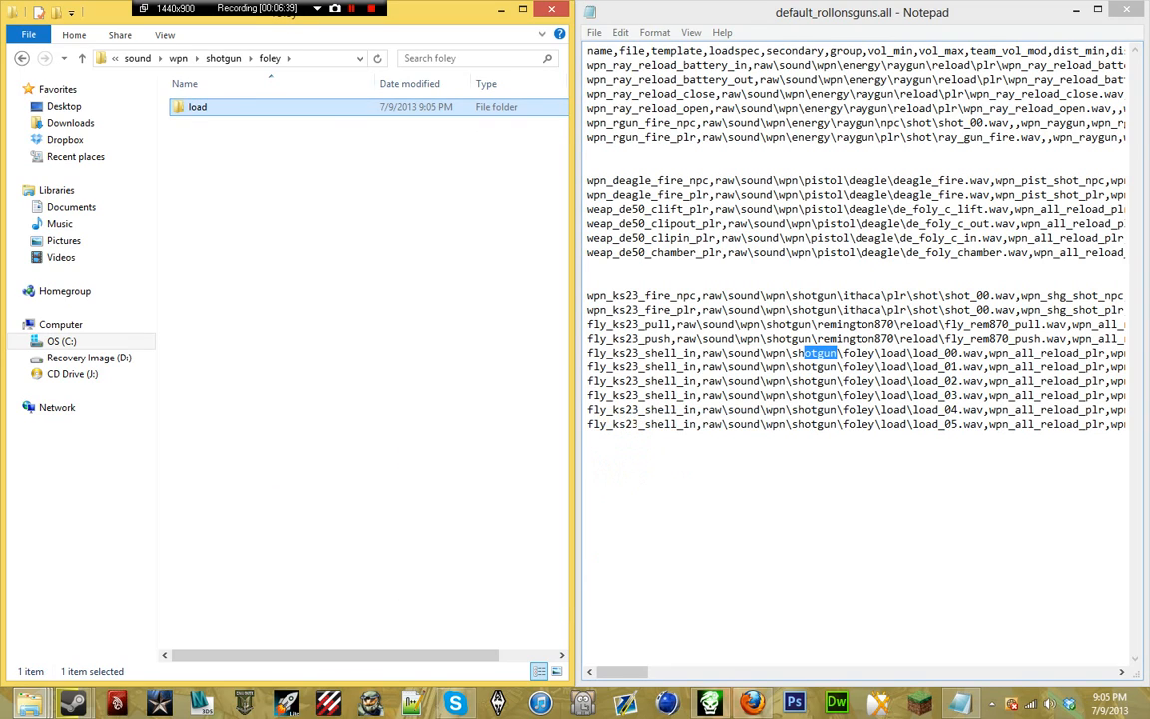
- Open the mod's new load folder and review the fly_ks23_shell_in lines that reference the load_01 to load_05 sounds
key(Return)
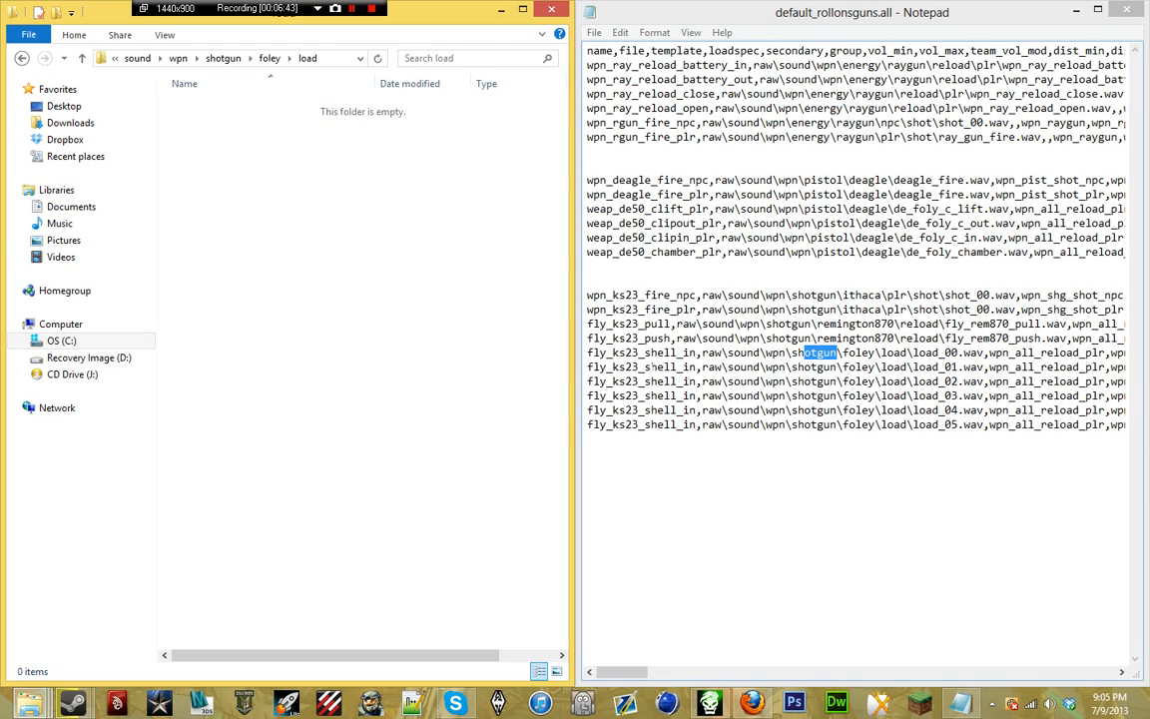
drag(592, 367, 594, 410)
click(589, 352)
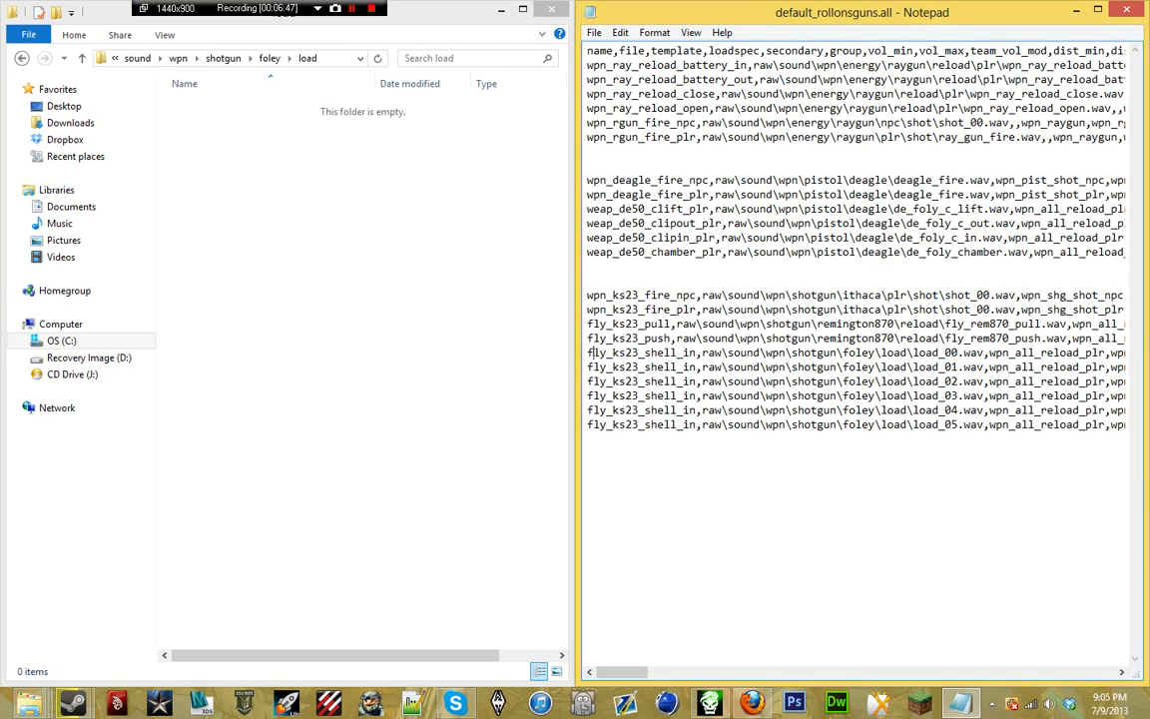
drag(588, 367, 588, 439)
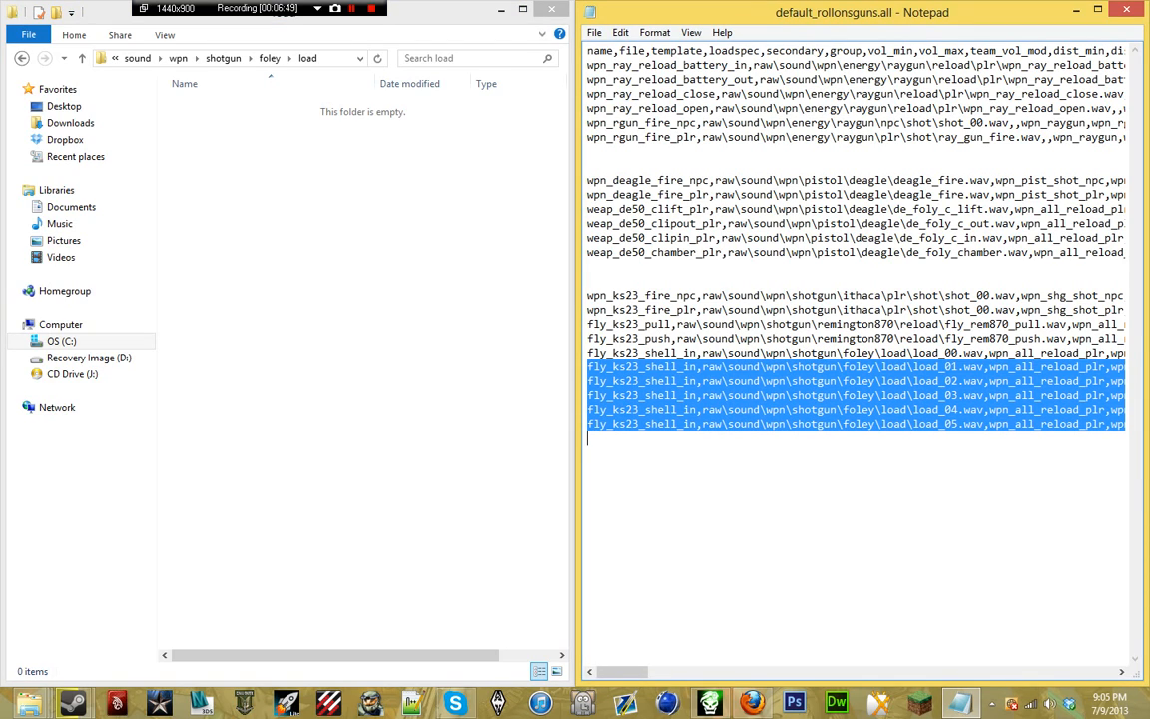
- Copy load_00 through load_05 from raw's shotgun\foley\load folder into the mod's foley\load folder
click(1075, 14)
click(820, 62)
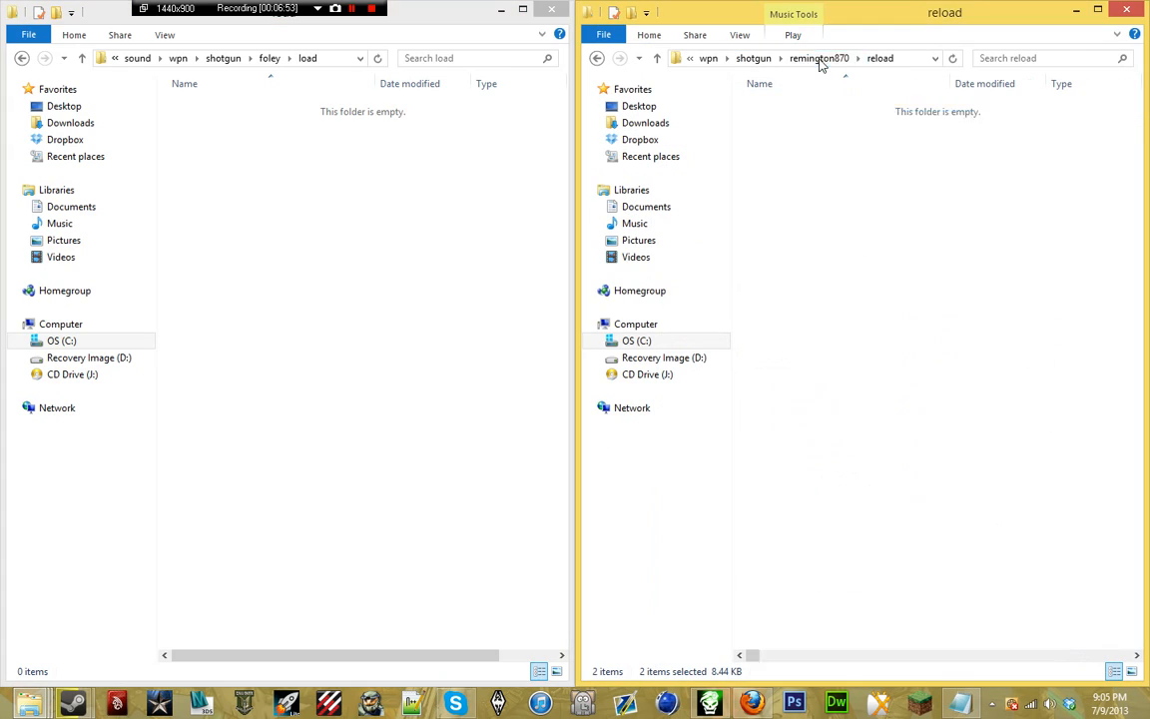
click(775, 60)
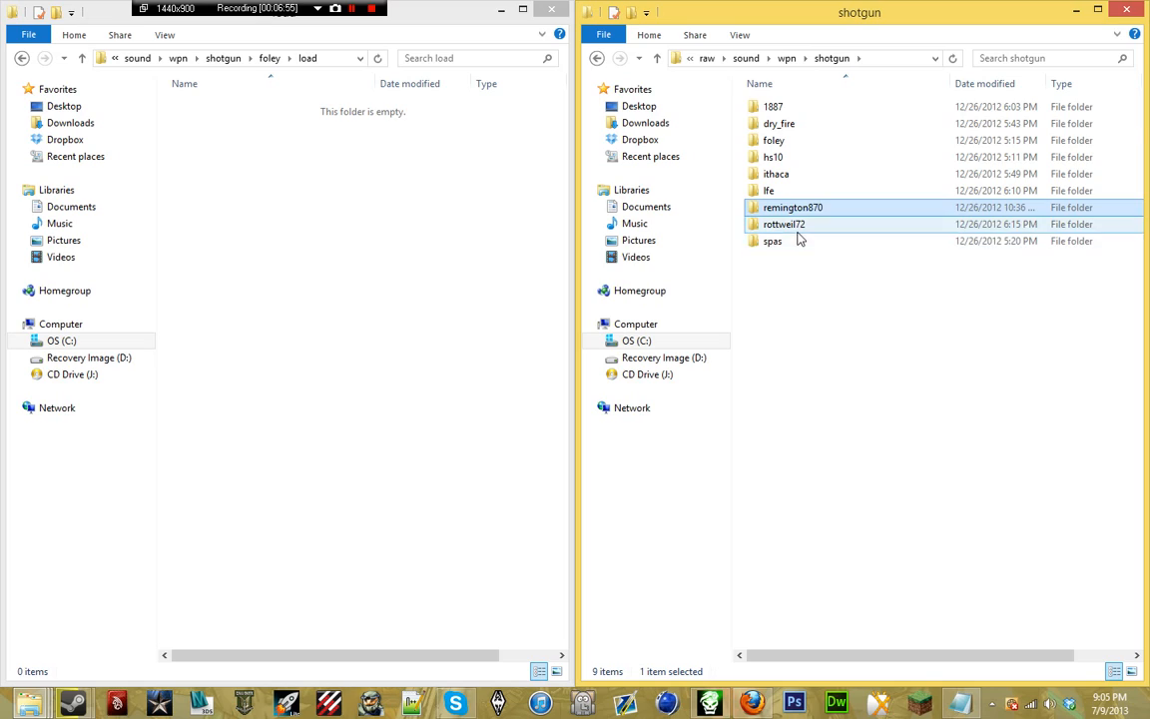
key(d)
double_click(808, 140)
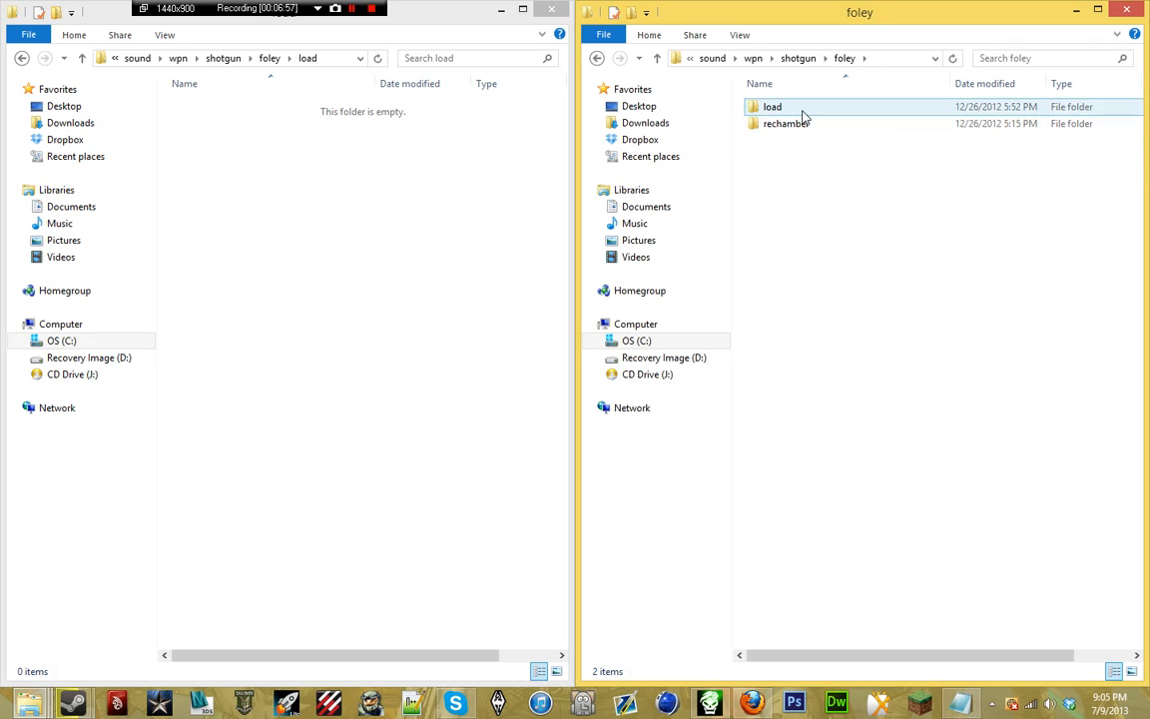
double_click(803, 110)
click(802, 108)
drag(794, 258, 792, 112)
right_click(792, 112)
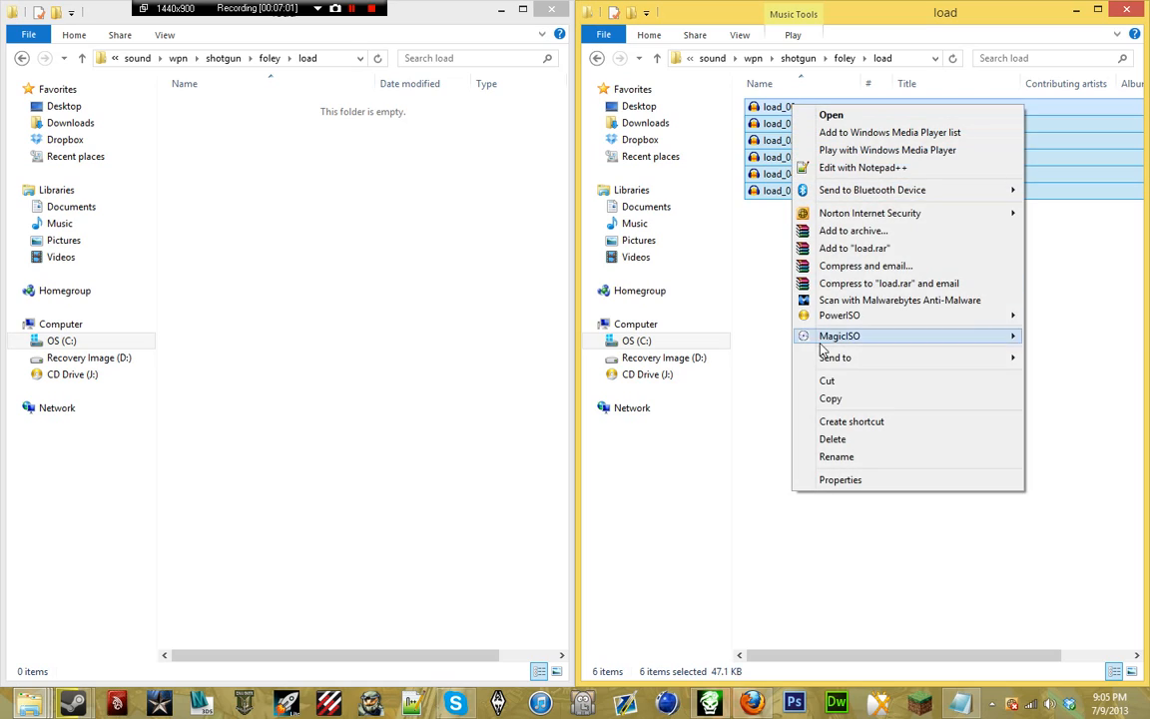
click(827, 397)
right_click(336, 258)
click(375, 360)
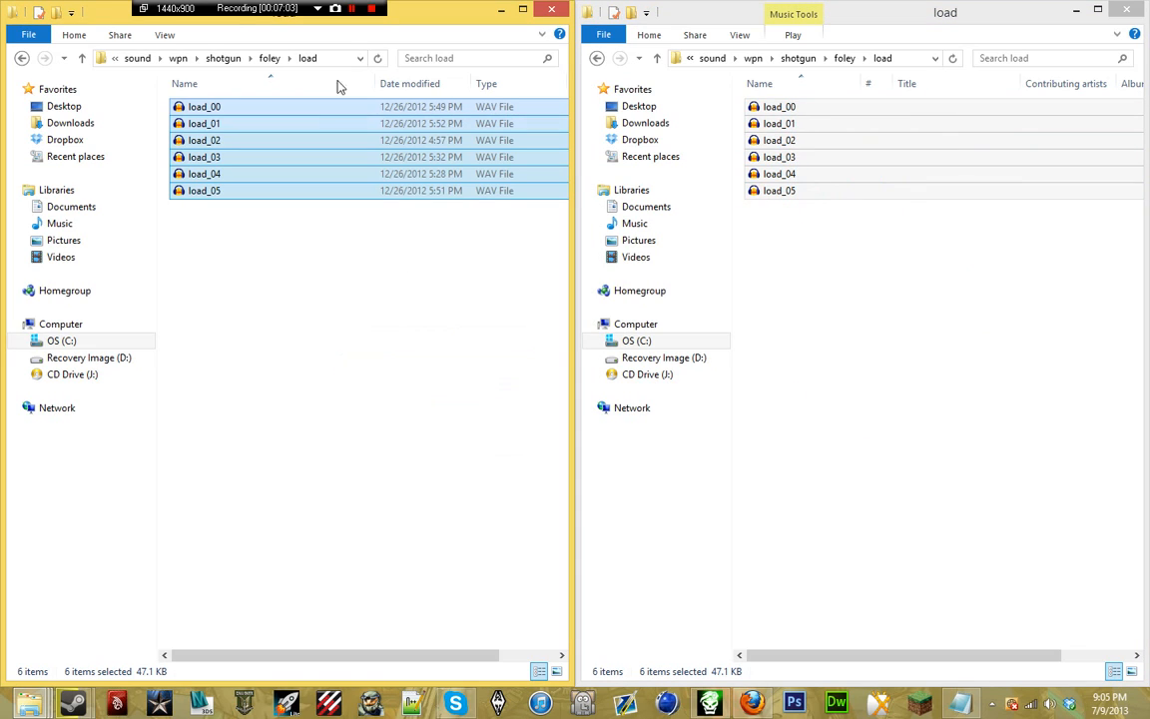
- Following the wpn_ks23_fire_npc path, create a folder named ithaca inside the mod's shotgun folder and open it
click(224, 58)
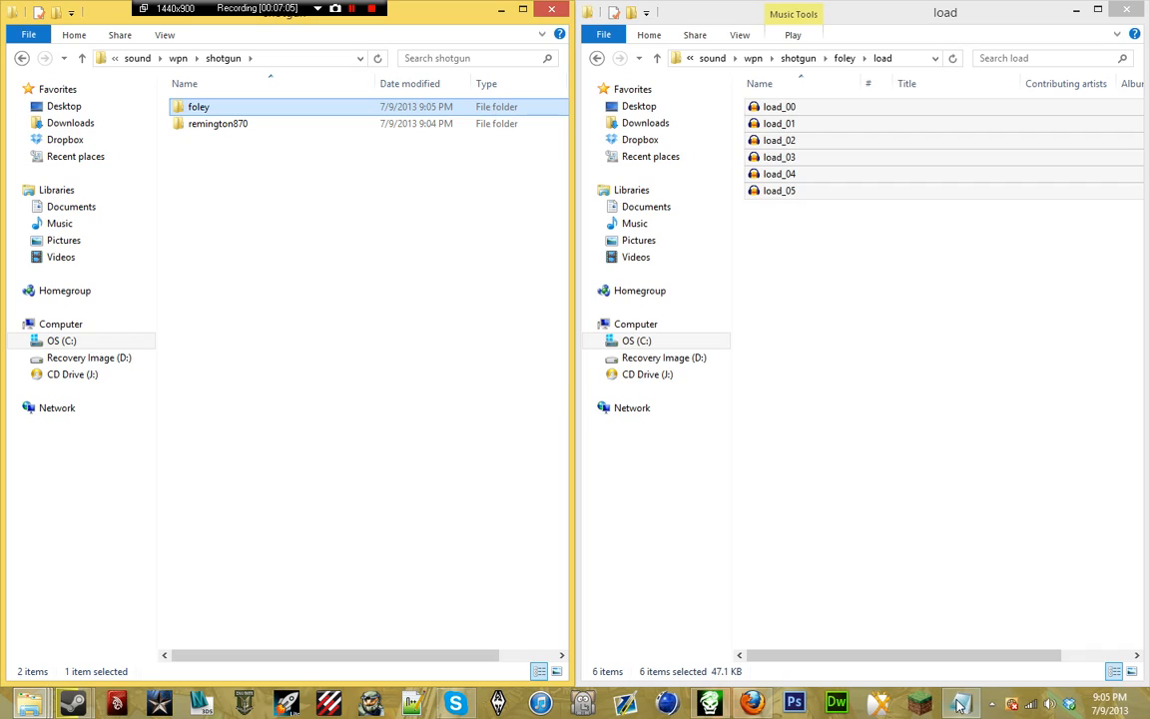
key(alt+Tab)
click(817, 294)
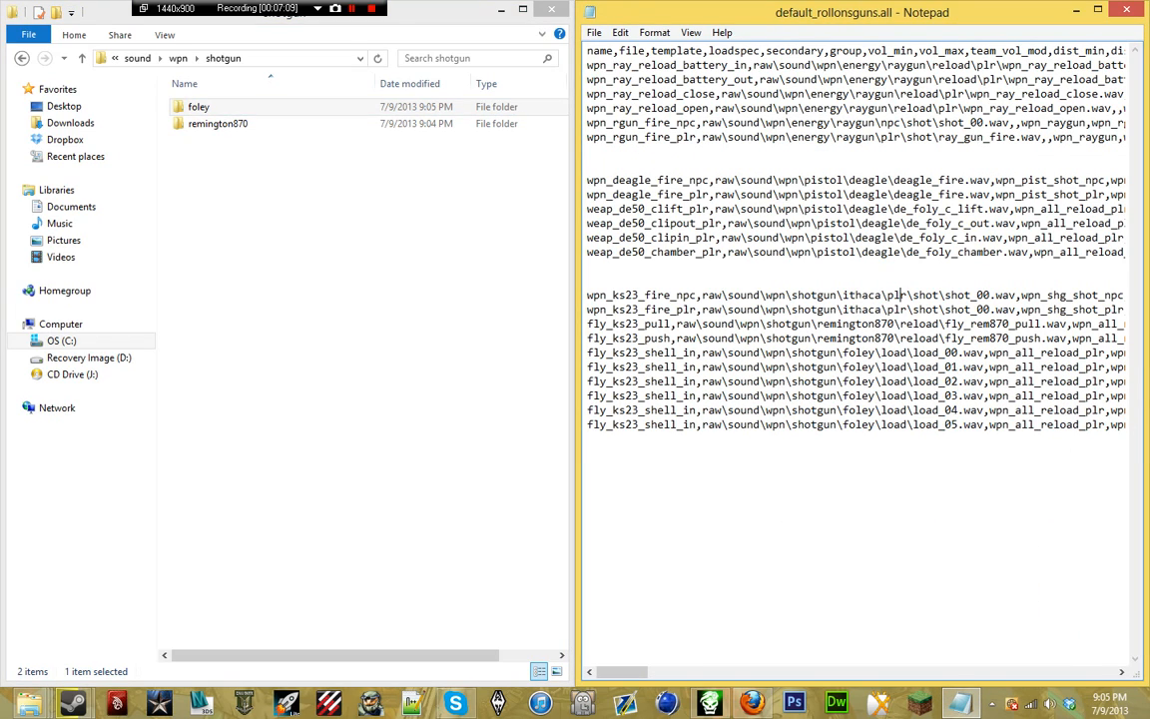
click(210, 316)
right_click(237, 214)
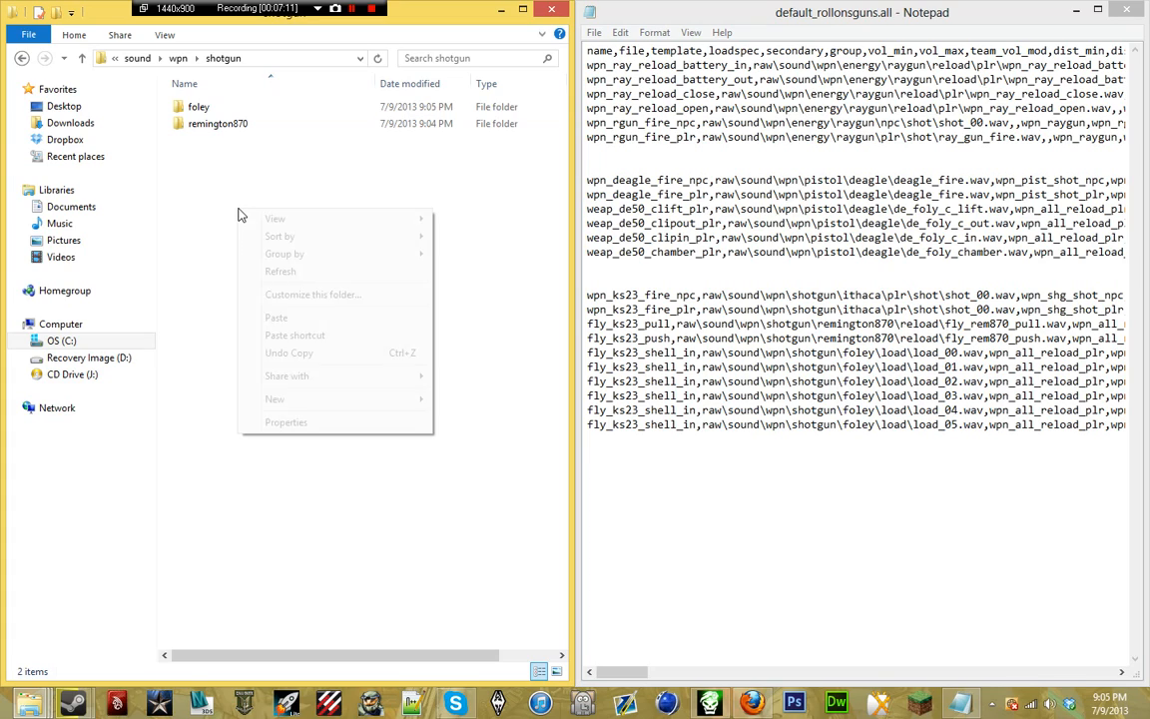
mouse_move(302, 399)
click(446, 400)
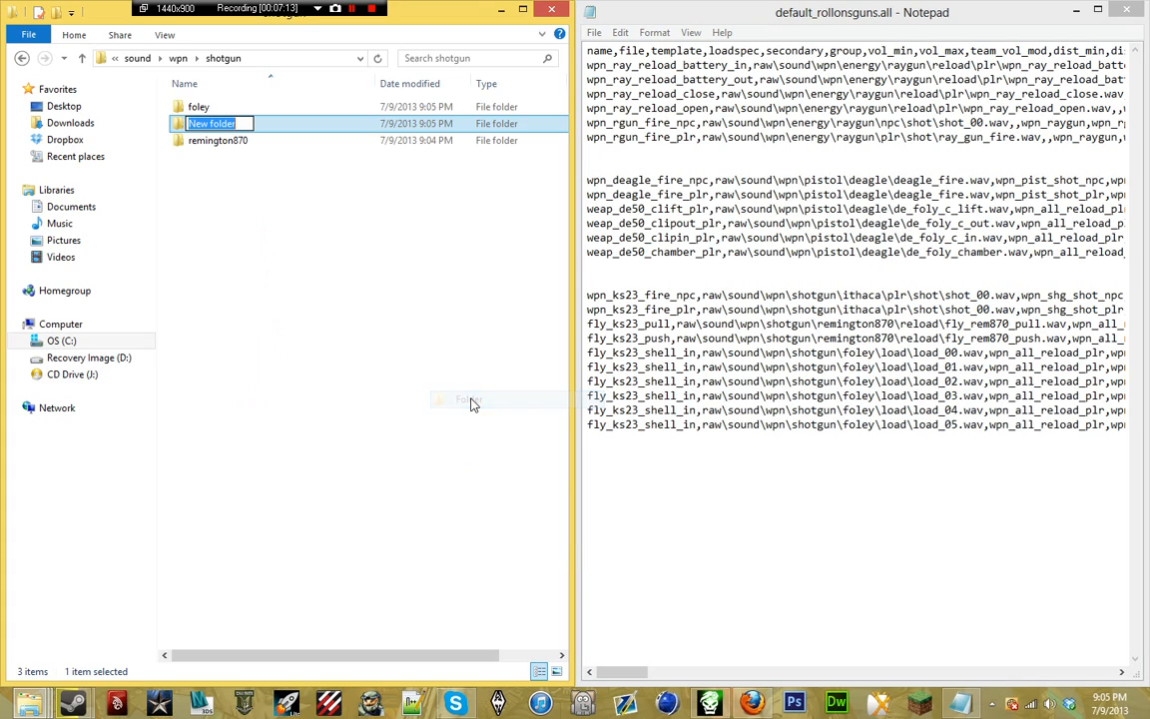
text(itha)
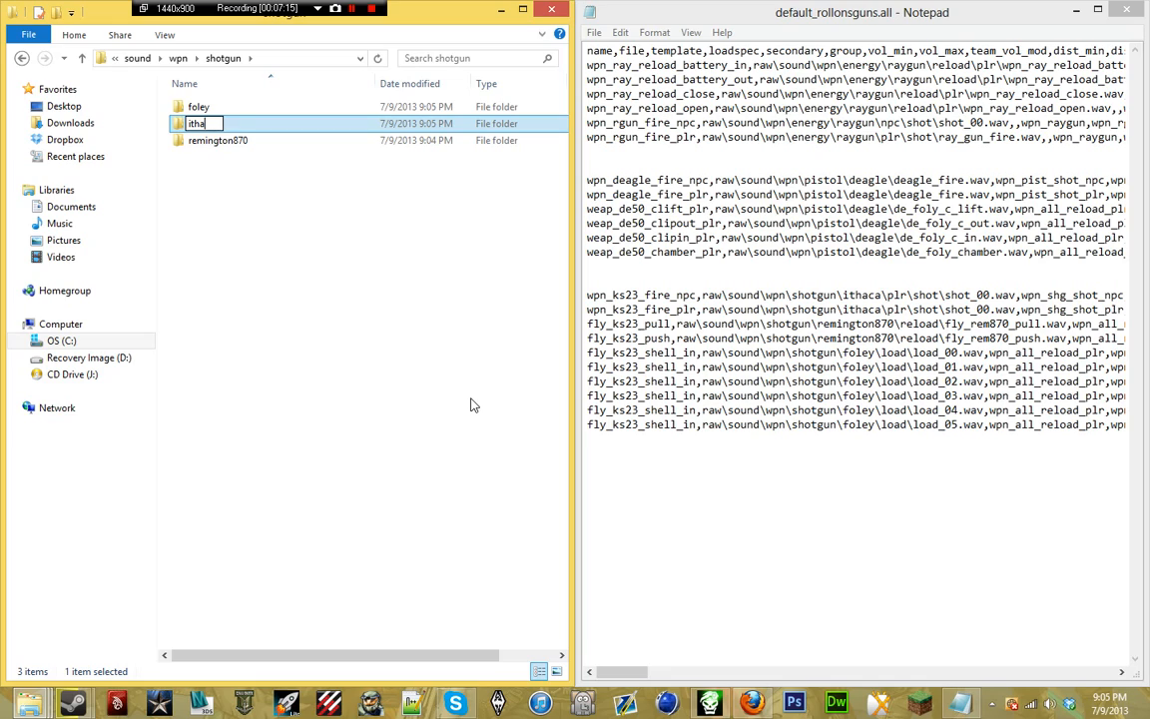
key(Return)
key(Return)
- Create a folder named plr inside the ithaca folder and open it
right_click(471, 399)
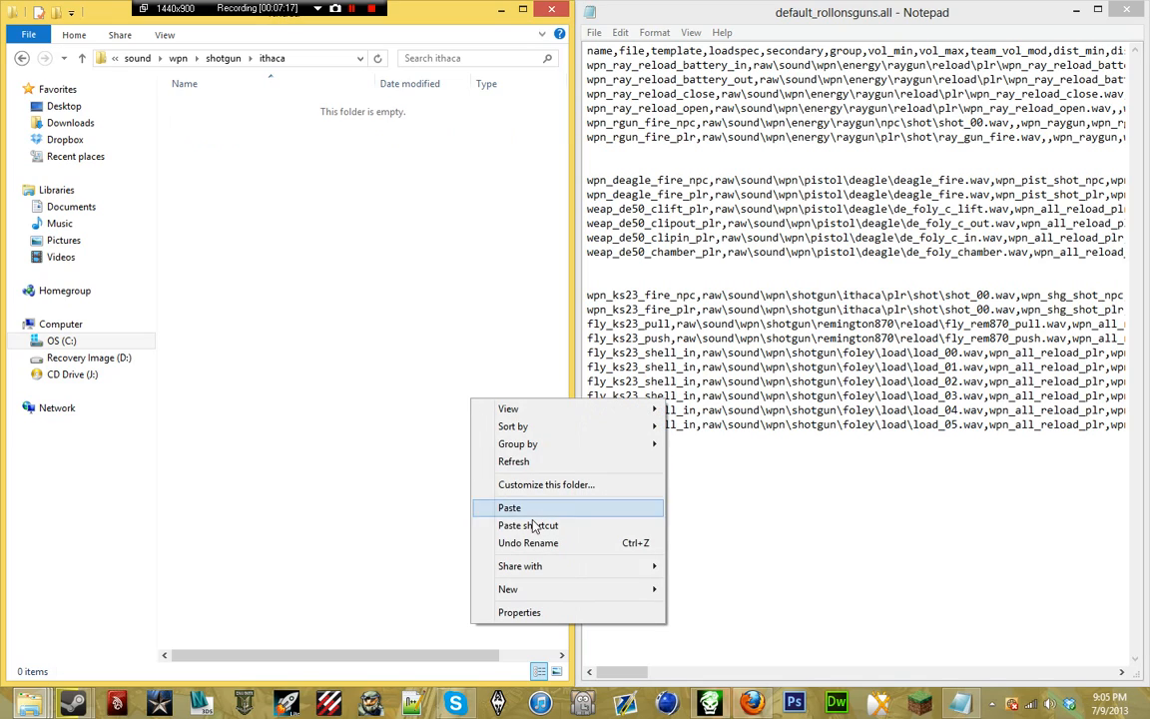
mouse_move(595, 591)
click(738, 450)
text(plr)
key(Return)
key(Return)
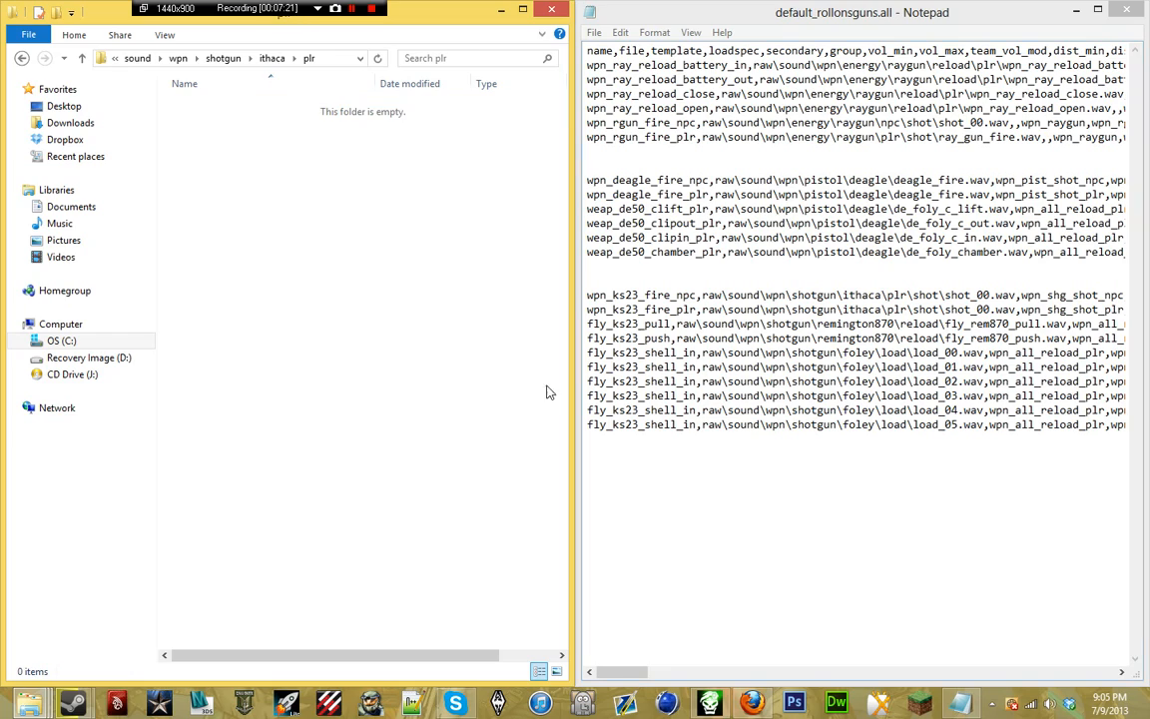
- Create a folder named shot inside the plr folder and open it
right_click(446, 365)
mouse_move(603, 552)
click(699, 553)
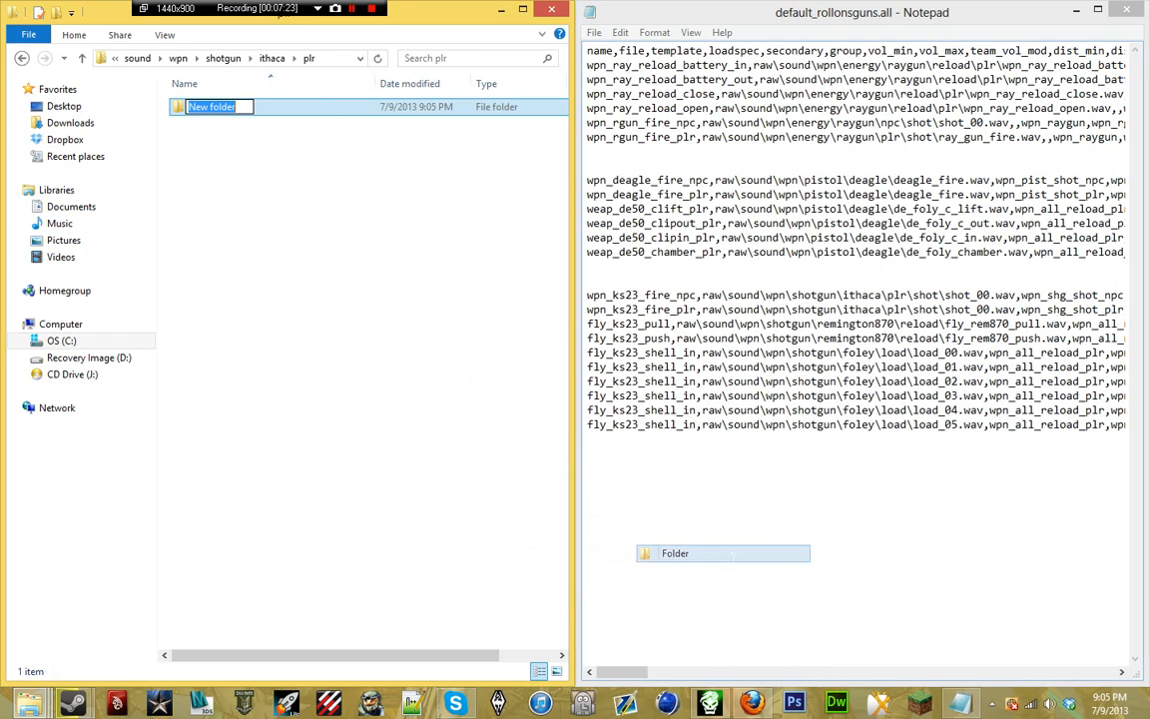
text(shot)
key(Return)
key(Return)
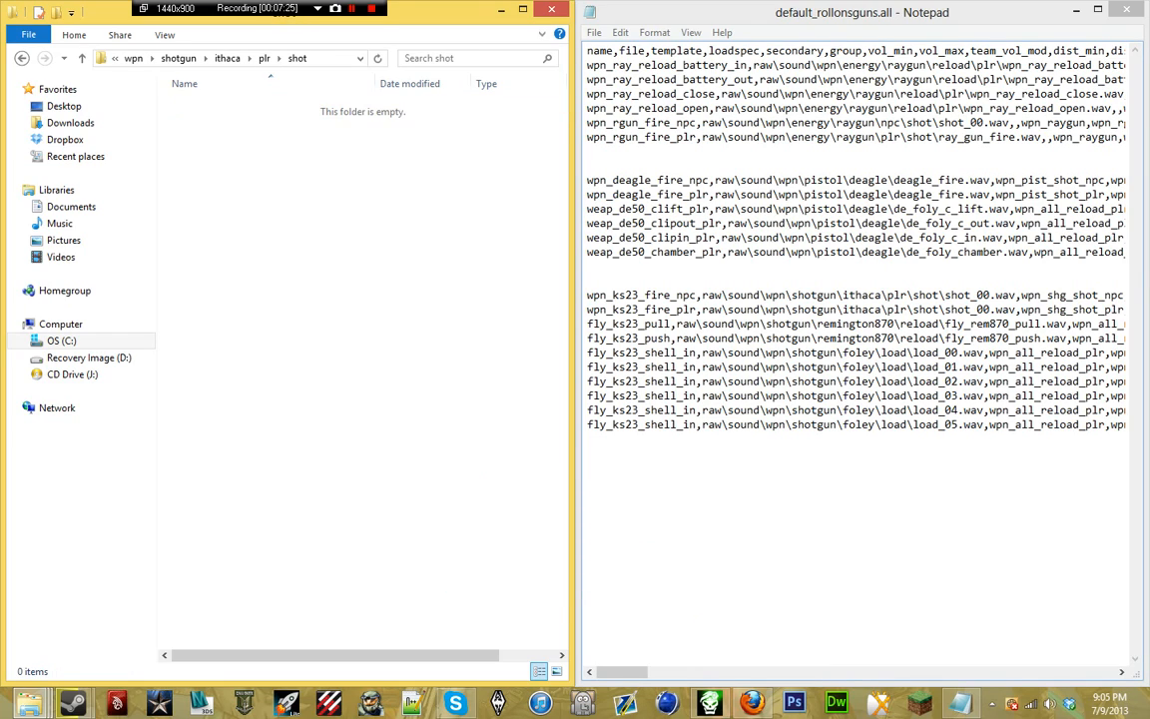
- Copy shot_00 from raw's shotgun\ithaca\plr\shot folder into the mod's matching shot folder
drag(853, 18, 371, 234)
click(798, 52)
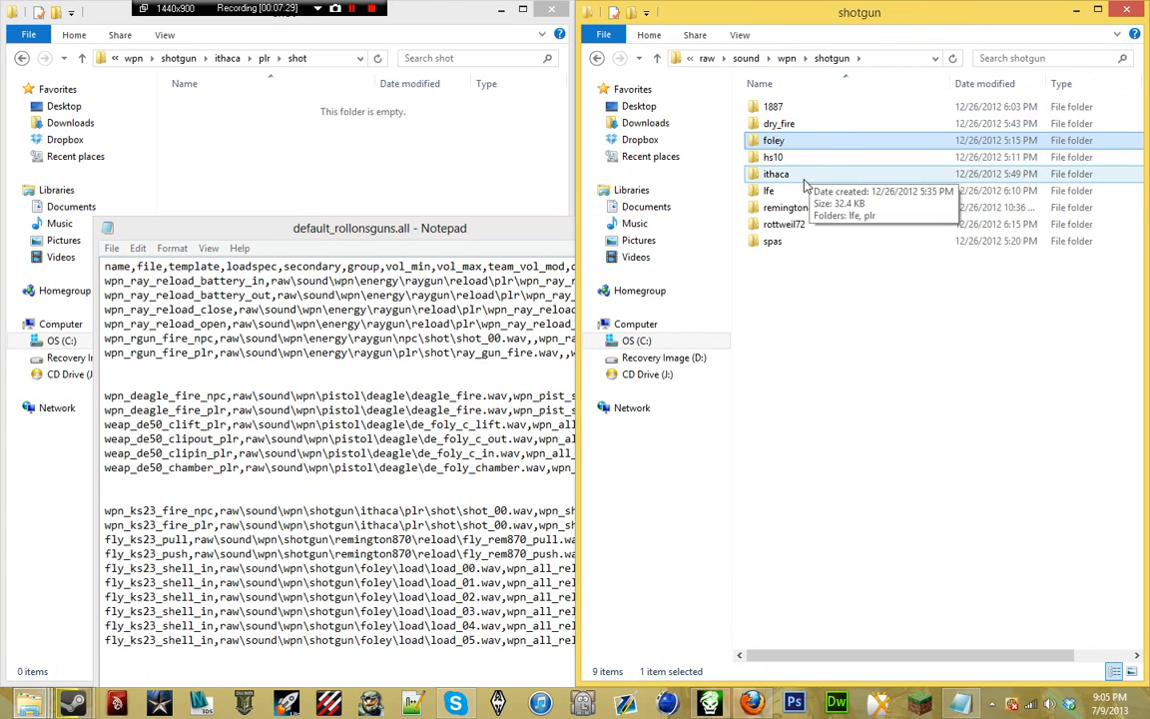
double_click(788, 173)
double_click(796, 113)
double_click(774, 110)
click(791, 107)
right_click(795, 106)
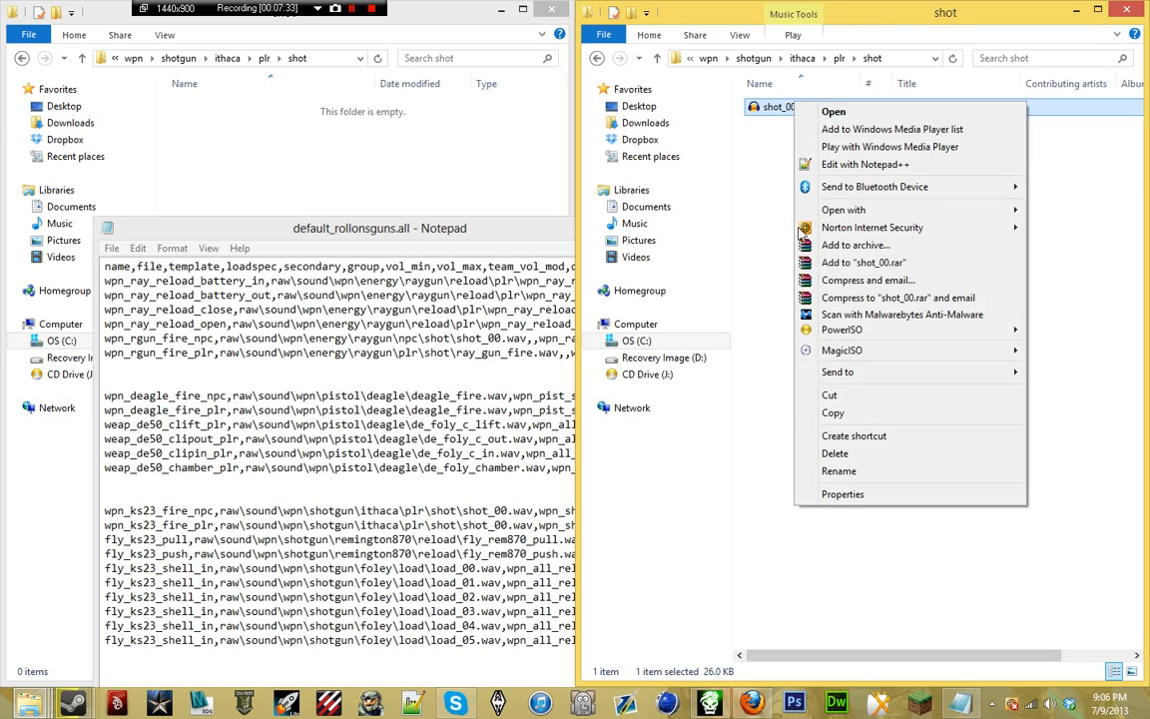
click(832, 412)
click(484, 250)
key(super+Right)
right_click(306, 253)
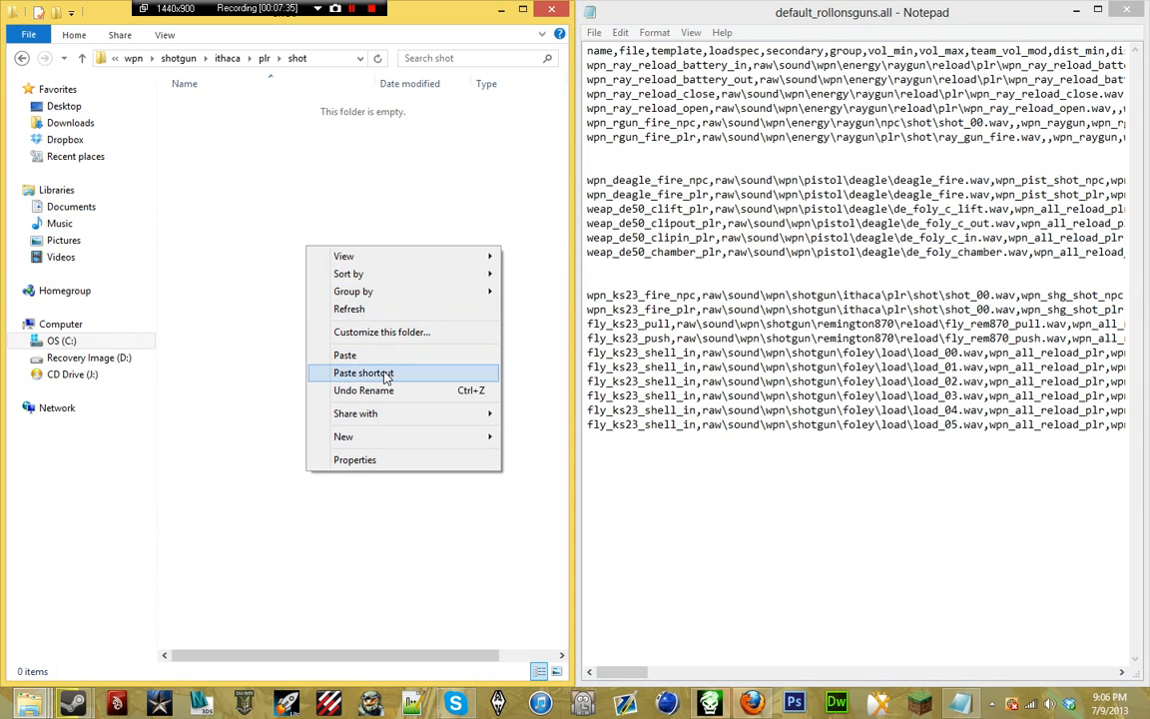
click(327, 319)
- Go back to the mod's wpn\shotgun folder and review its foley, ithaca and remington870 folders
click(135, 58)
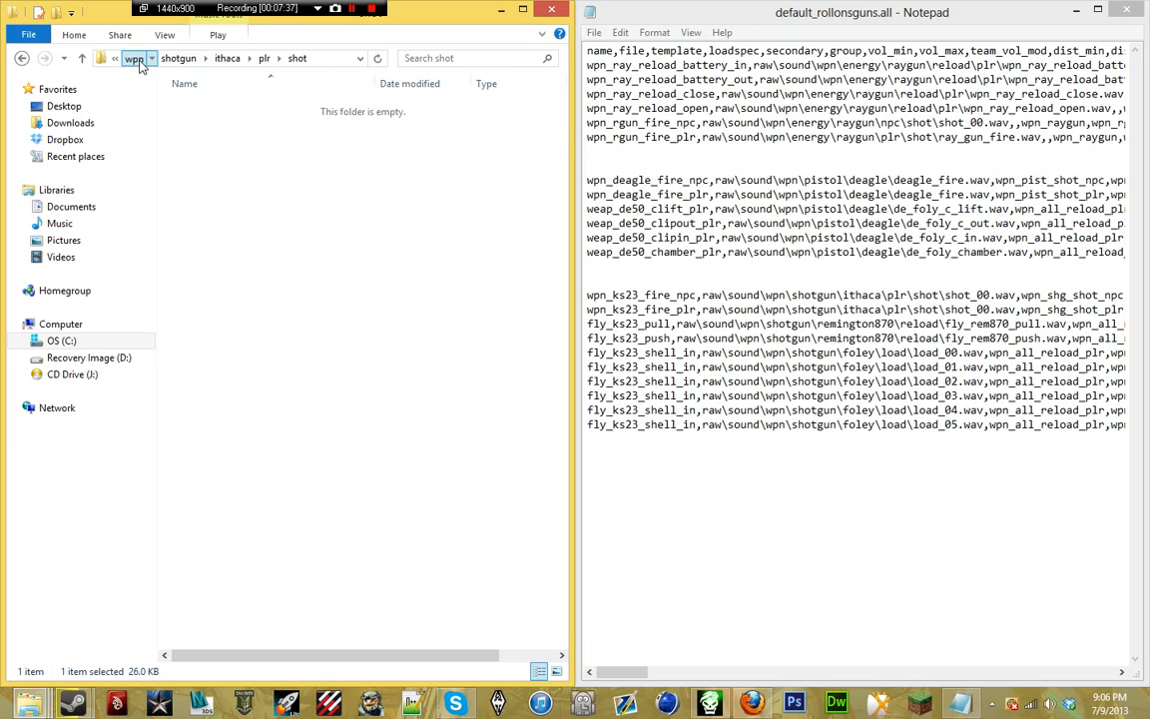
double_click(218, 142)
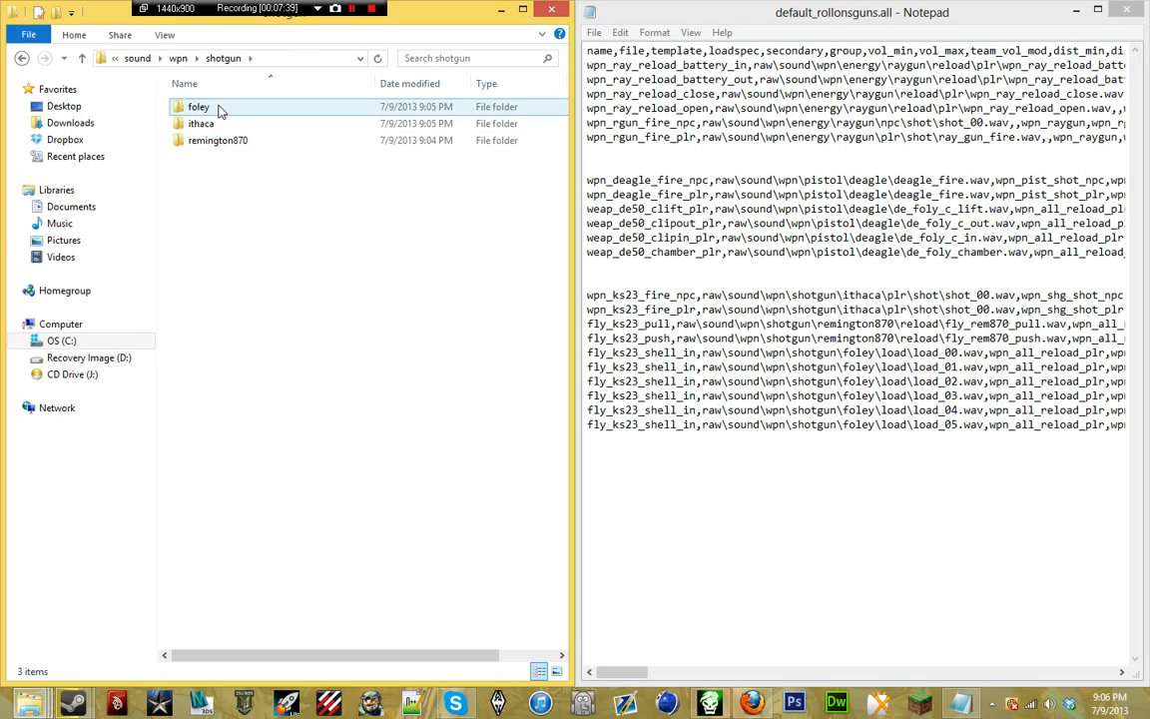
click(219, 109)
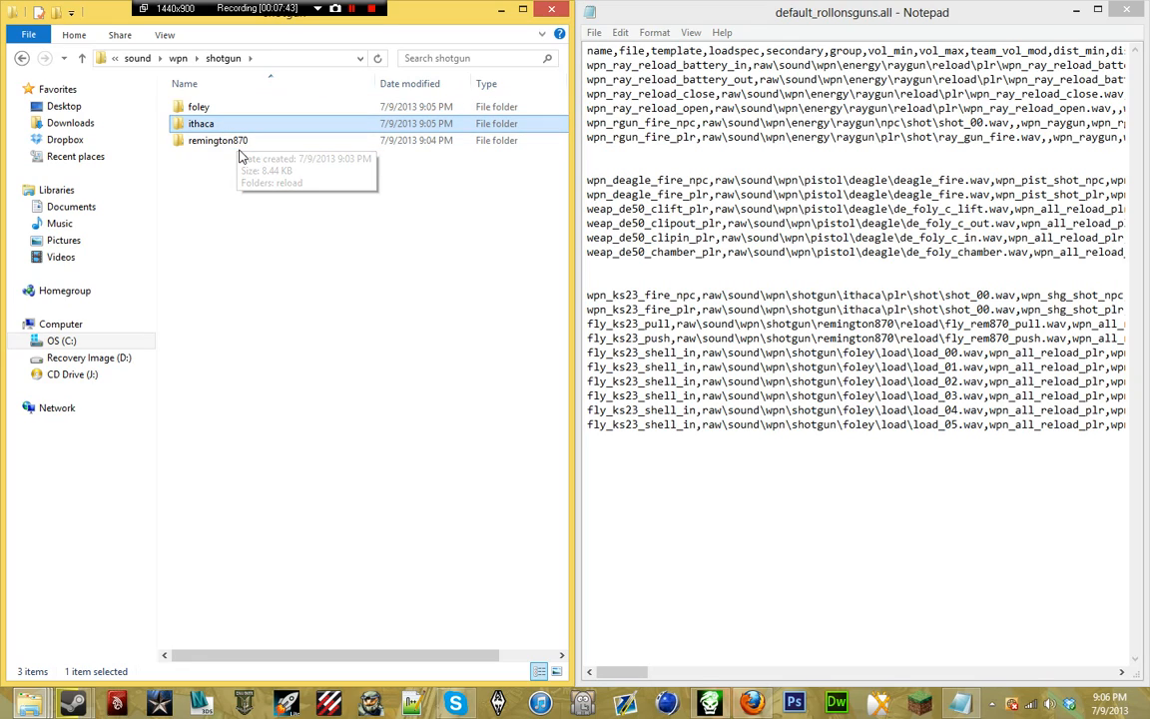
click(235, 148)
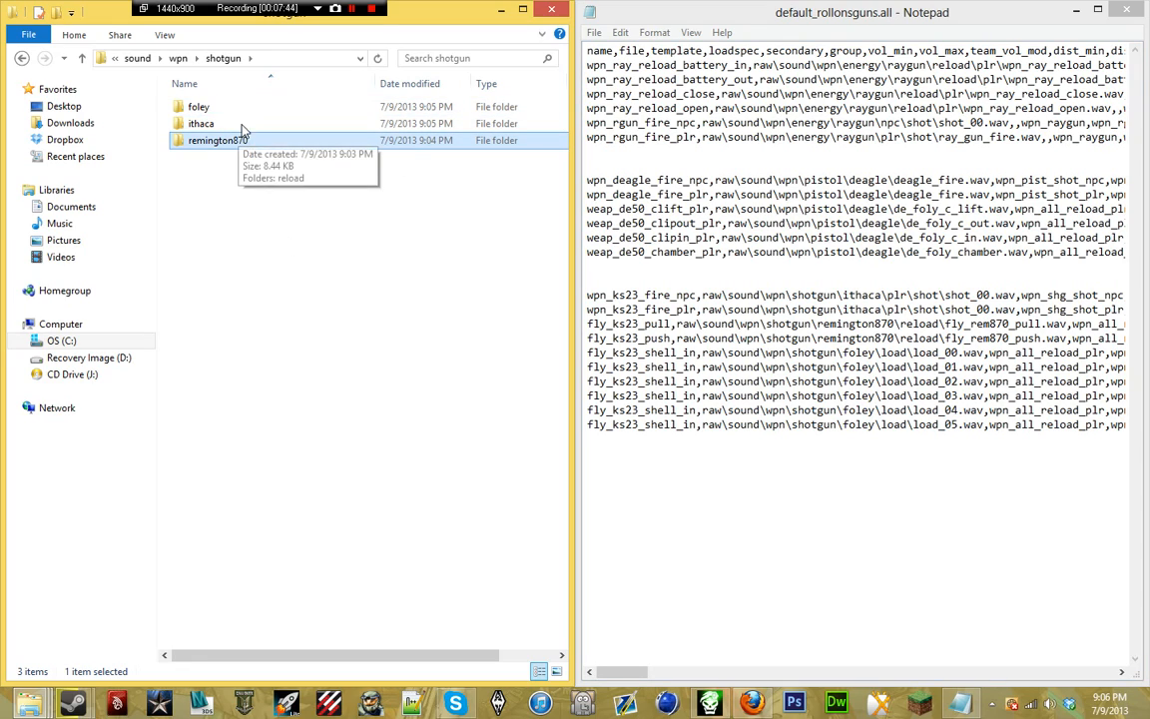
- Return to the mp_rollonsguns folder and close the default_rollonsguns.all CSV, saving its changes
click(137, 58)
click(187, 60)
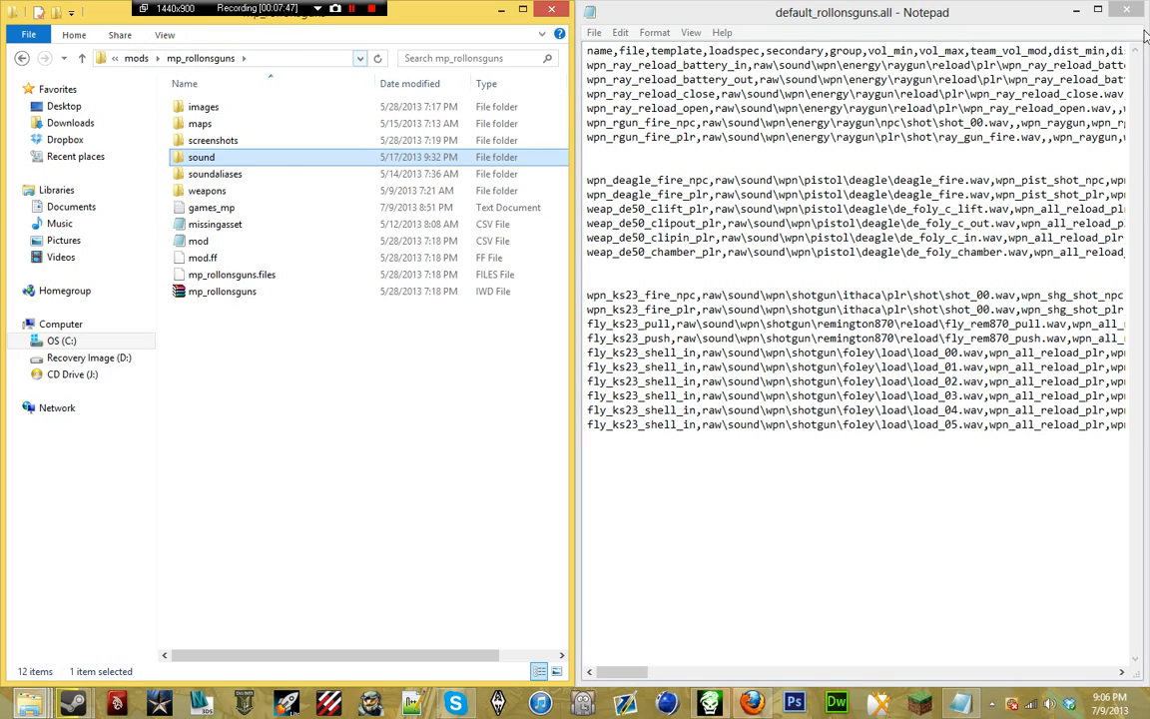
click(1126, 9)
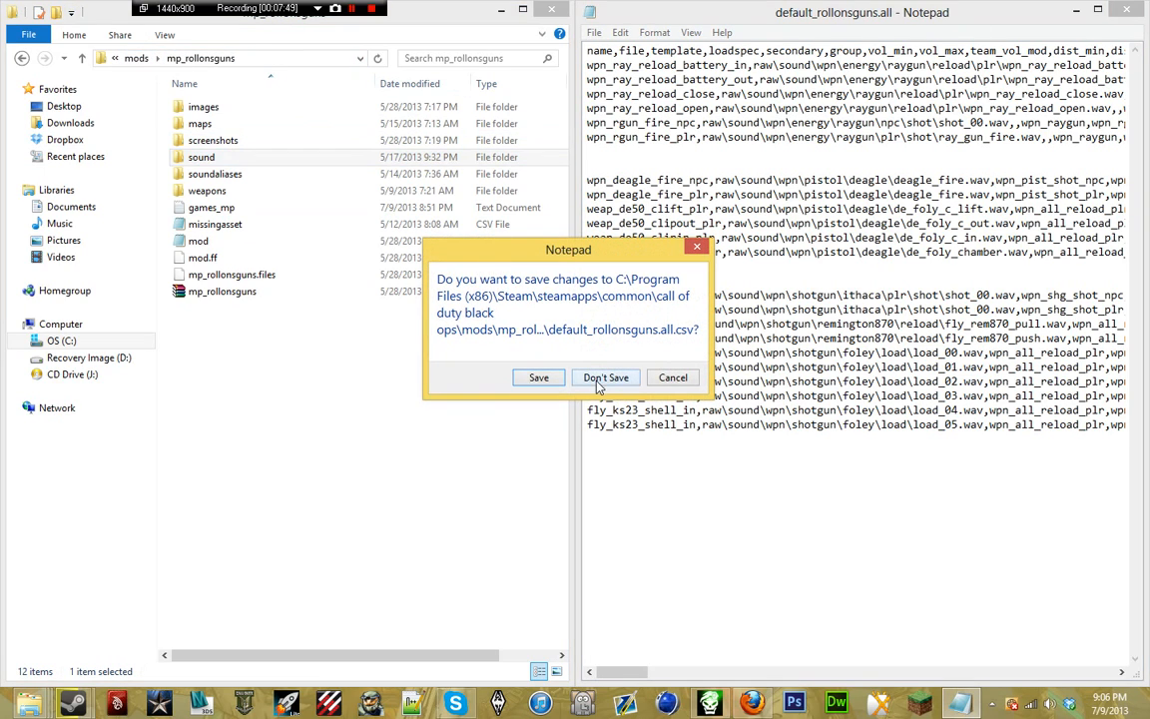
click(539, 377)
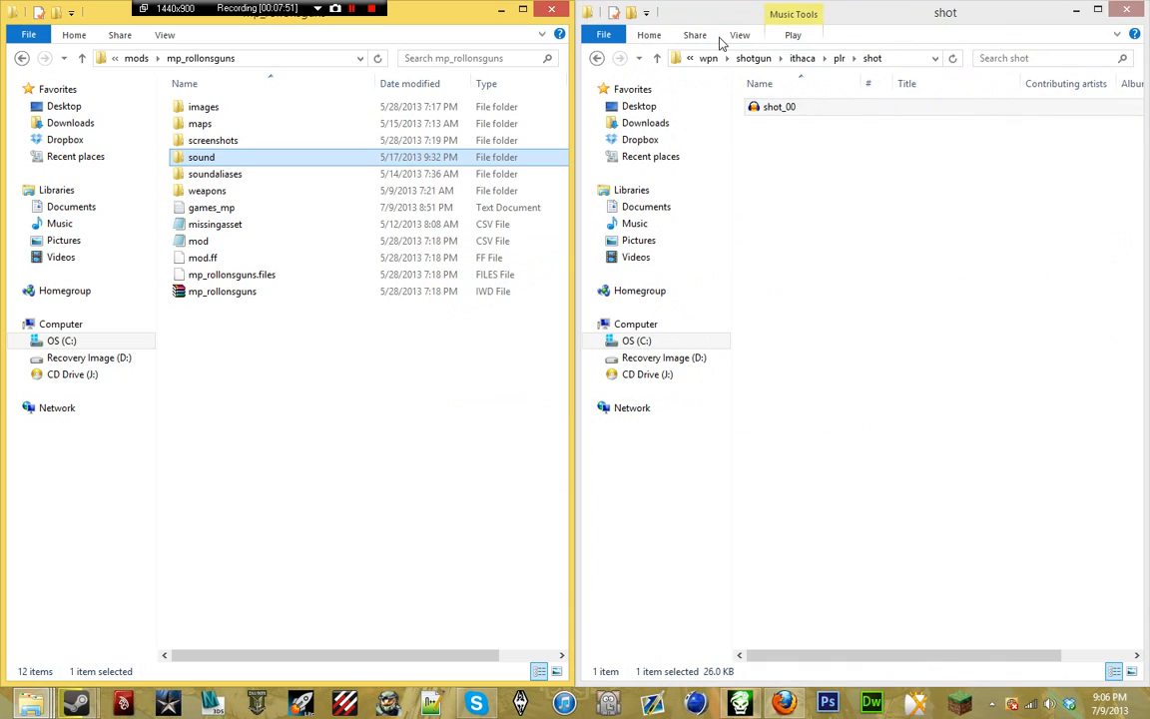
- Open the raw\images folder and search it for ks23
click(709, 60)
click(798, 60)
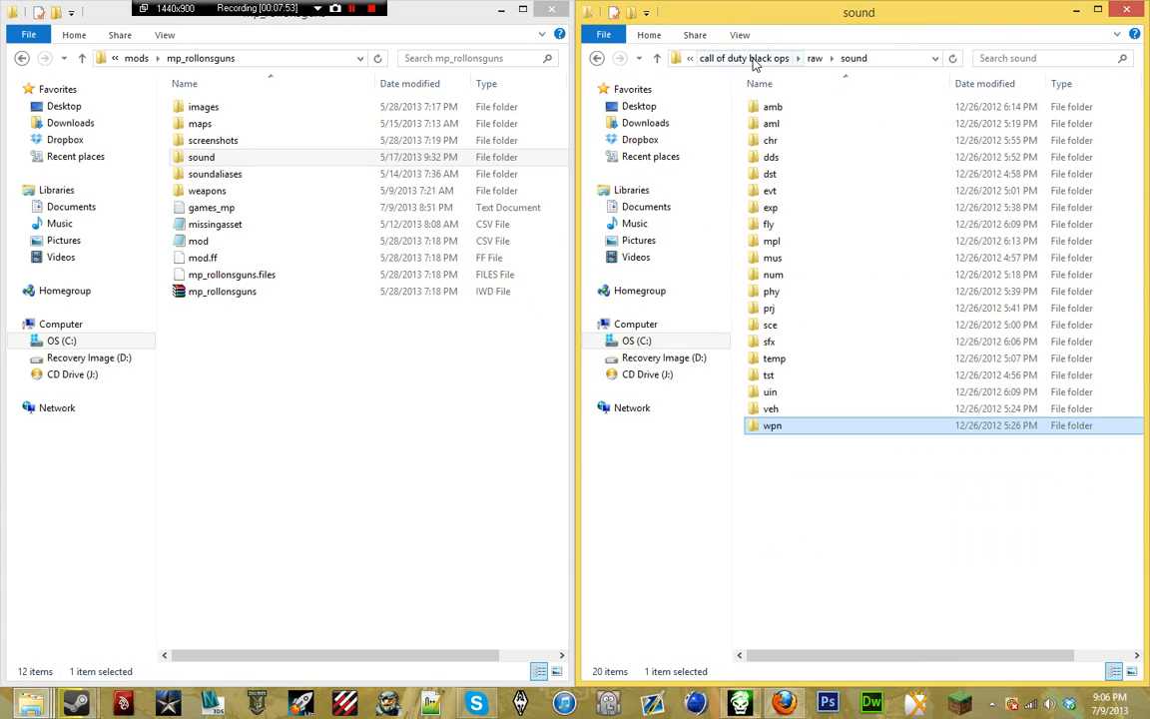
click(813, 59)
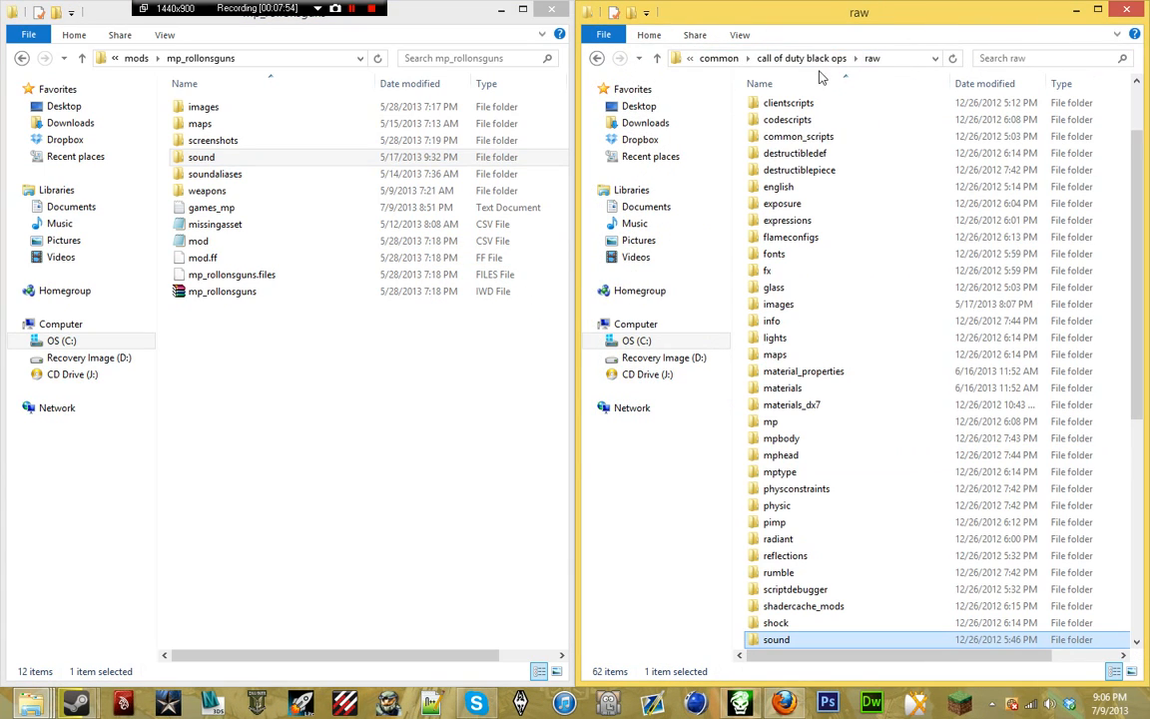
click(854, 309)
double_click(853, 312)
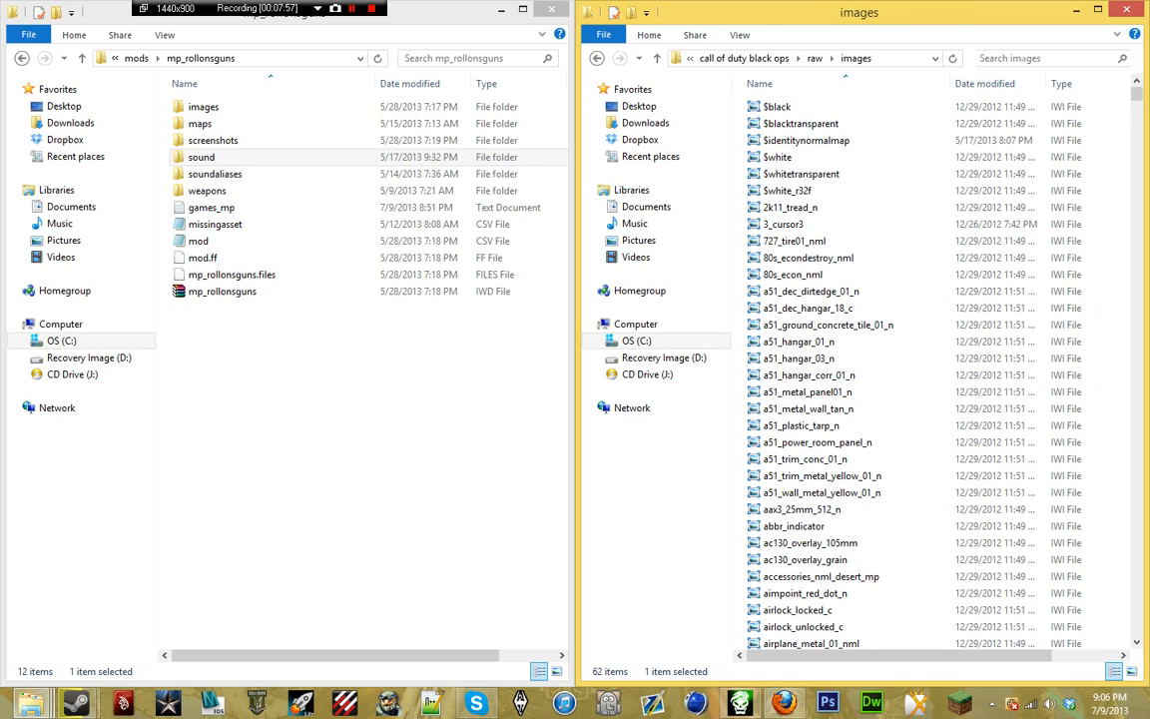
key(ctrl+e)
text(ks23)
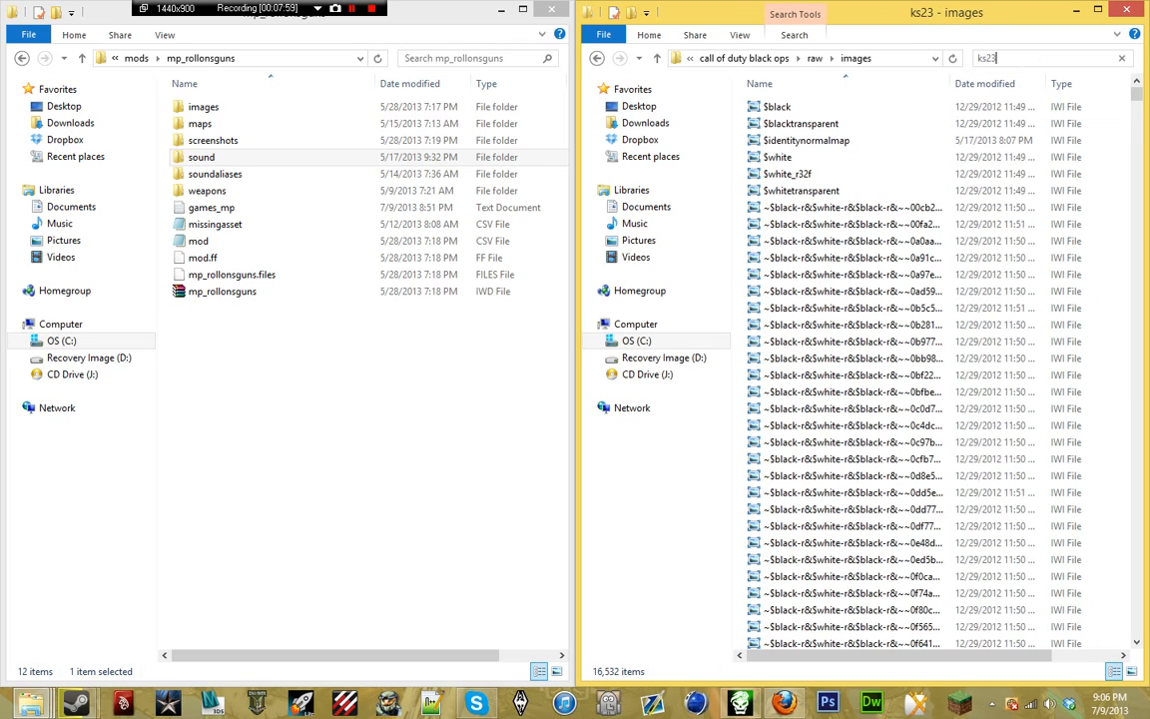
- Copy all the ks23 image files found in raw into the mod's images folder
drag(815, 323, 763, 82)
right_click(904, 92)
click(940, 366)
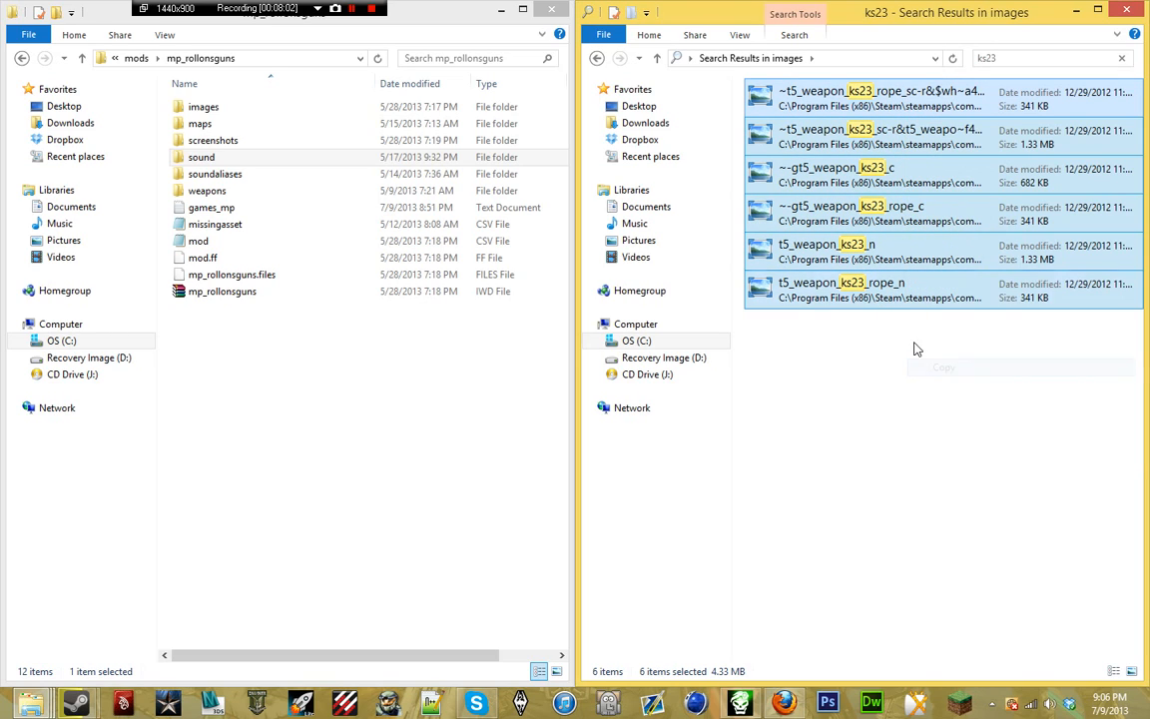
click(267, 112)
right_click(267, 114)
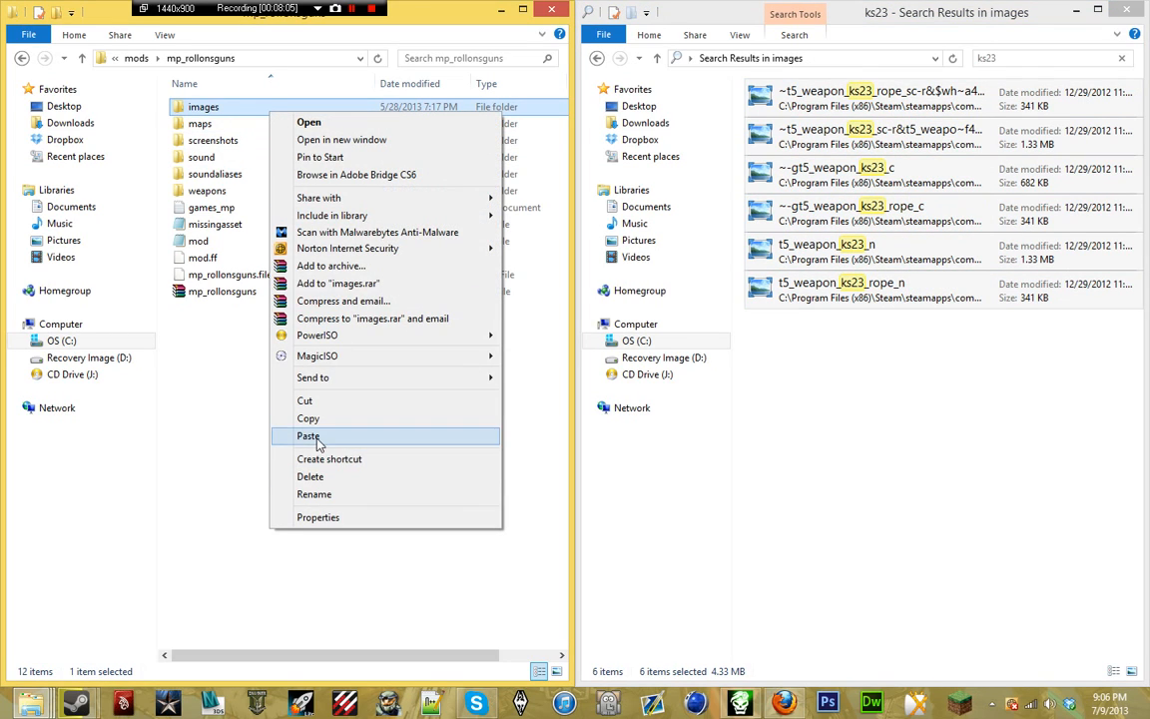
click(331, 393)
click(335, 393)
- Close the raw images search window, switch to the Black Ops Launcher and choose mp_rollonsguns as the mod
click(1126, 9)
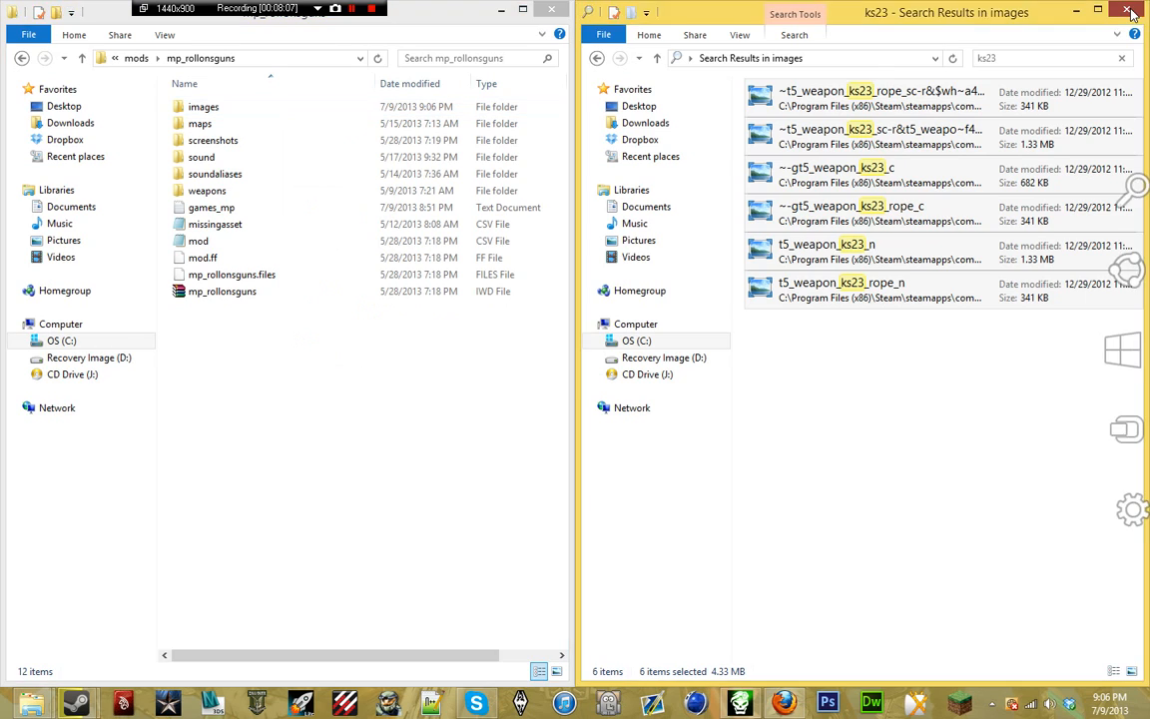
click(741, 704)
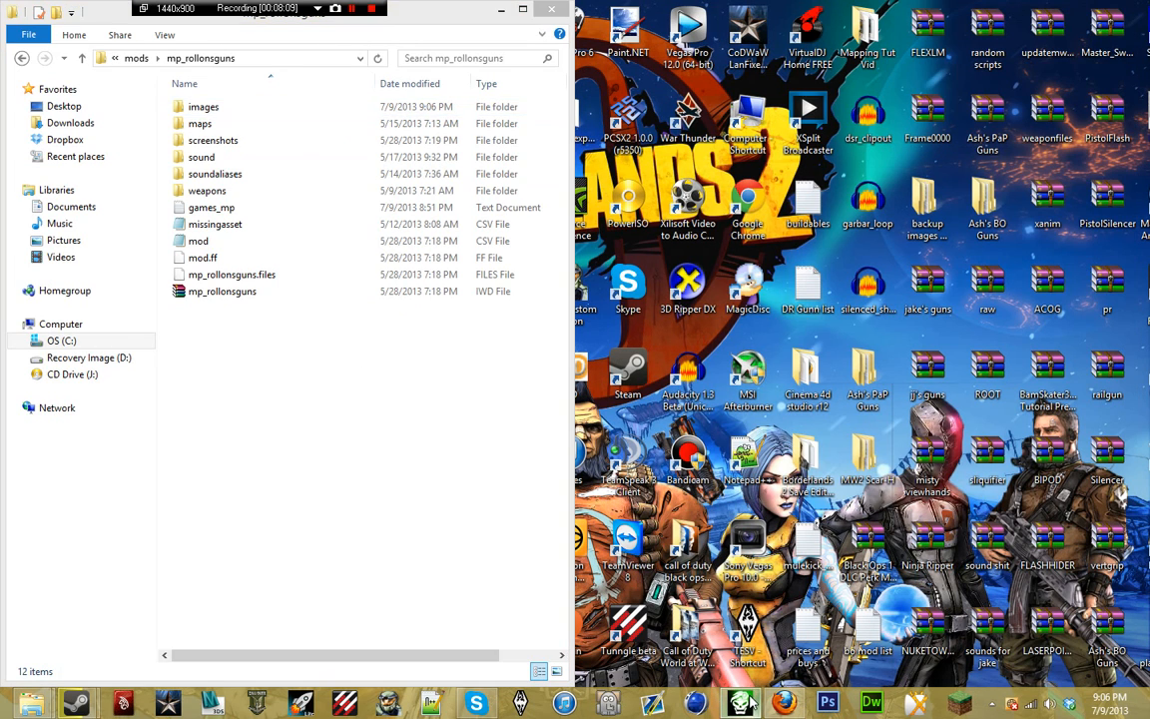
drag(420, 34, 448, 86)
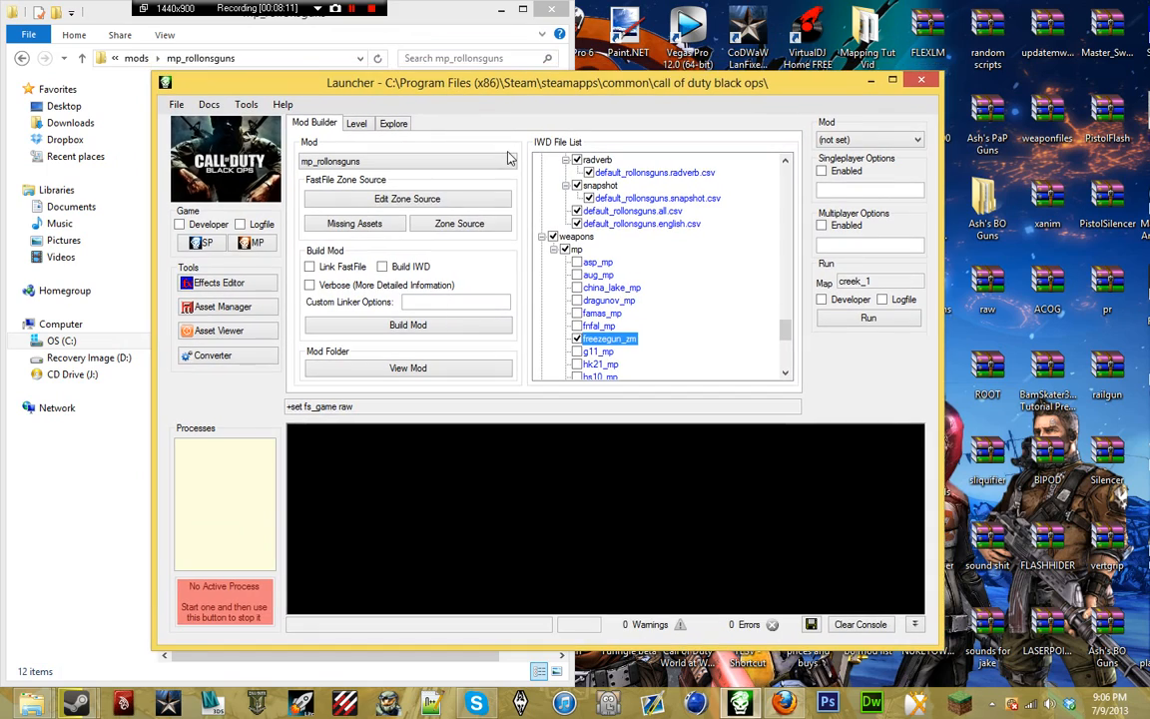
click(359, 168)
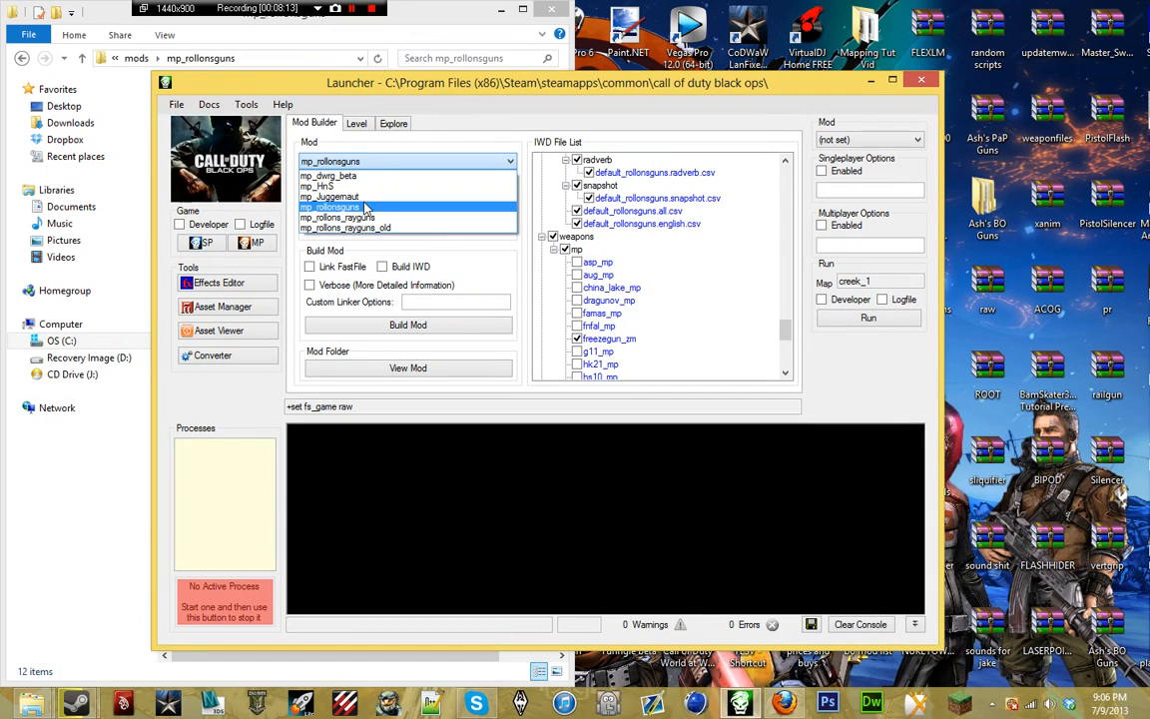
click(365, 204)
- Reselect the whole images folder in the IWD file list and review the ticked sound, soundaliases and weapons files
click(554, 160)
click(554, 160)
drag(787, 177, 783, 251)
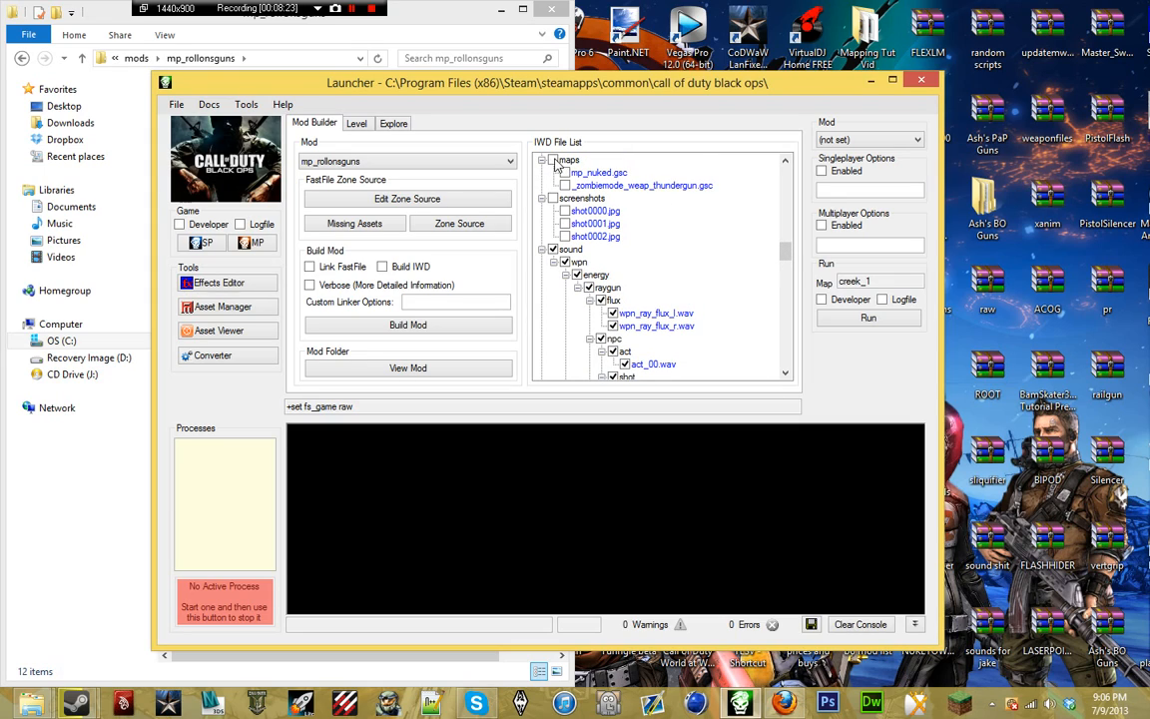
drag(784, 251, 796, 352)
click(578, 250)
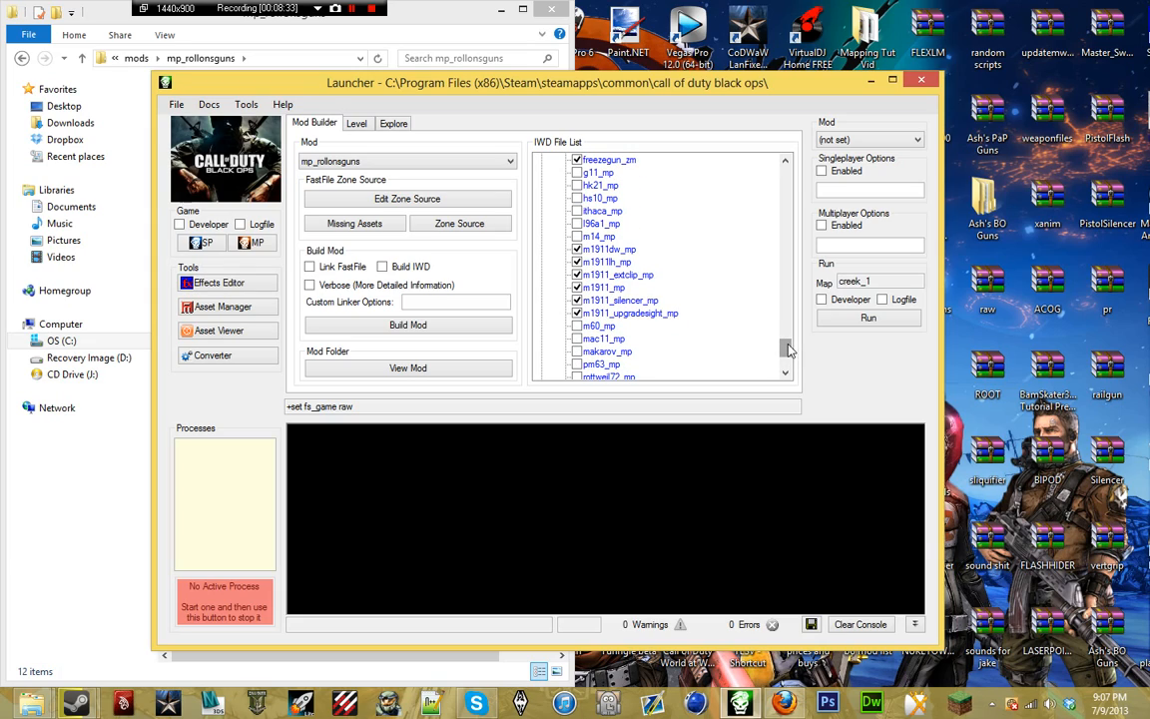
drag(784, 349, 785, 340)
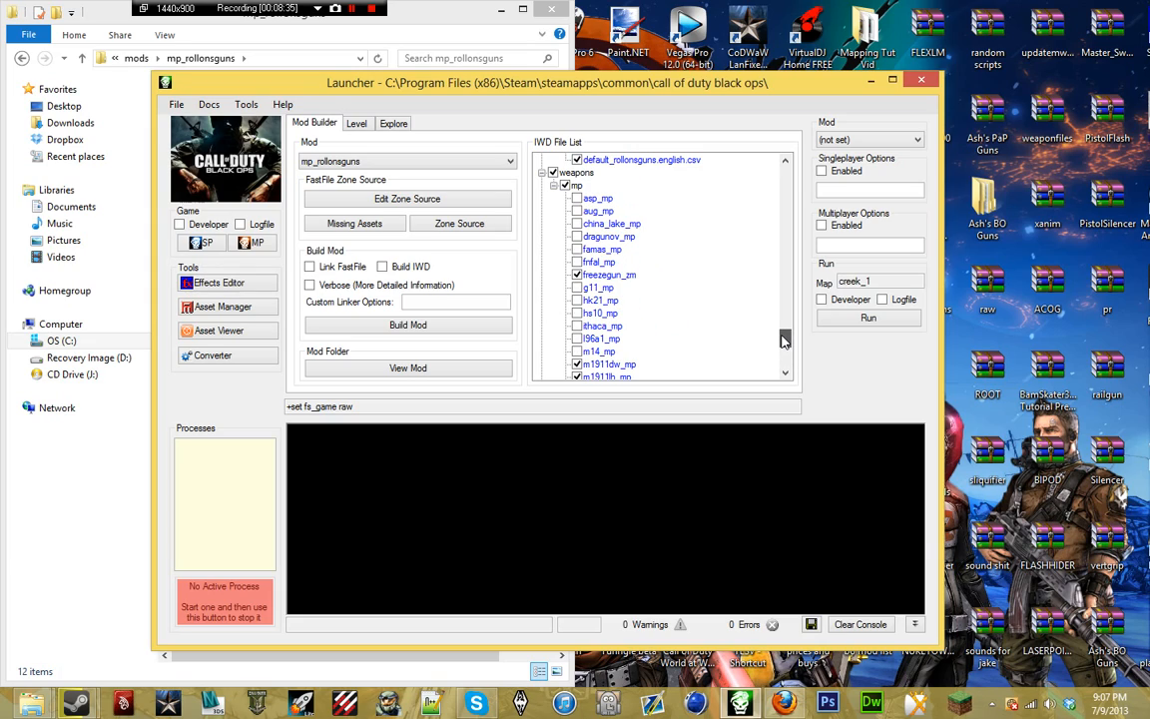
scroll(714, 317, down, 5)
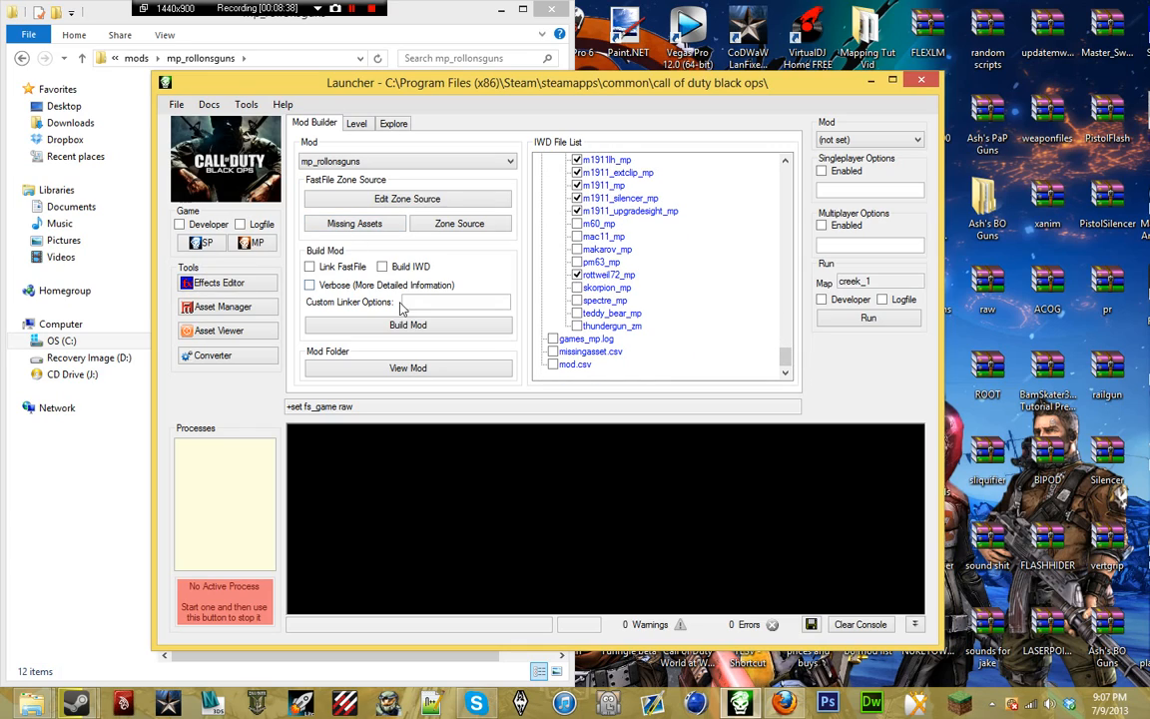
- Open the mod's zone source and add the line weapon,mp\rottweil72_mp below the m1911_mp entry
click(444, 224)
drag(416, 228, 2, 90)
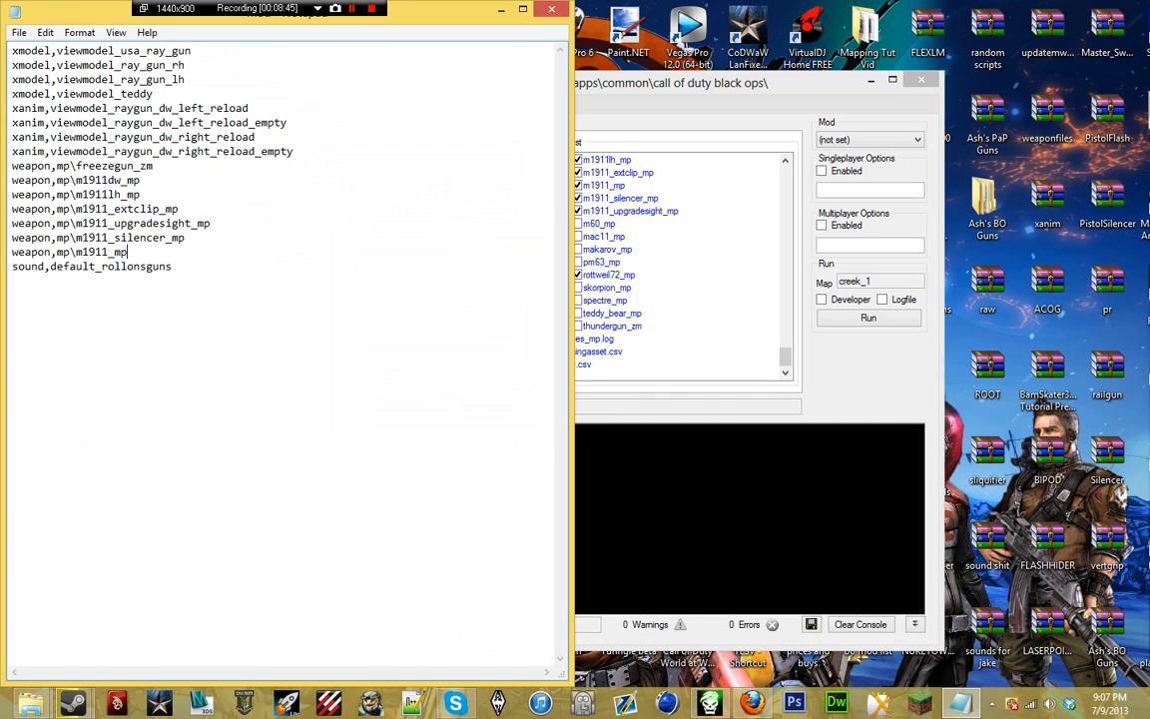
key(Return)
text(weapon,mp\rottweil72_mp)
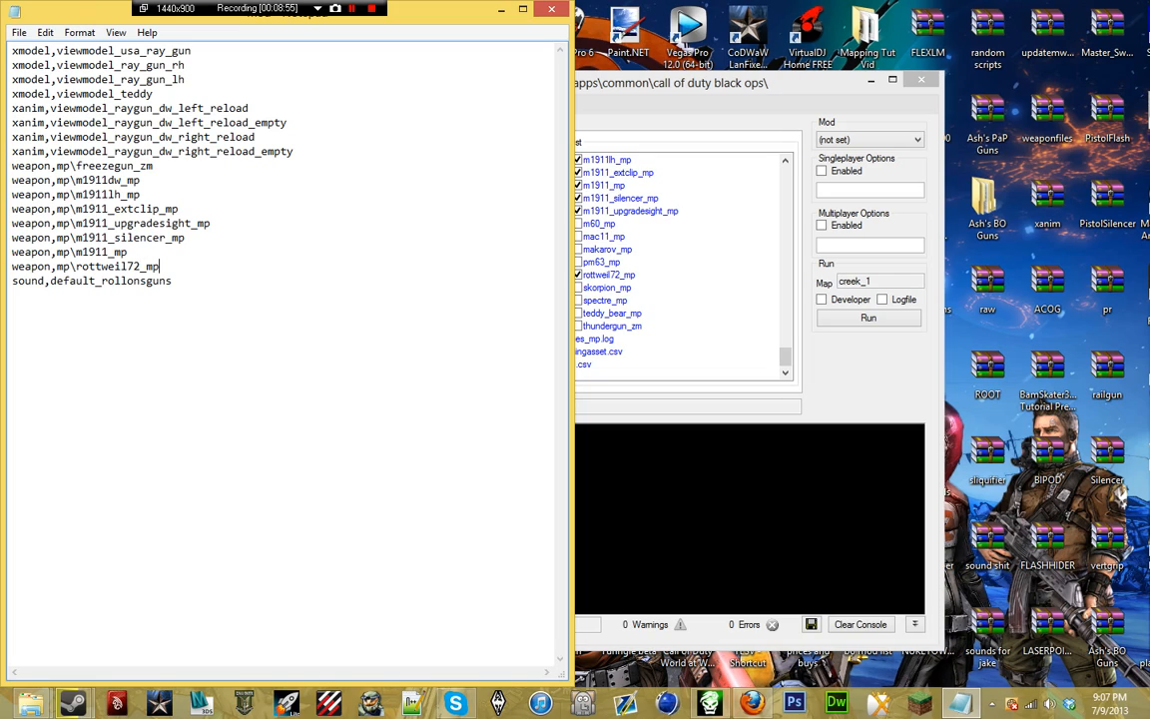
key(Return)
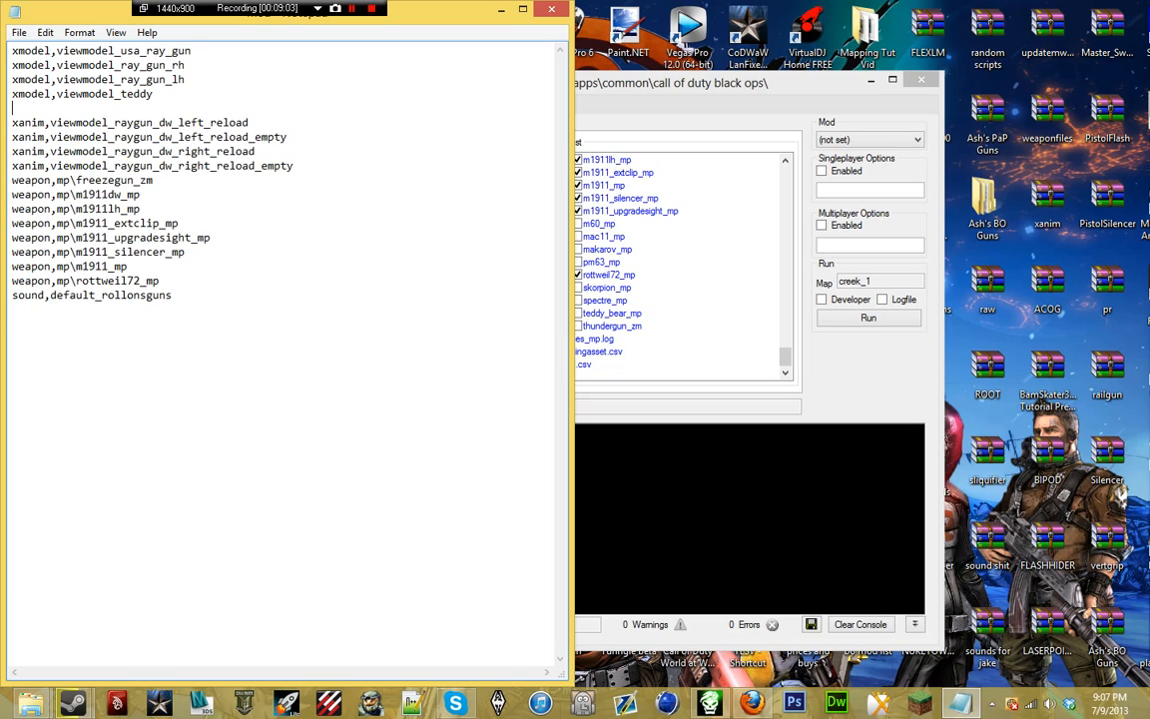
key(BackSpace)
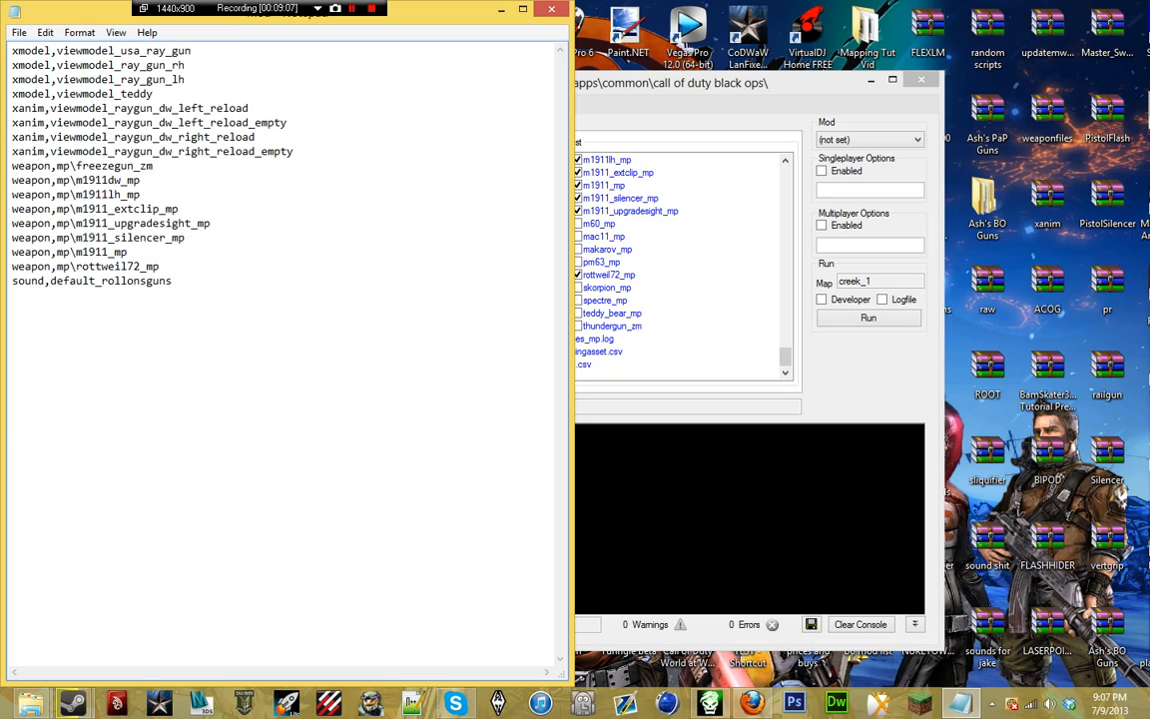
- Compare the zone source's sound,default_rollonsguns entry with the soundaliases files in the Launcher's IWD file list
drag(17, 281, 171, 281)
click(45, 280)
click(743, 184)
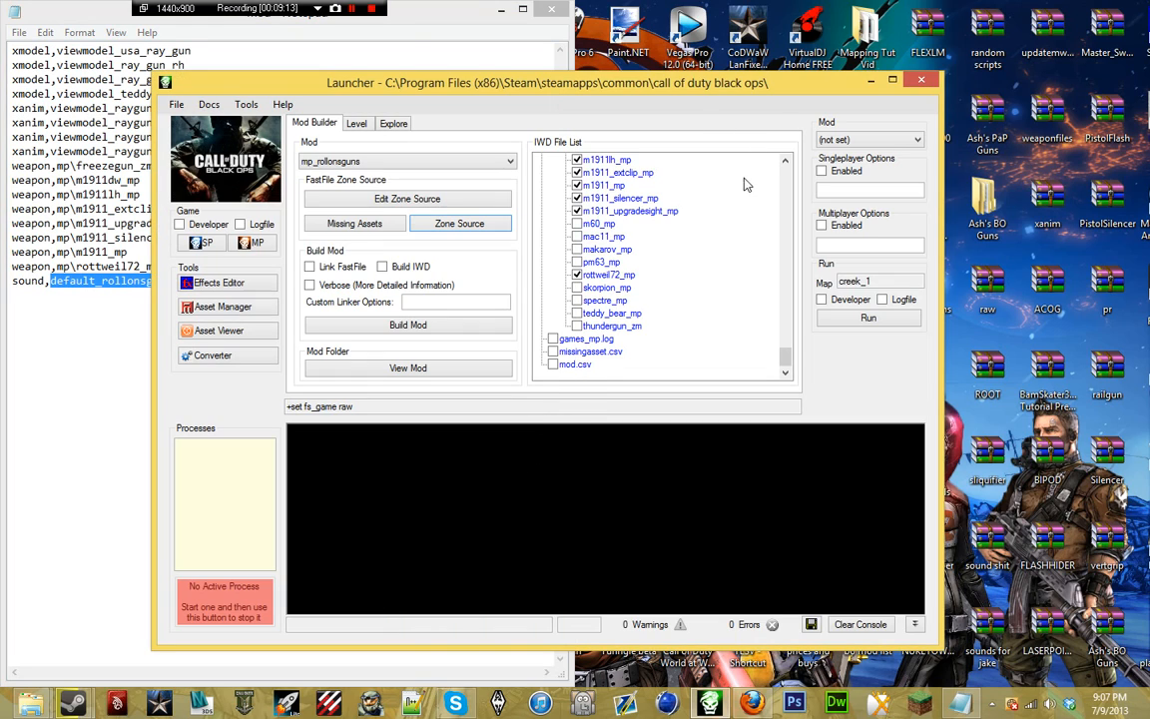
scroll(734, 289, up, 12)
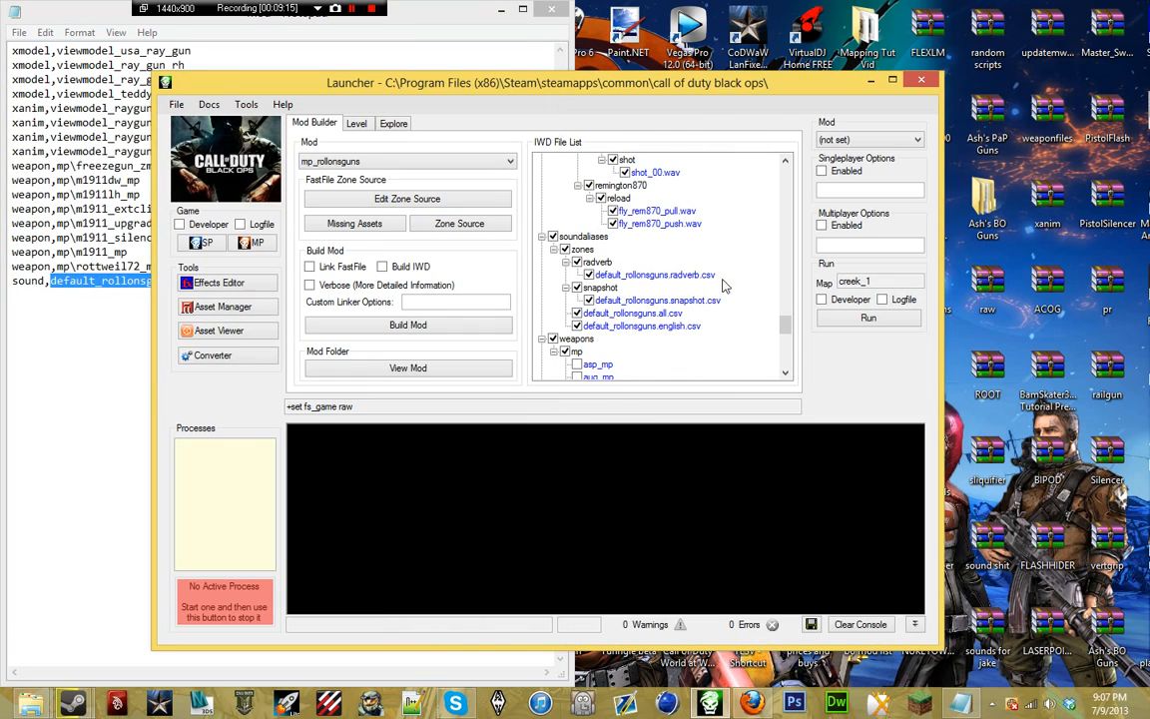
click(429, 19)
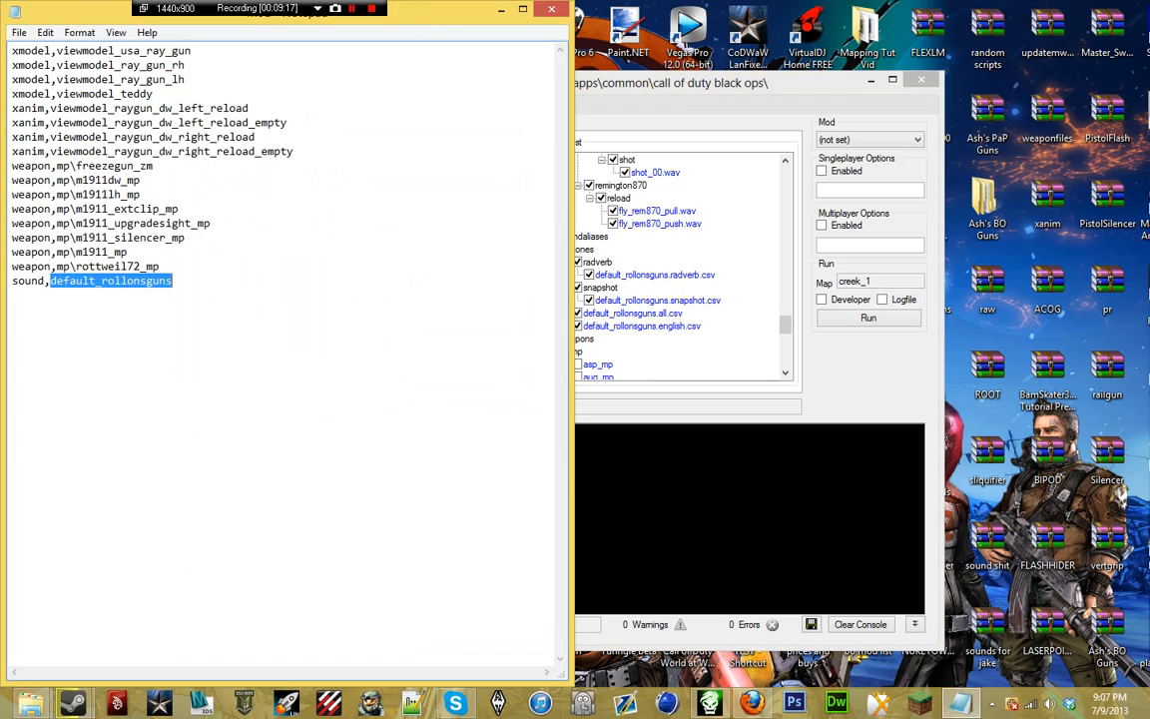
- Save the edited zone source file and close it
click(16, 33)
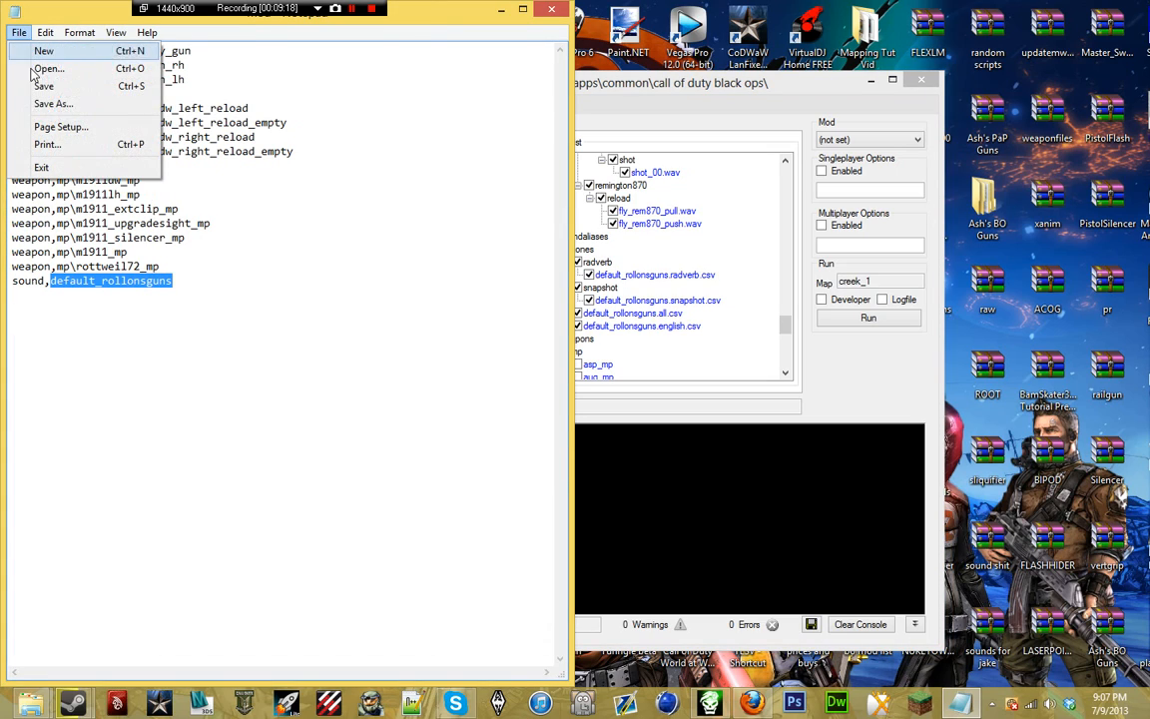
click(52, 89)
click(502, 10)
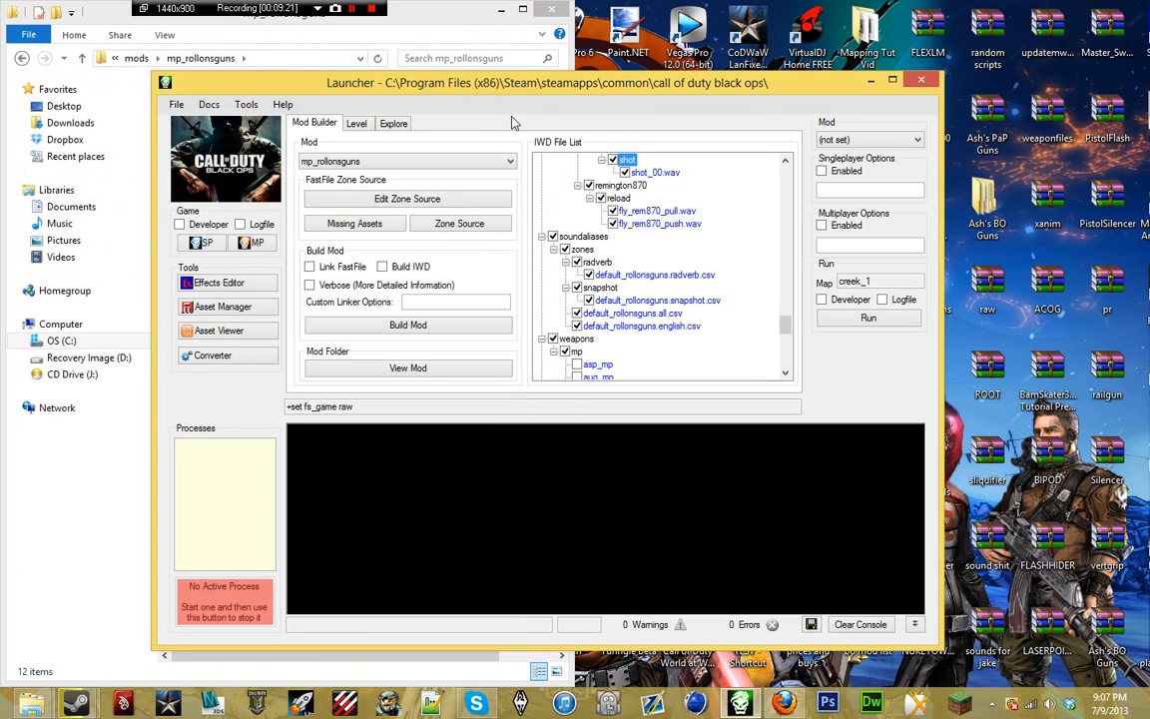
- Build the mp_rollonsguns mod with Link FastFile and Build IWD enabled
click(351, 272)
click(420, 271)
click(432, 325)
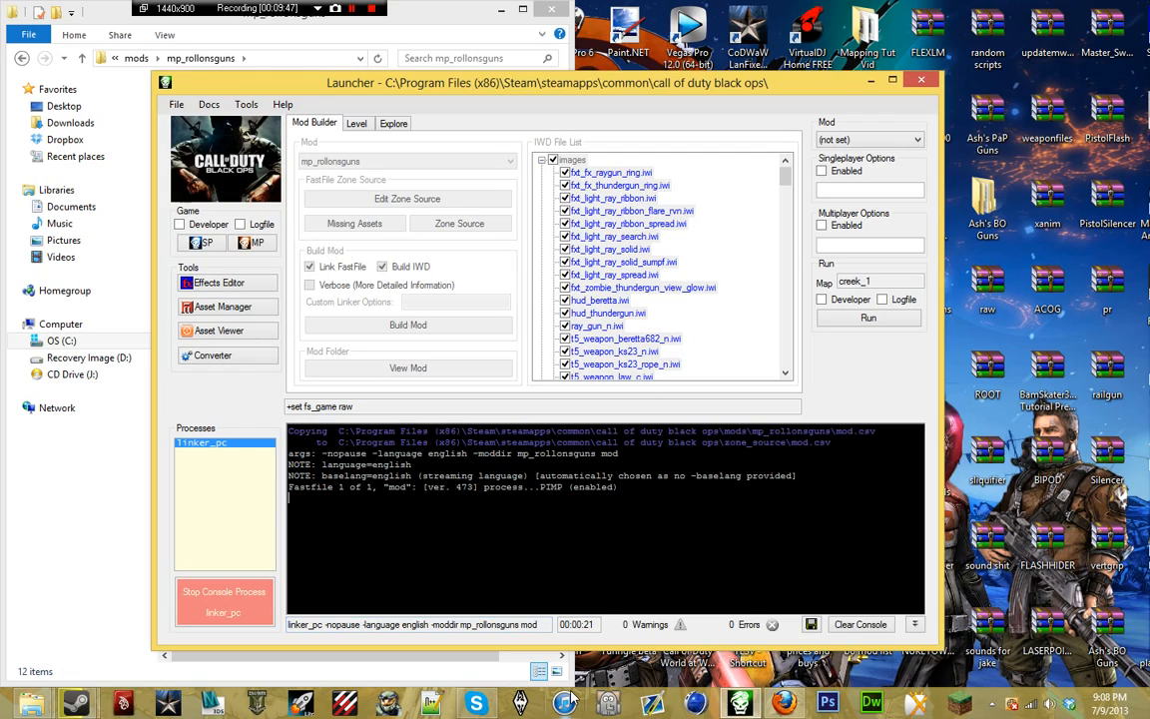
- Look into the mod's maps folder and open the default_rollonsguns.all CSV from soundaliases\zones
click(396, 20)
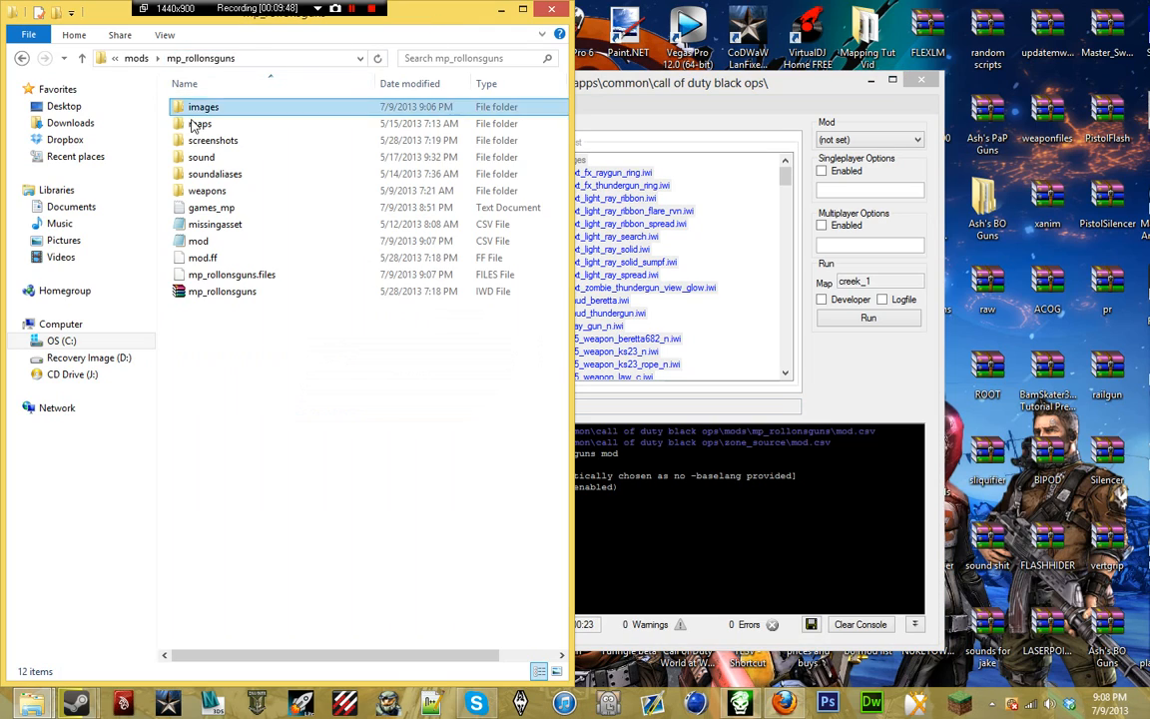
double_click(228, 124)
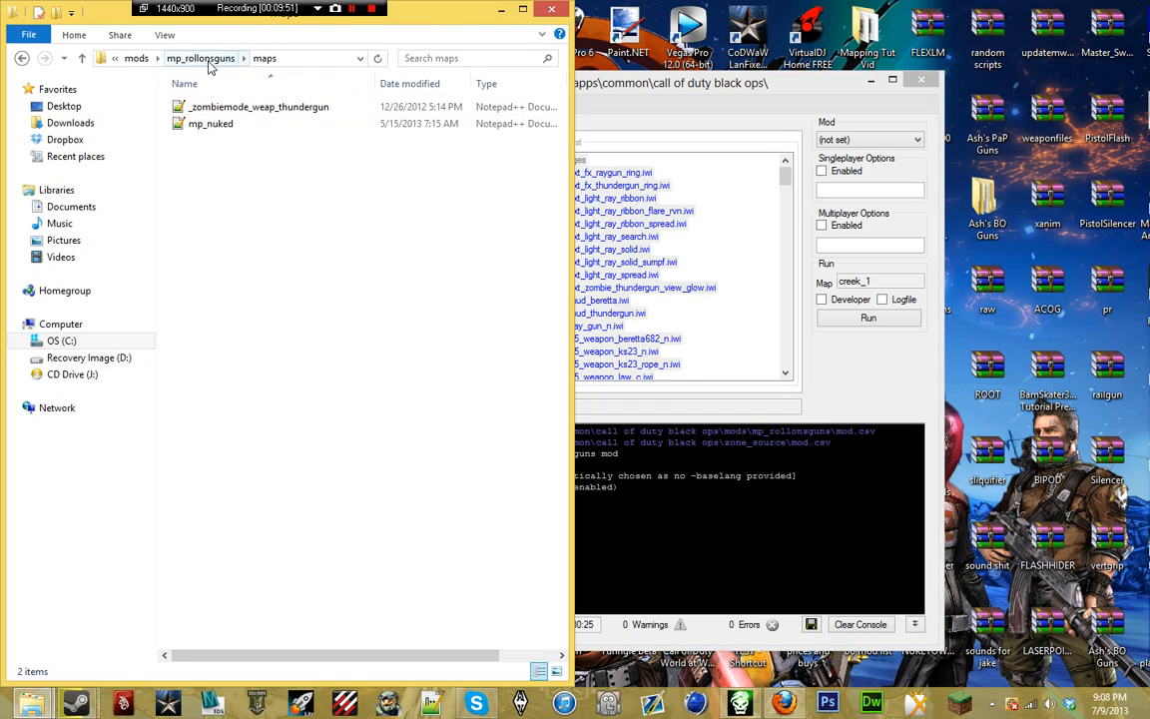
click(205, 59)
double_click(285, 176)
double_click(258, 105)
double_click(353, 147)
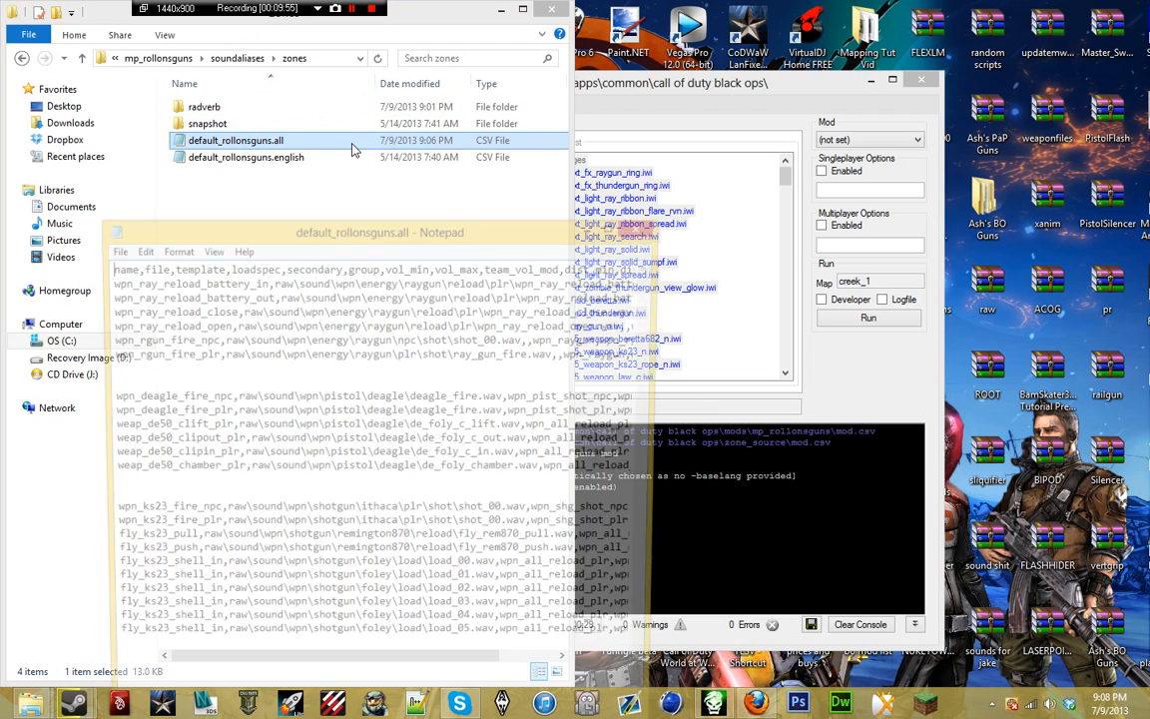
- Check which text encoding the default_rollonsguns.all file is offered when saving it under a new name
click(112, 247)
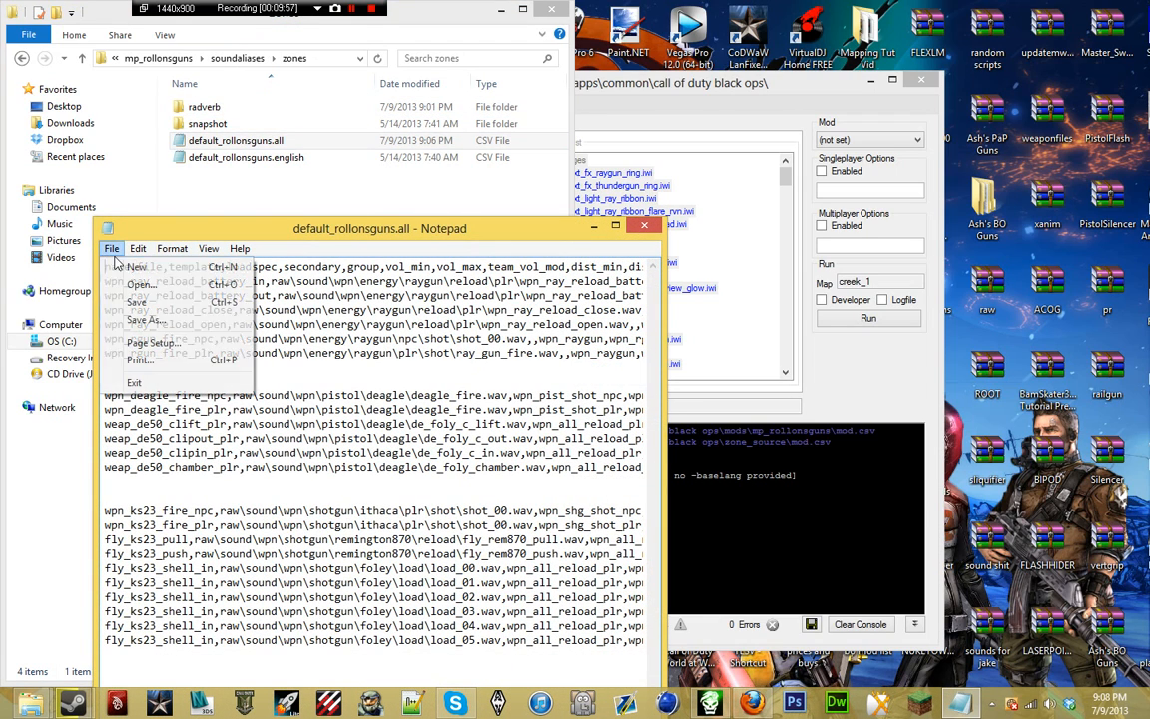
click(159, 318)
click(339, 641)
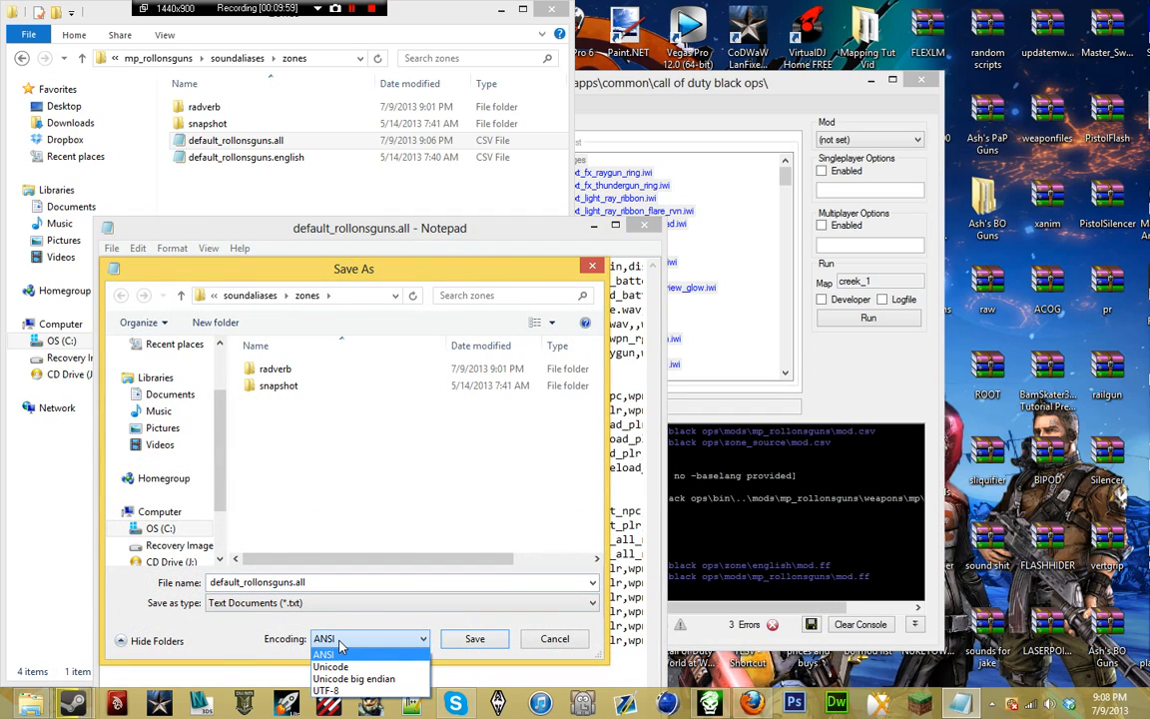
click(296, 639)
- Review the build output in the Launcher console and close the default_rollonsguns.all file without saving a copy
click(784, 539)
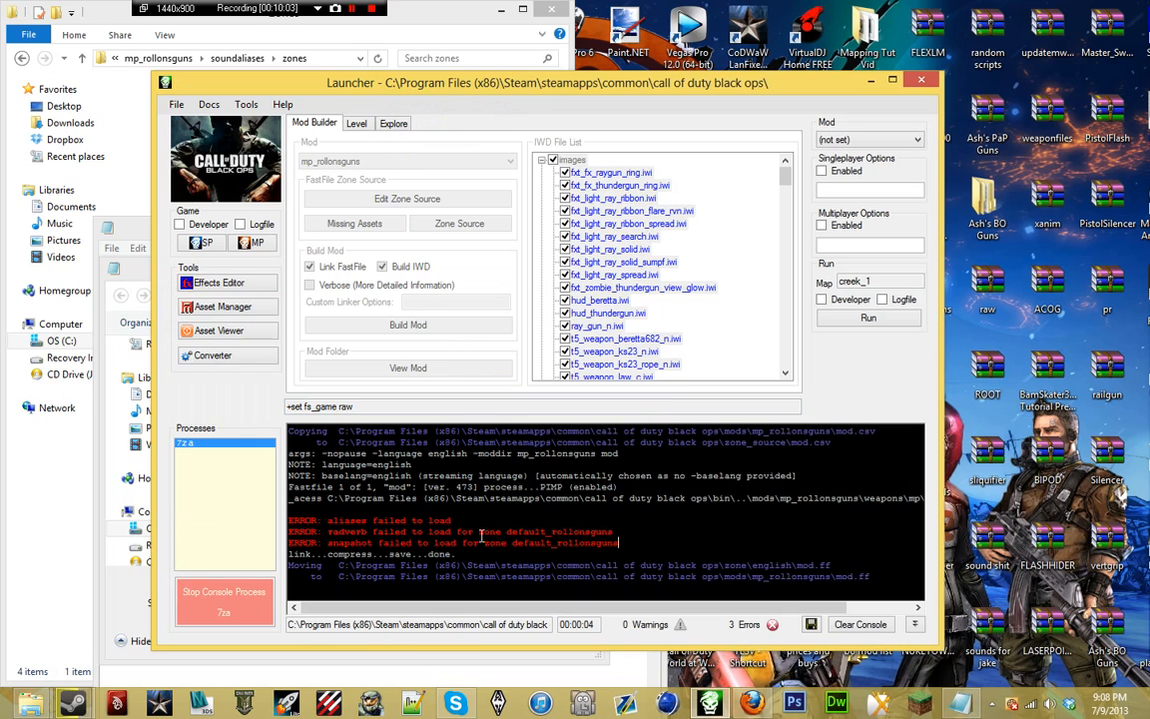
click(104, 551)
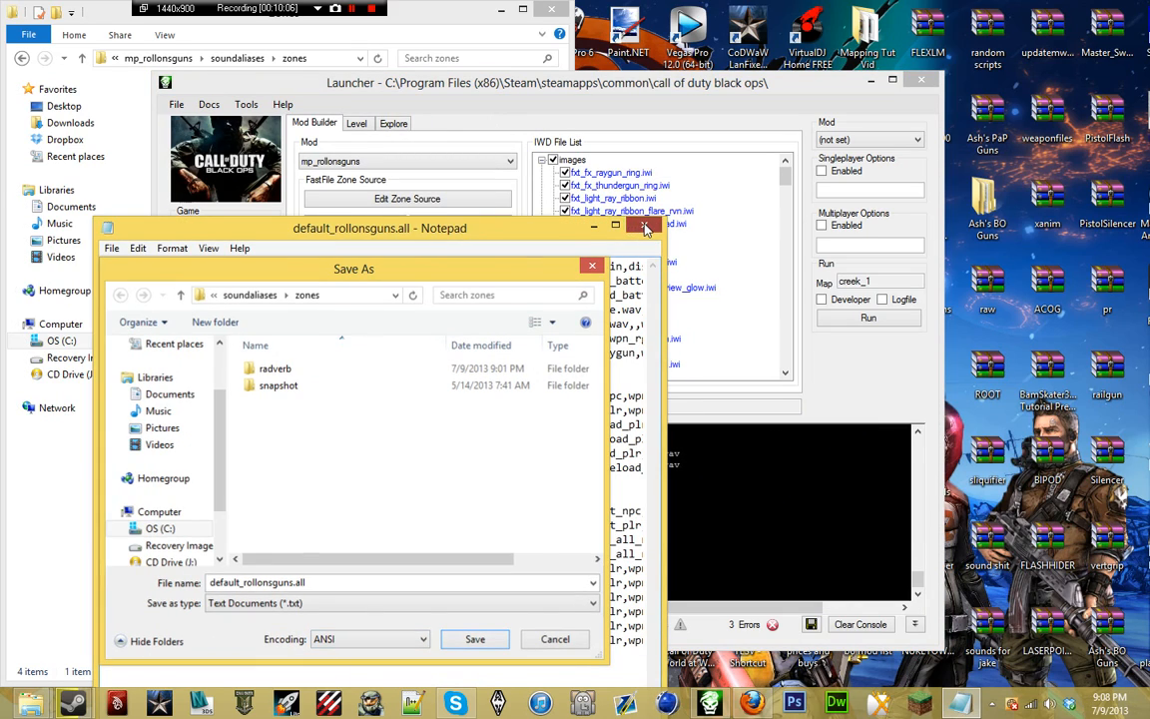
click(579, 205)
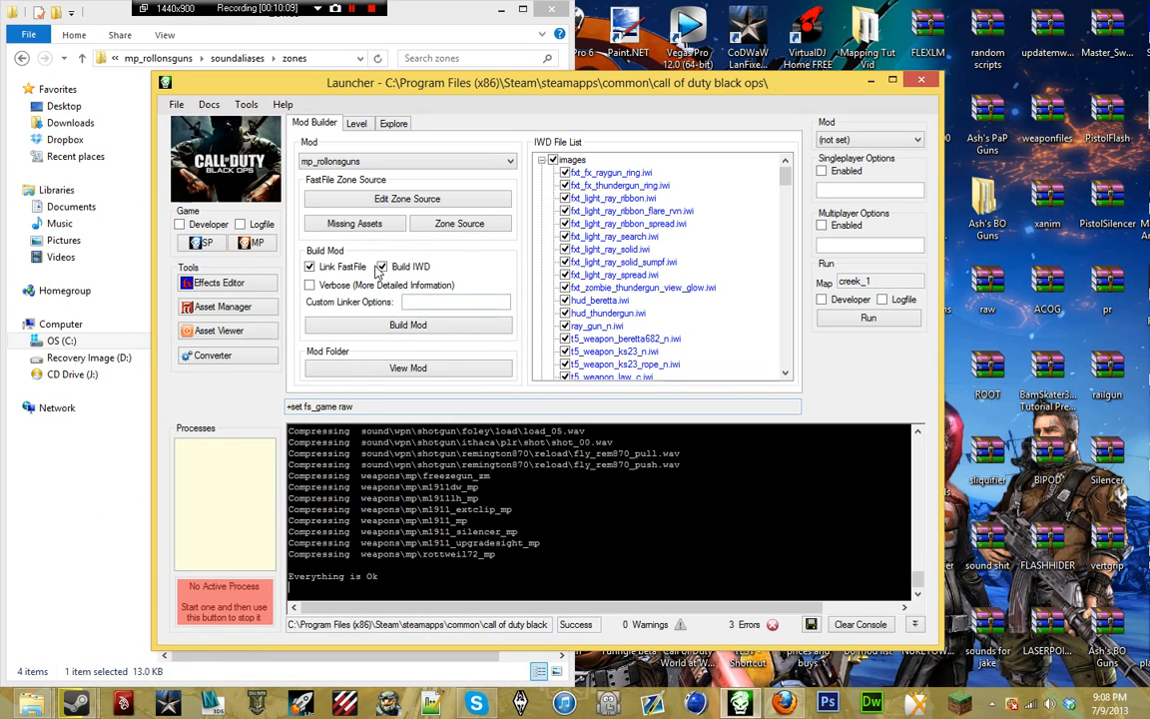
- Close the mod's folder window, start Black Ops multiplayer from the Launcher and load the mp_rollonsguns mod
click(553, 11)
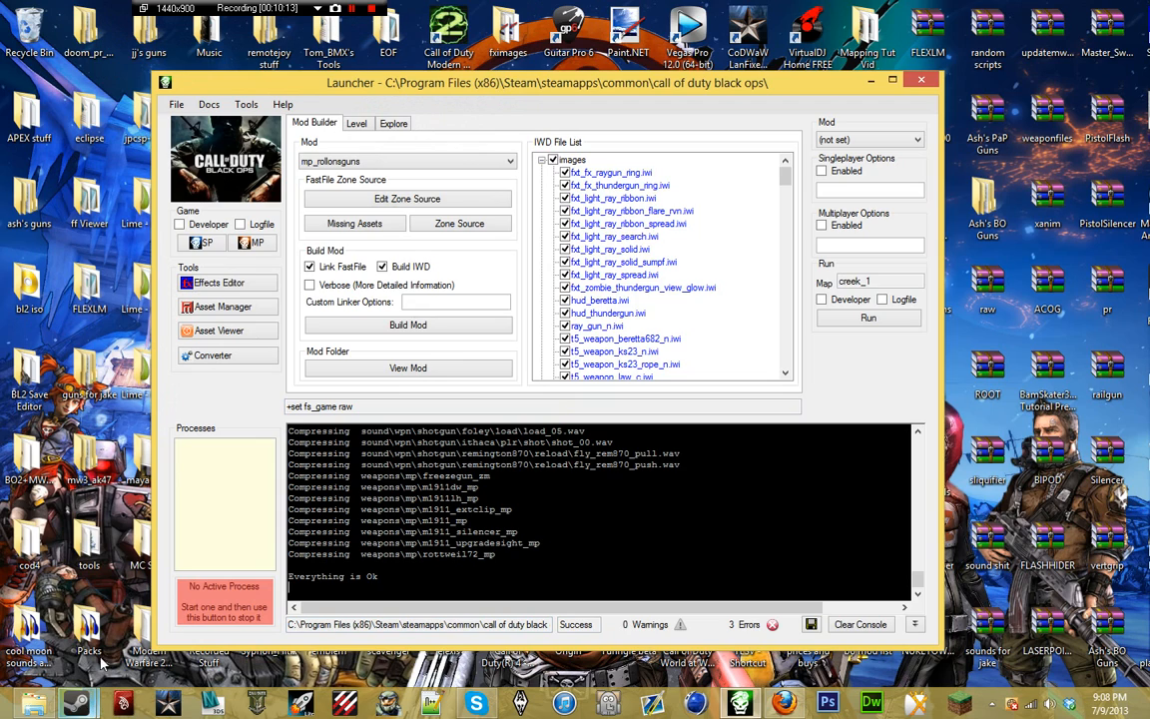
click(266, 243)
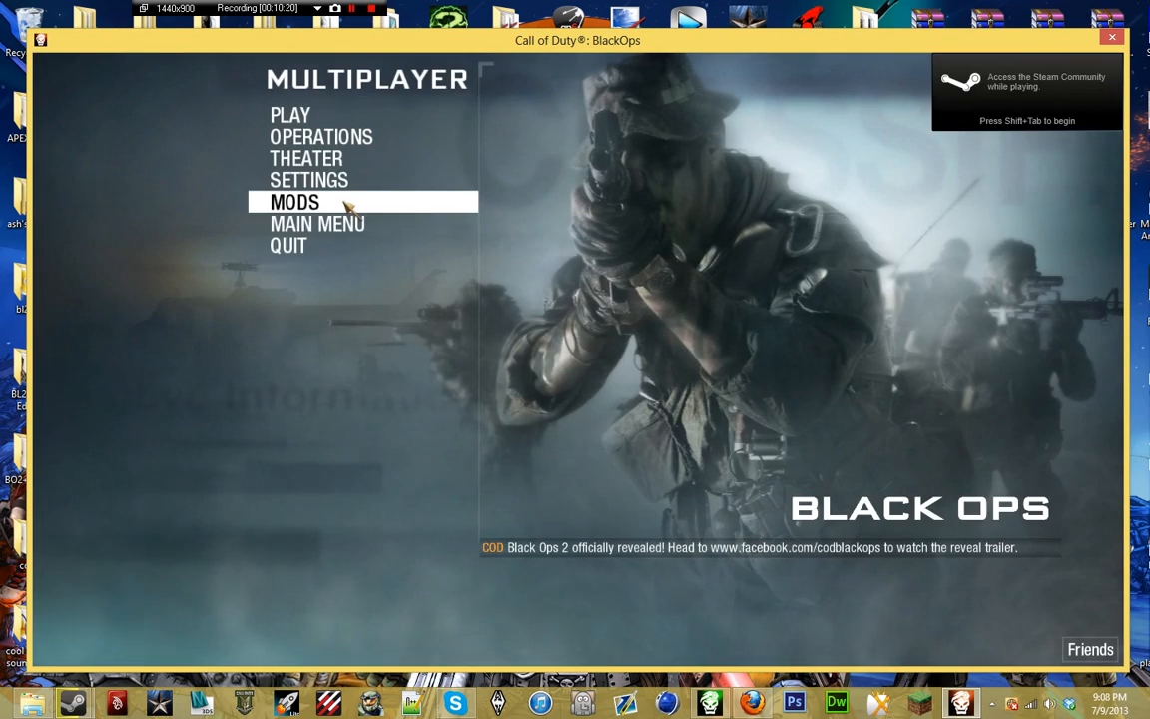
click(349, 199)
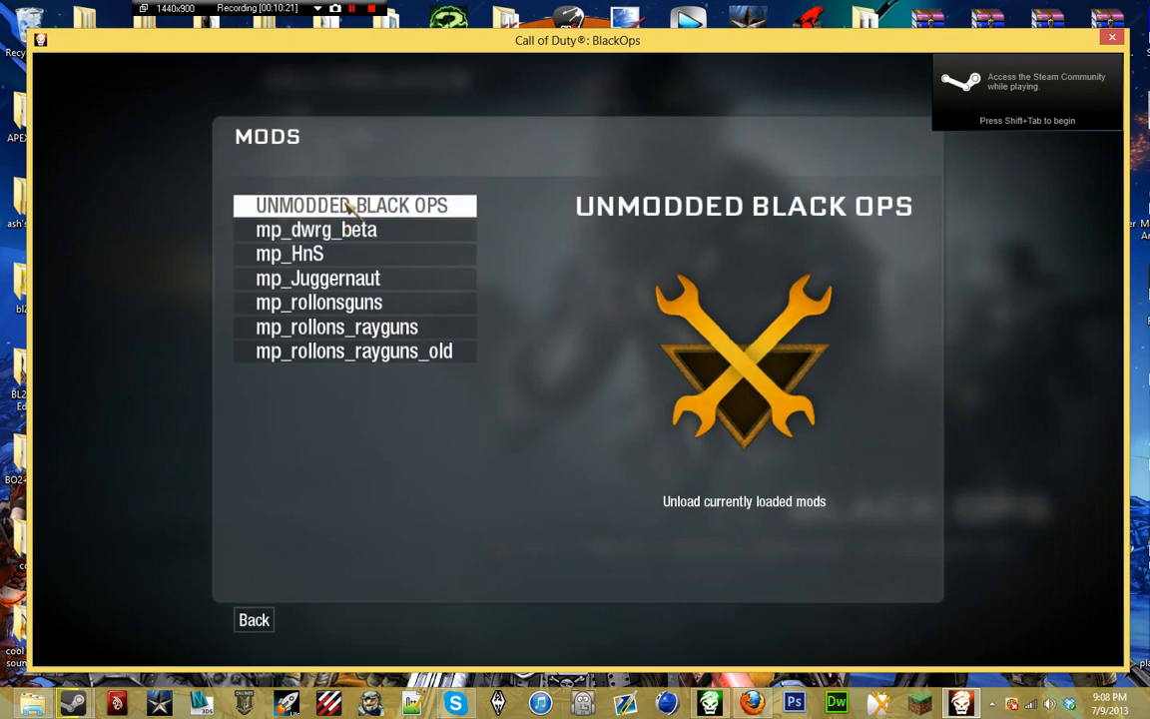
click(427, 304)
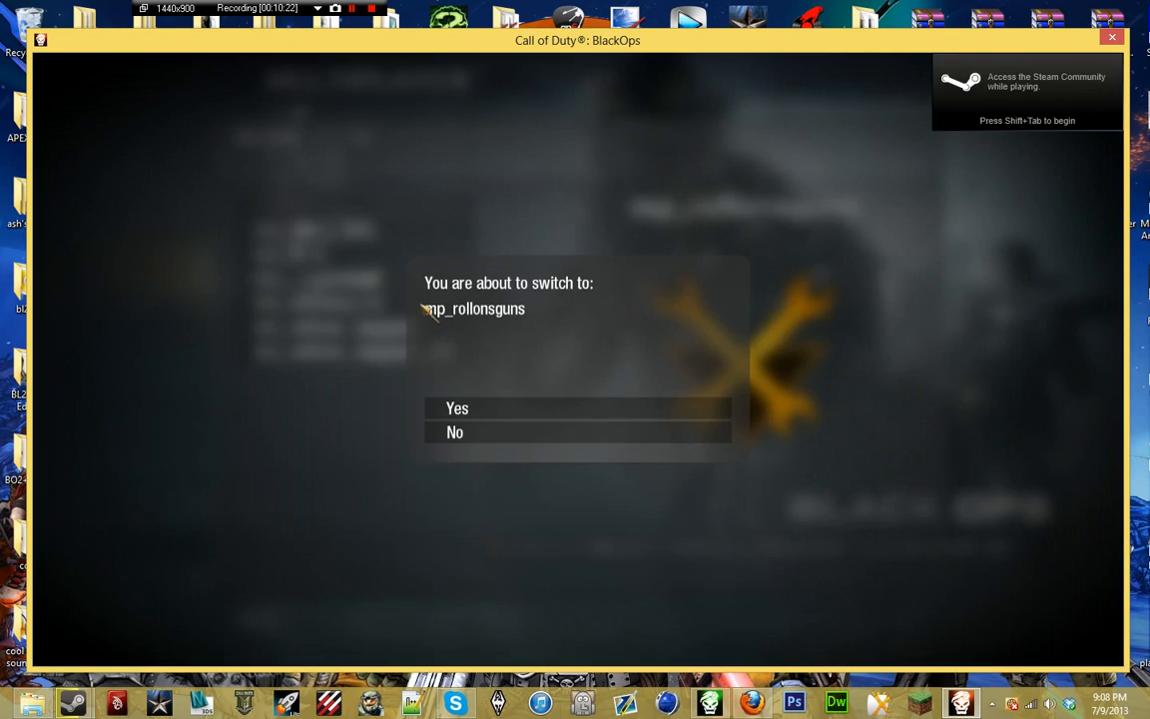
click(490, 409)
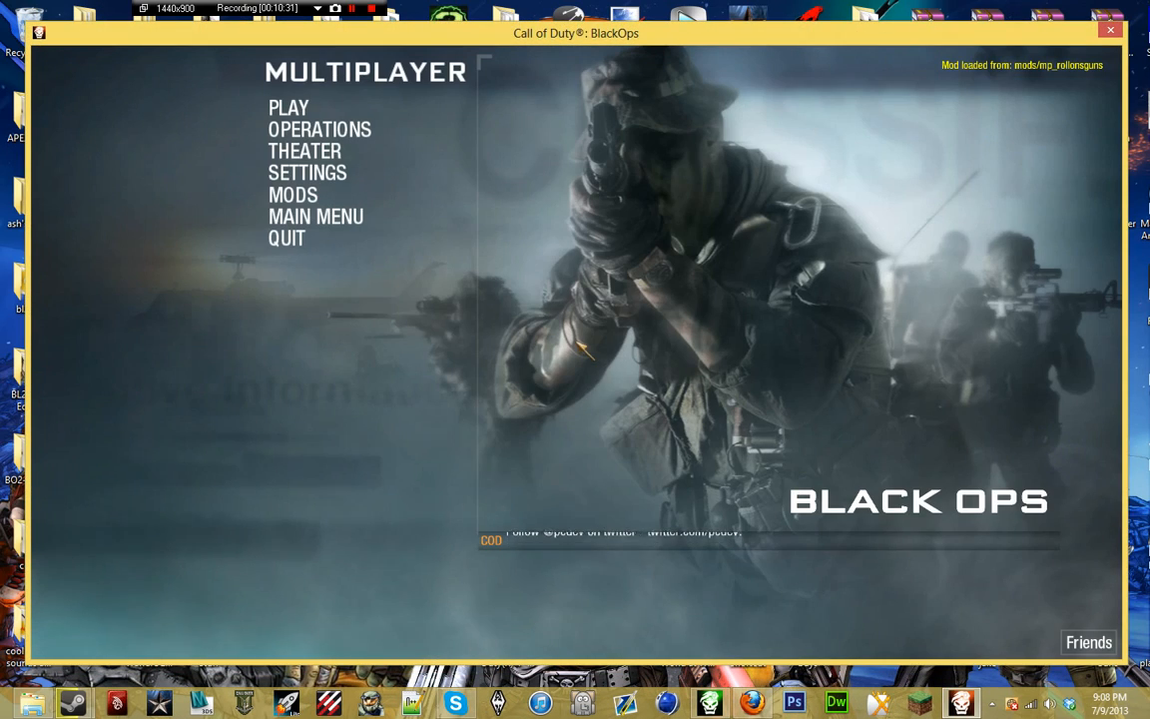
- Set the master volume to a low level in the game's sound settings and return to the multiplayer menu
click(357, 174)
click(279, 217)
click(719, 313)
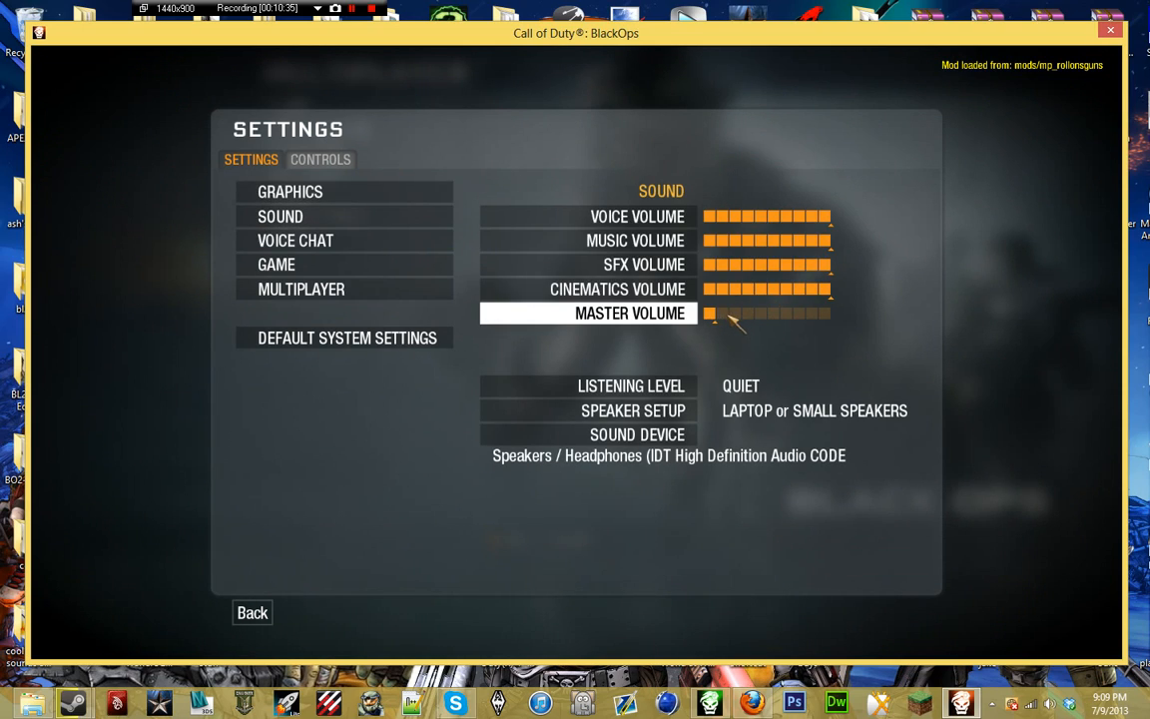
click(732, 314)
drag(734, 314, 742, 316)
key(Escape)
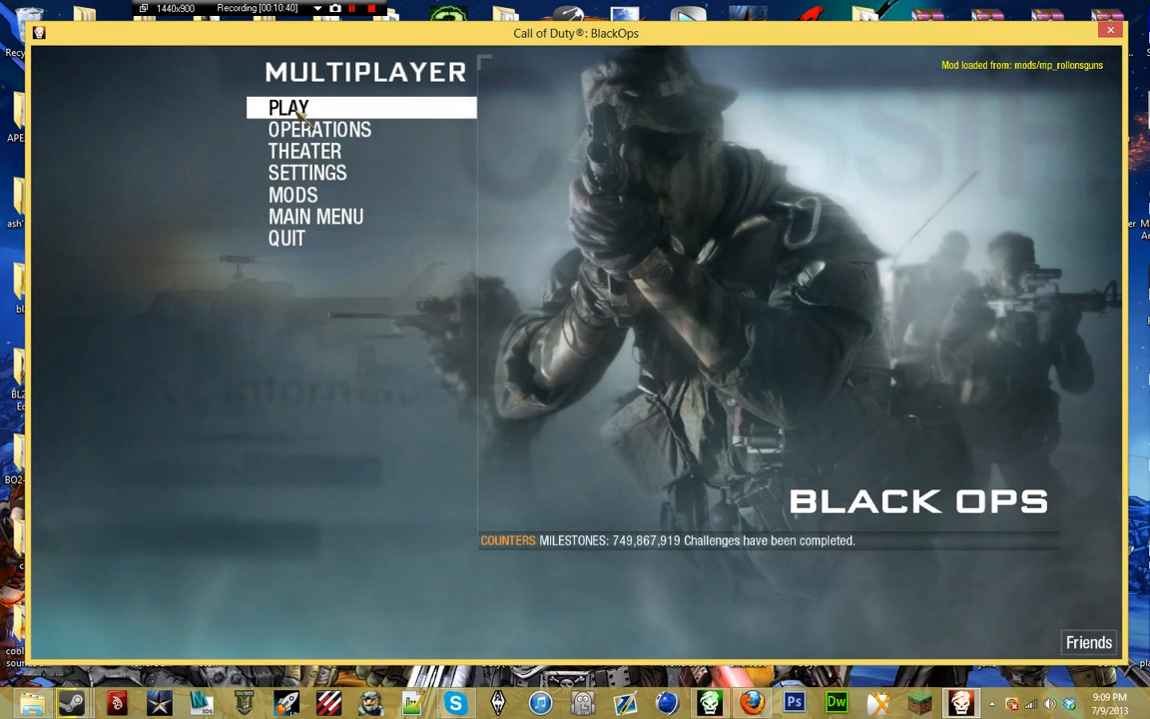
- Enter Combat Training and open its Create a Class screen
click(289, 108)
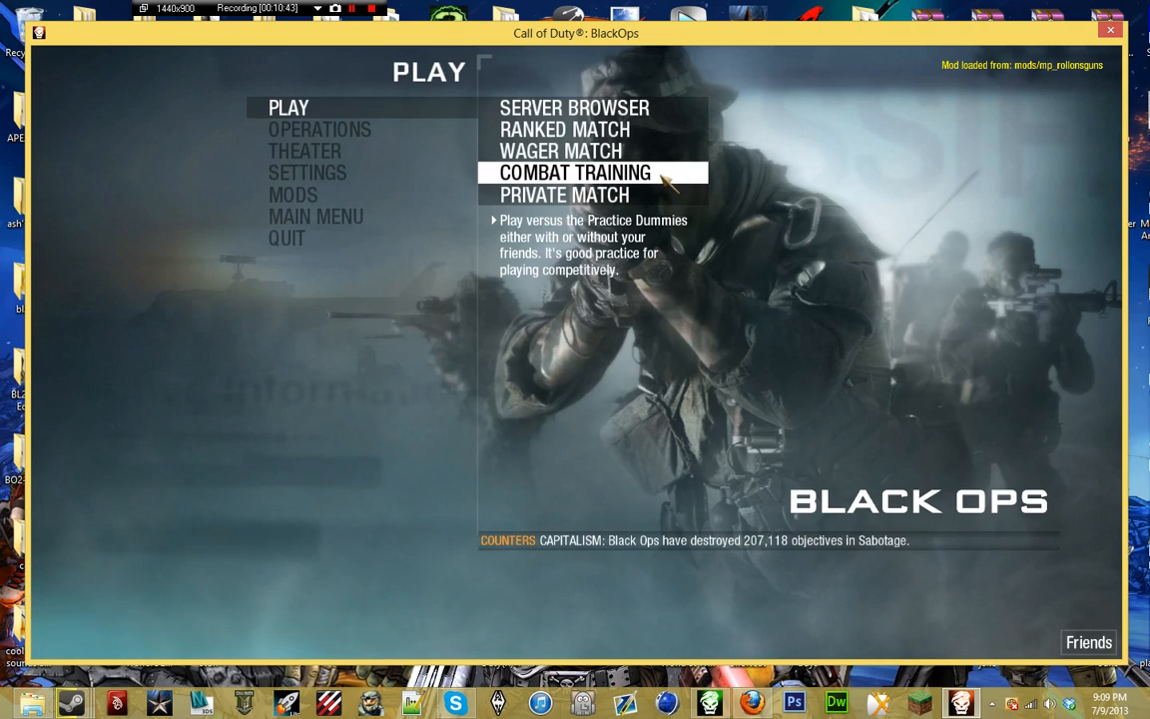
click(597, 172)
click(359, 209)
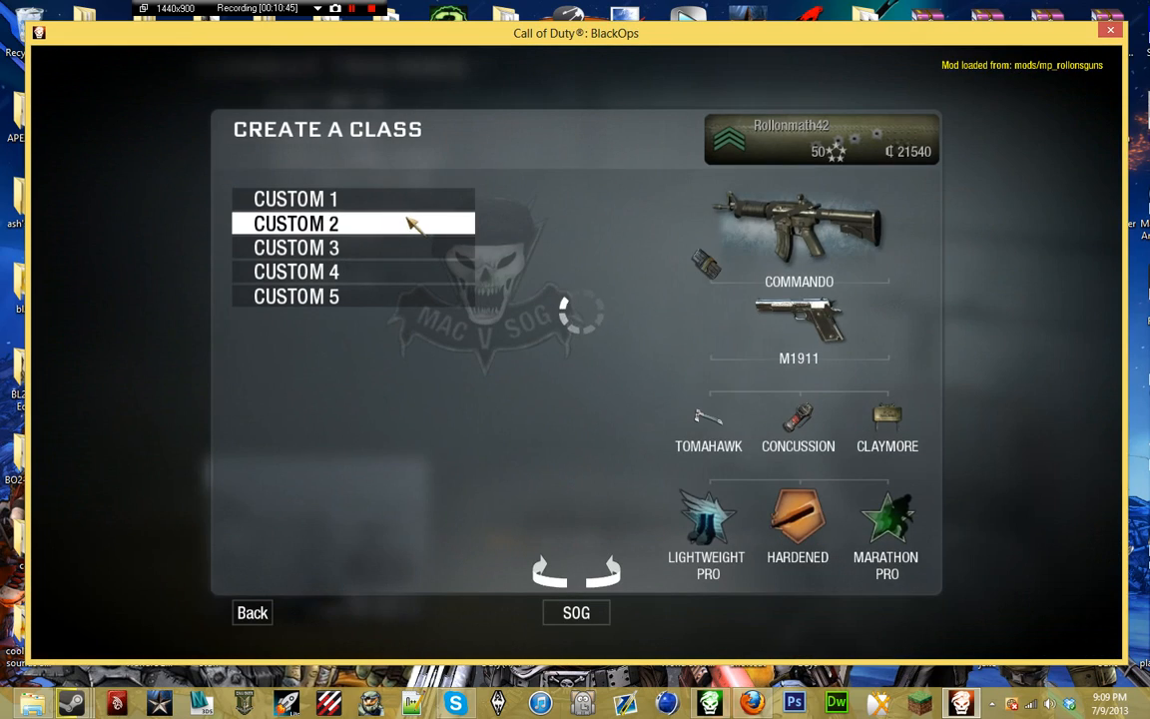
- Set the primary weapon of the Custom 5 class to the Olympia shotgun and return to the Combat Training menu
click(406, 295)
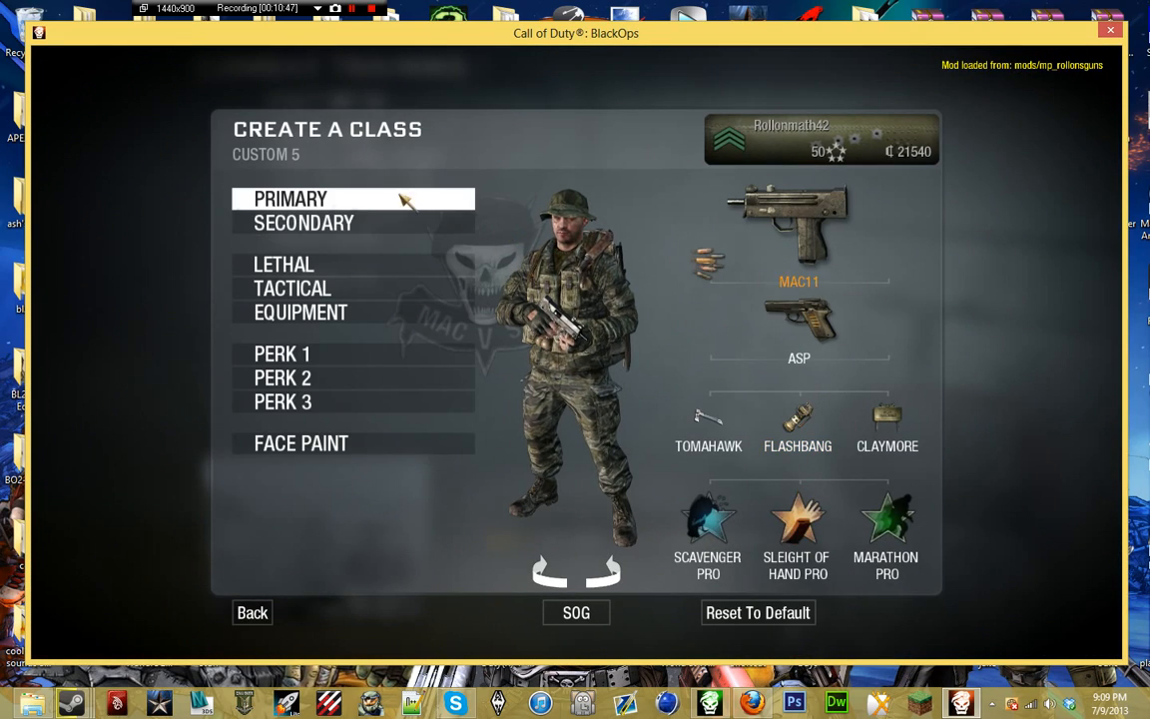
click(451, 208)
click(449, 207)
click(426, 274)
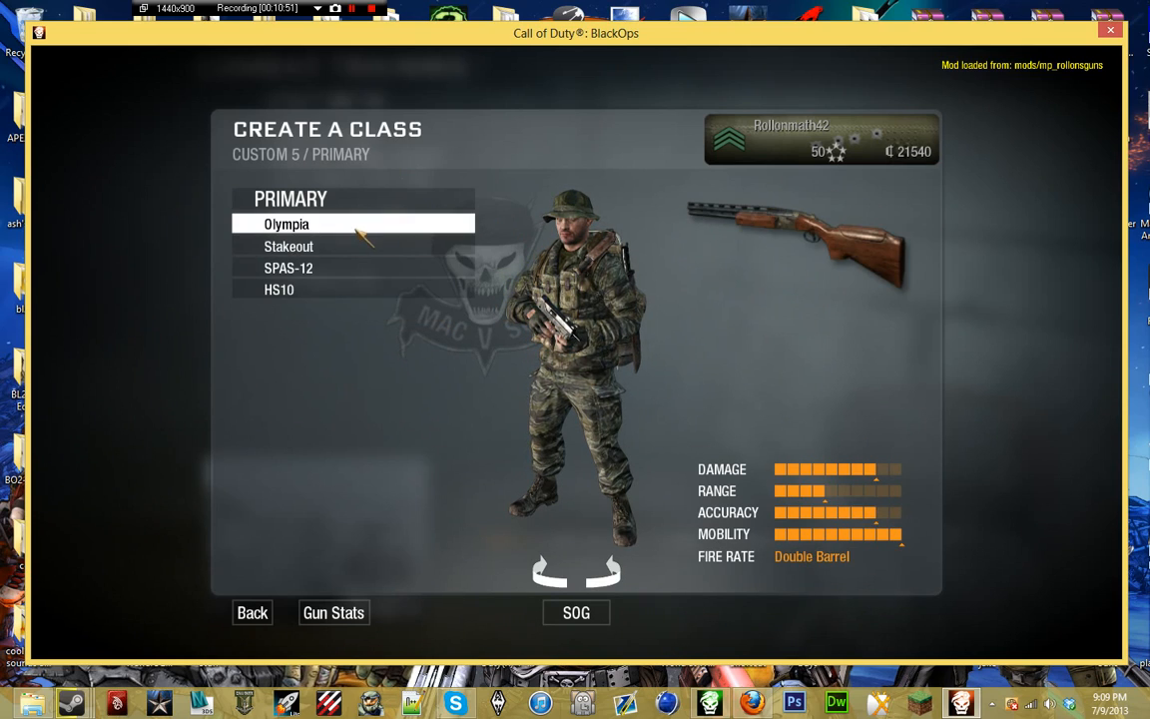
click(356, 229)
key(Escape)
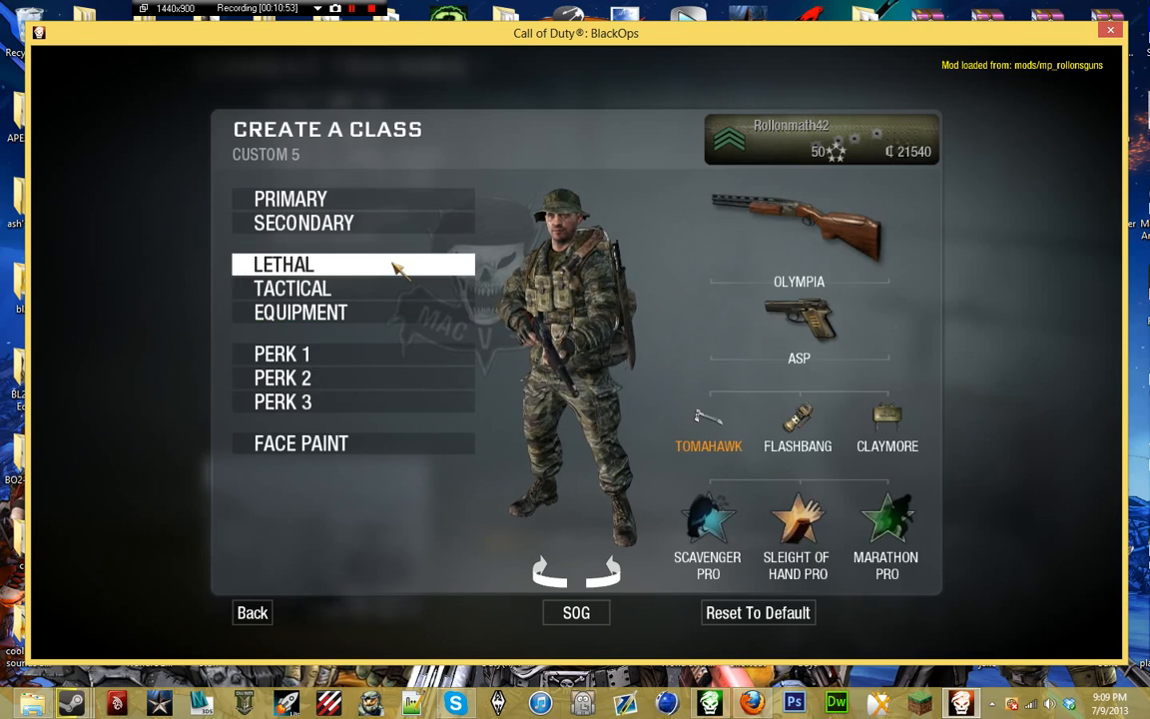
key(Escape)
key(Escape)
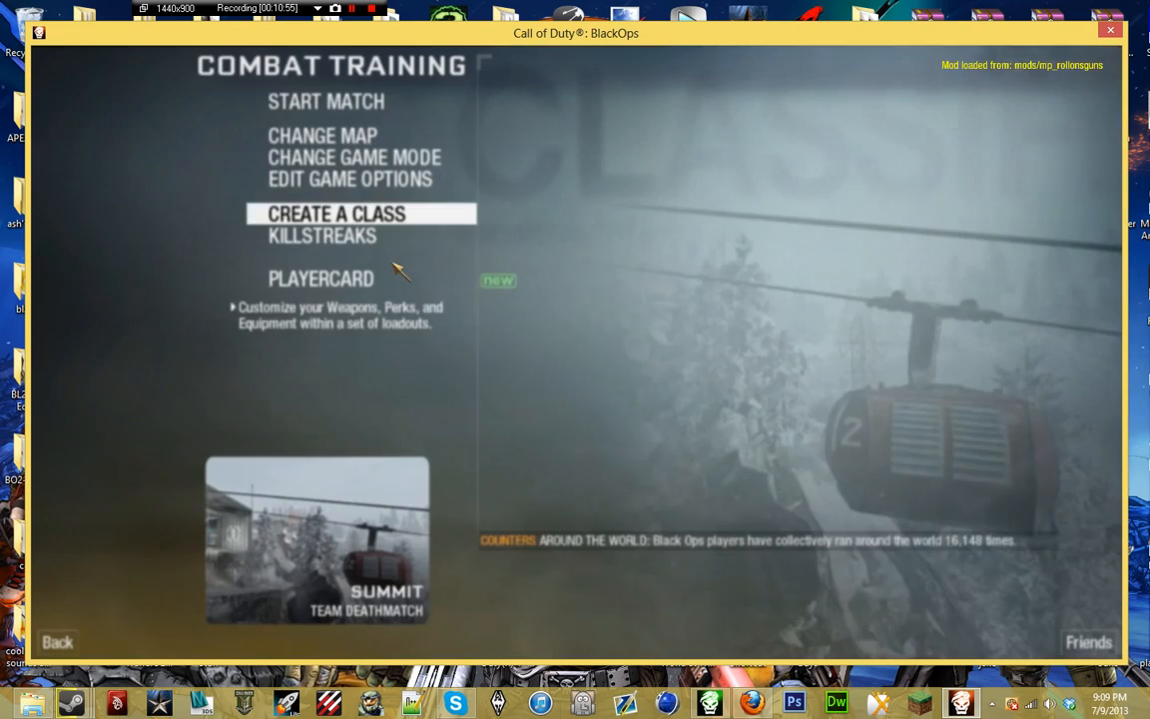
- Start a Team Deathmatch on the Nuketown map and join it with the Custom 5 class
click(369, 136)
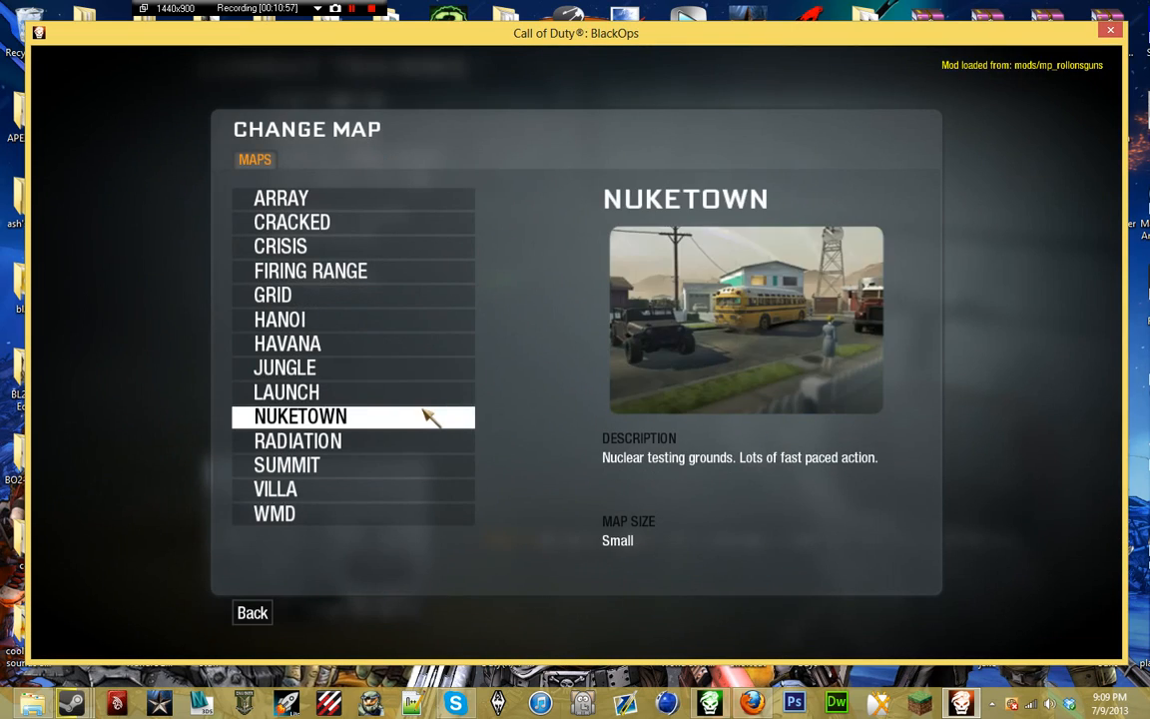
click(459, 413)
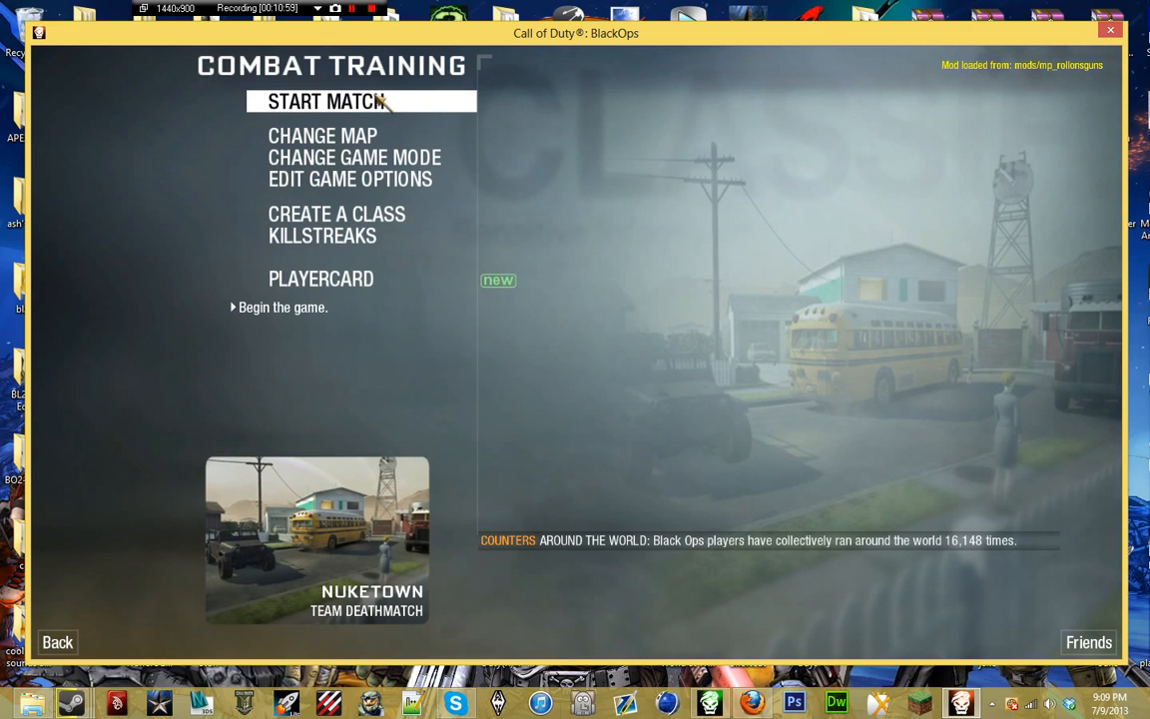
click(381, 103)
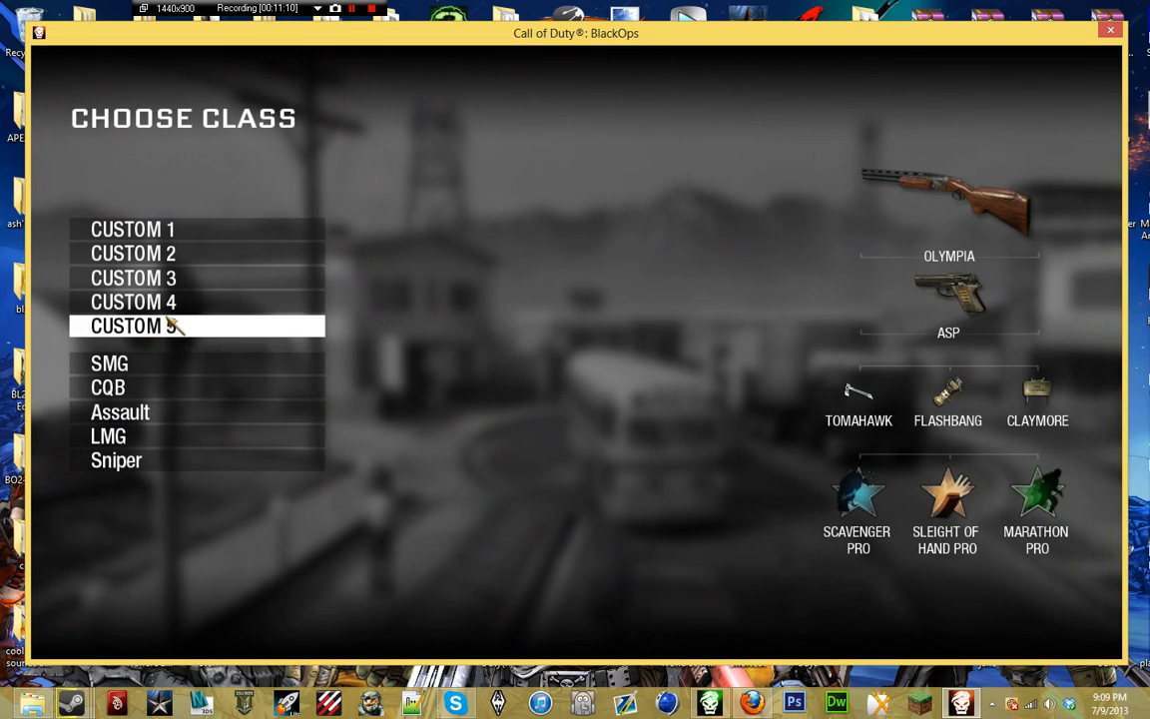
click(170, 325)
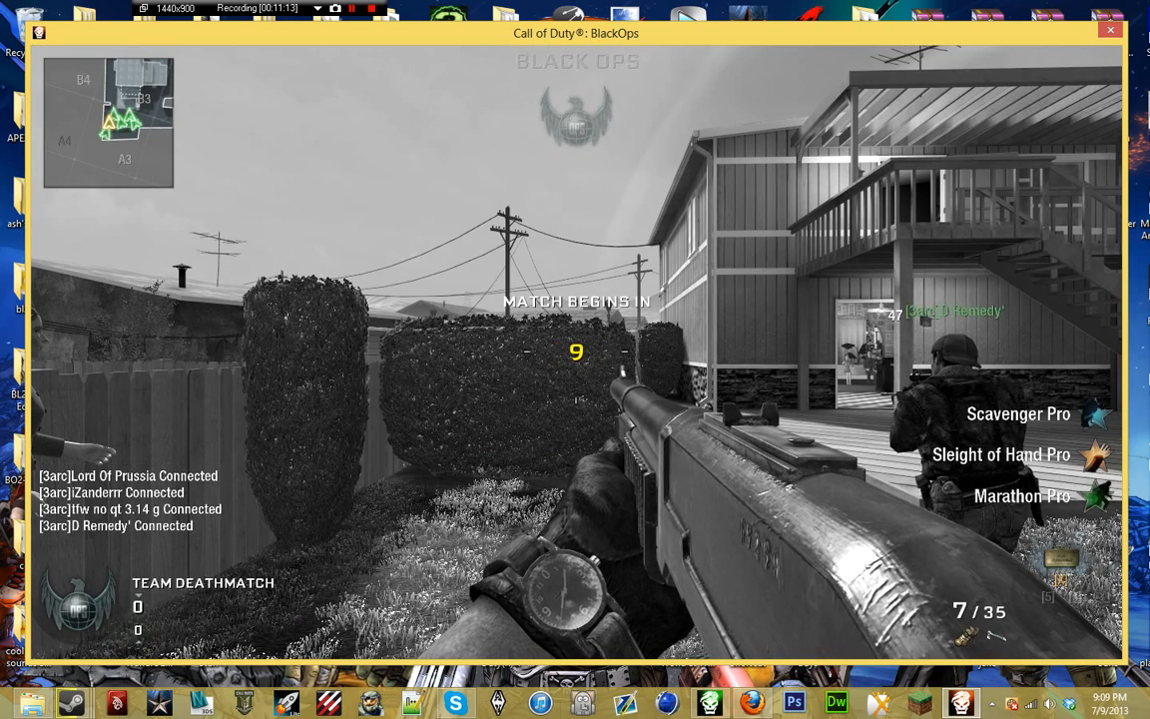
key(Escape)
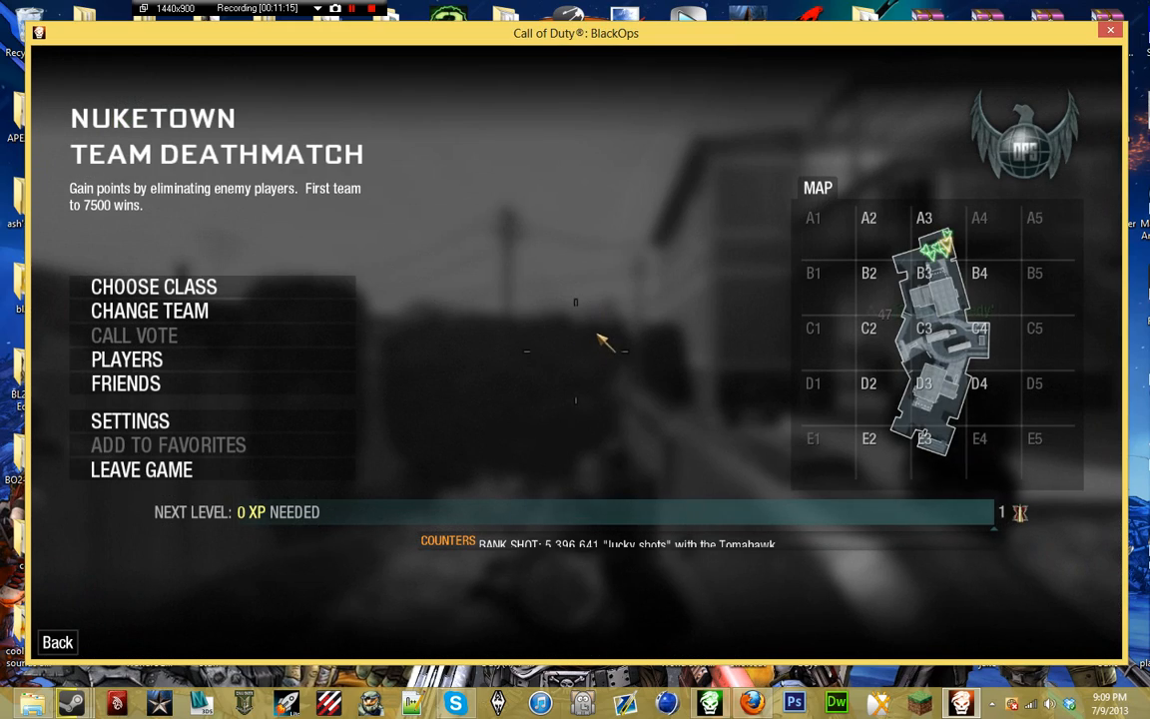
key(Escape)
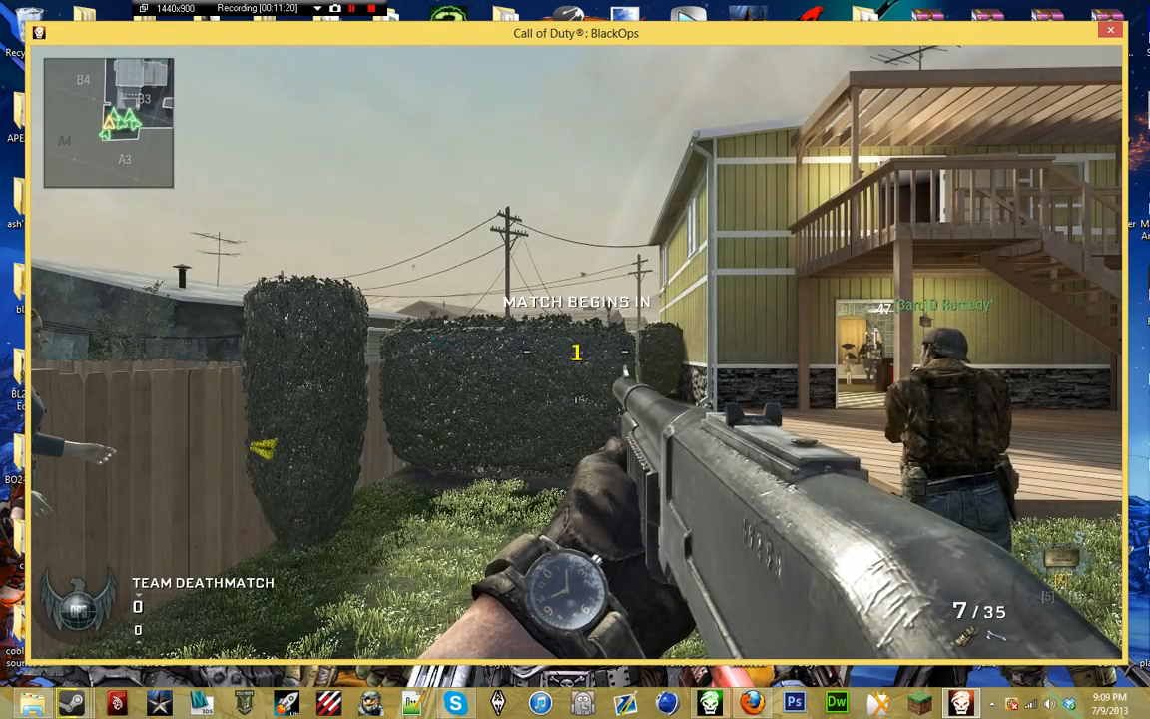
- Fire two test shots with the ks23 towards the yellow house and reload it to check its sounds
key(w)
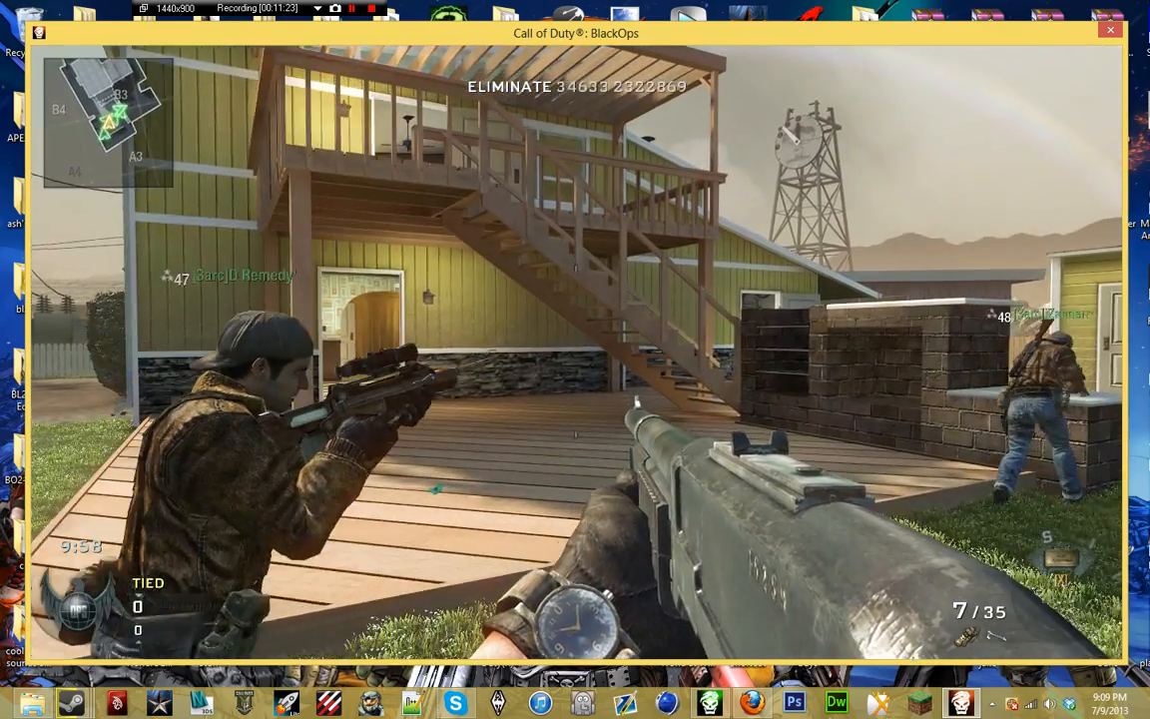
click(575, 351)
click(575, 351)
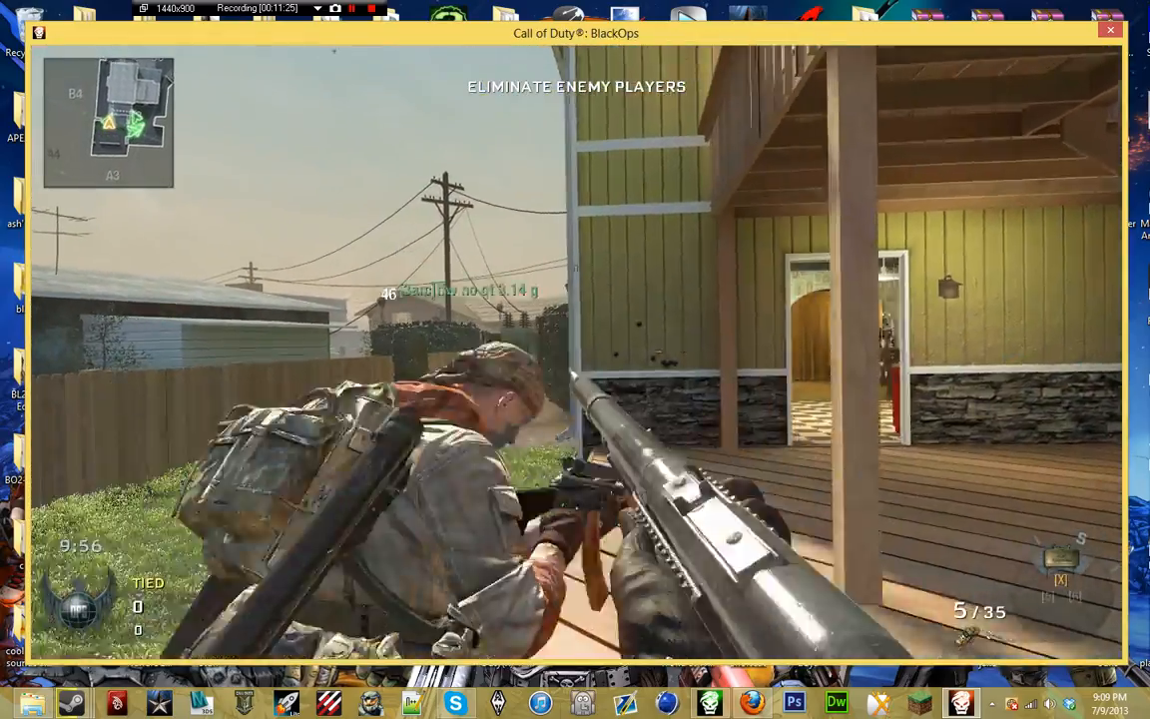
key(r)
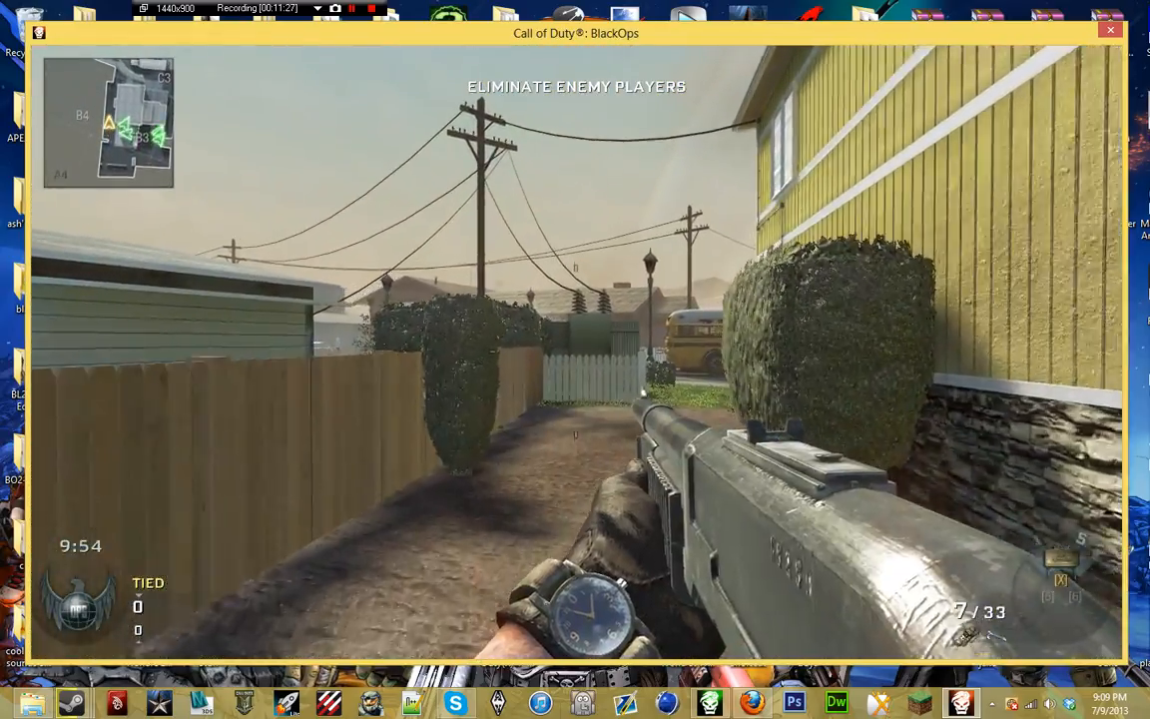
key(shift+w)
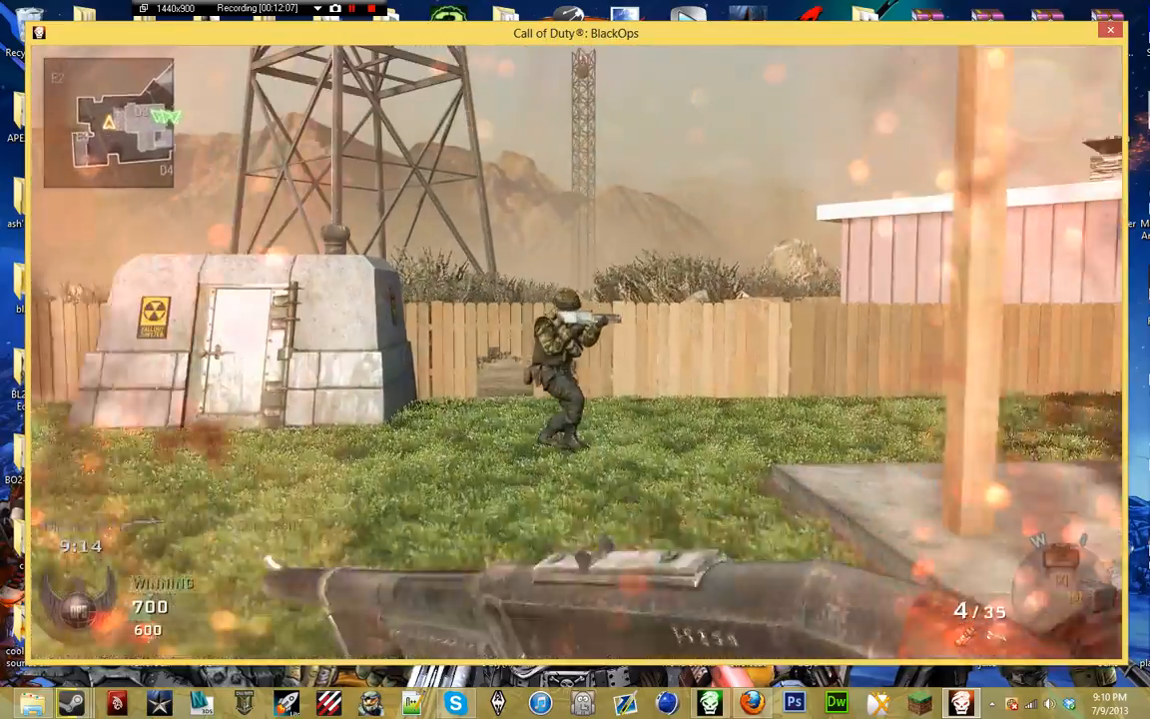
- Aim and shoot the enemy in the backyard, reload the ks23 and run around to the front of the green house
right_click(575, 352)
click(576, 352)
key(w)
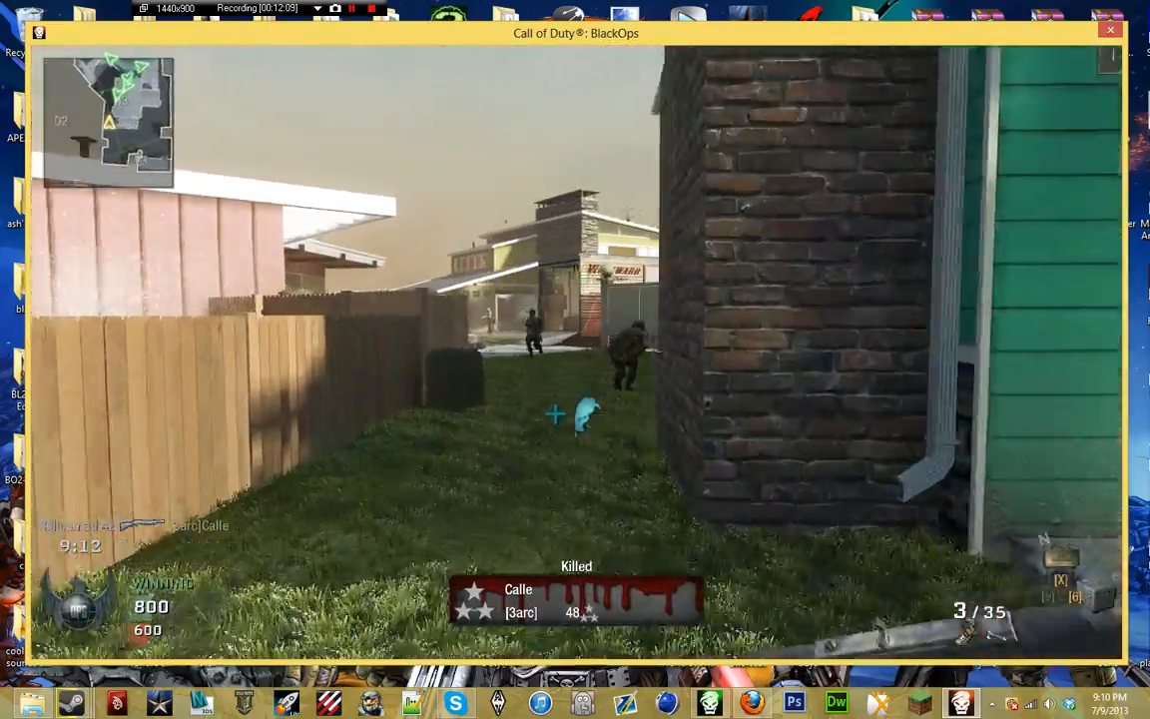
key(r)
key(w)
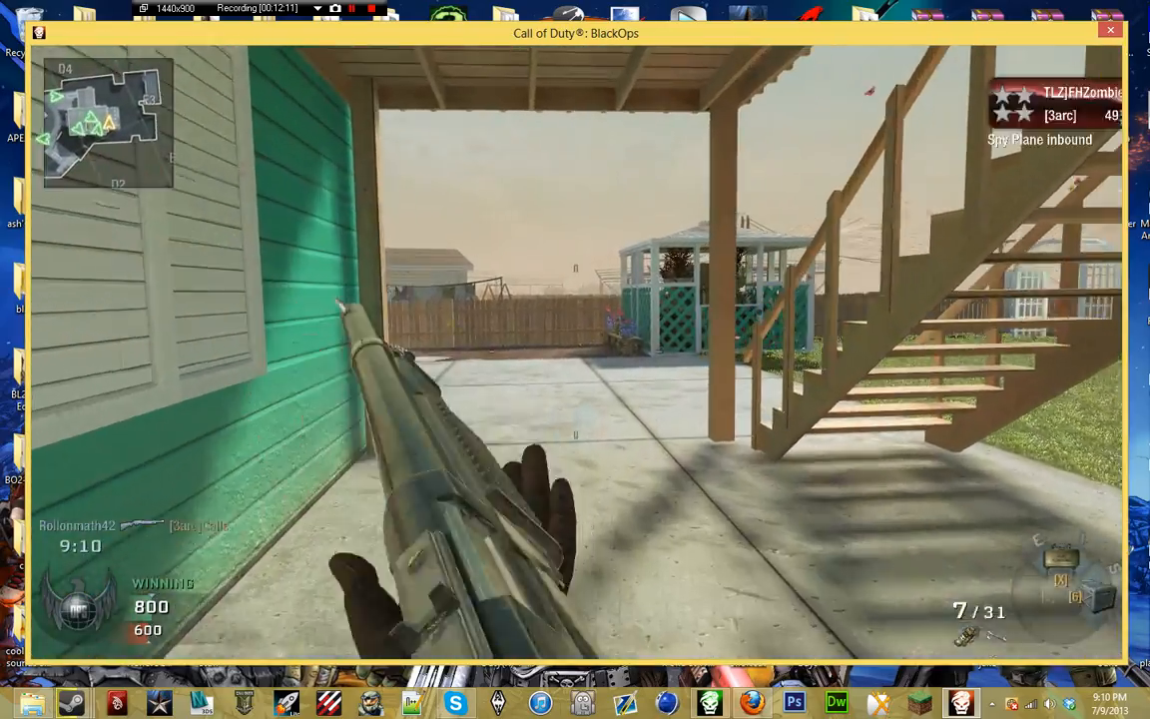
key(w)
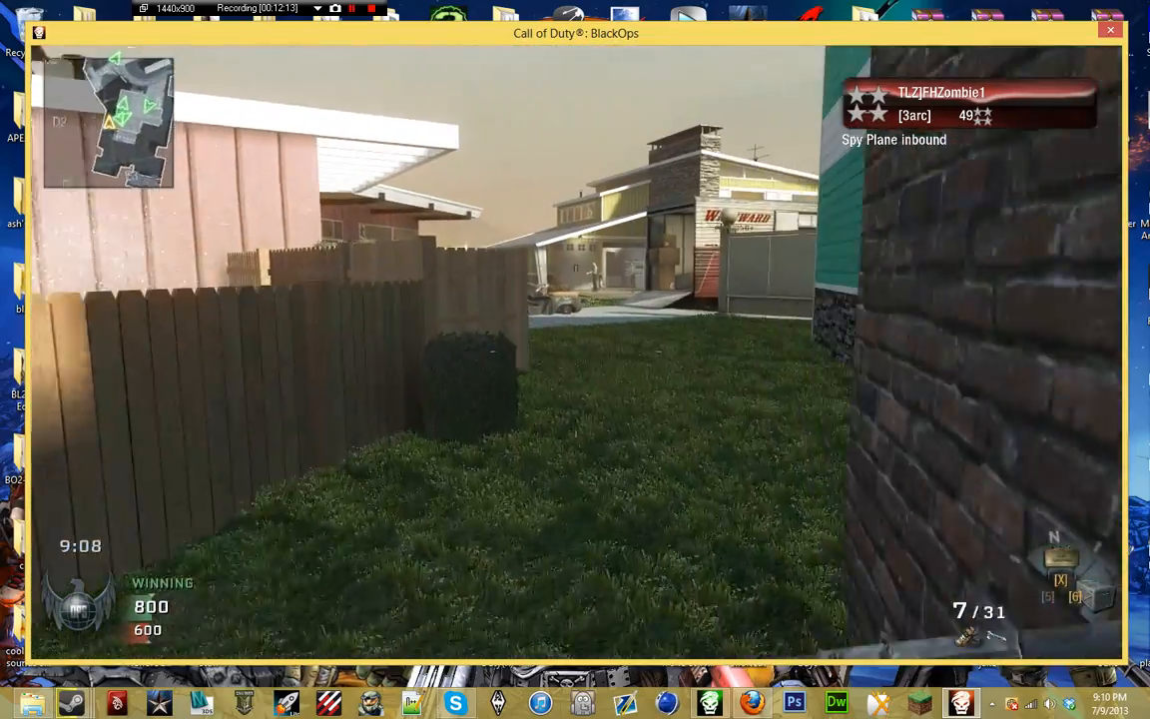
key(w)
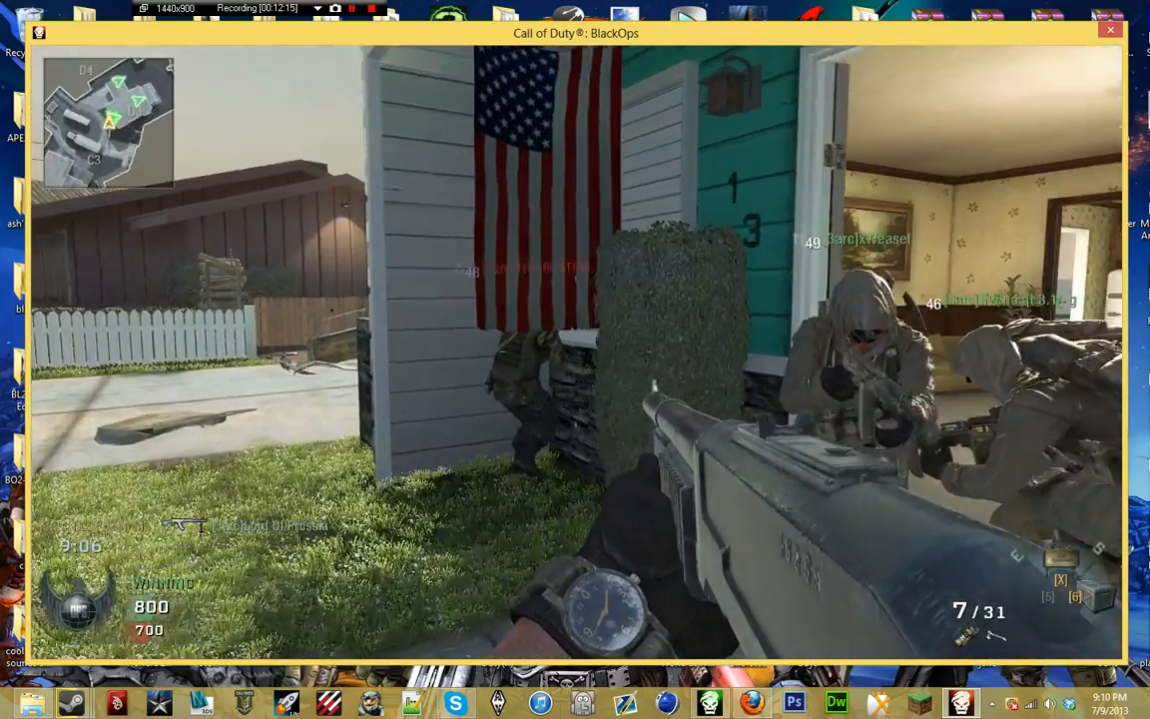
- Fire two more ks23 shots near the green house's front door, run on and close the game
click(577, 353)
key(s)
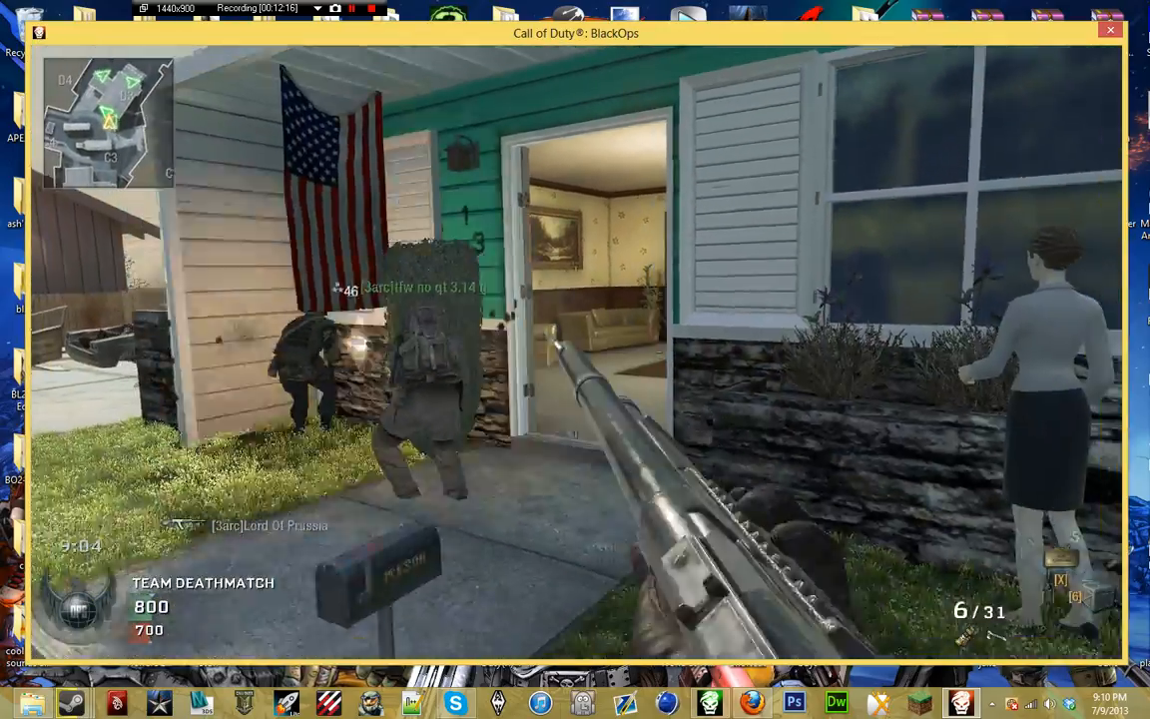
click(577, 353)
key(w)
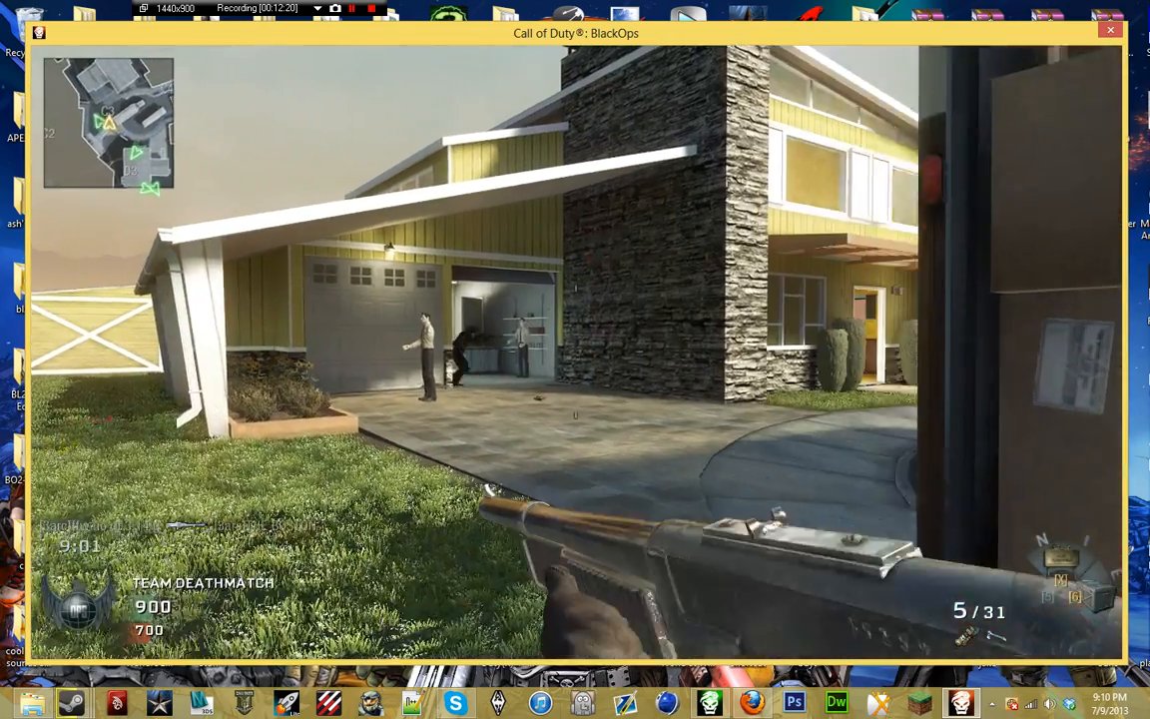
key(Escape)
click(1108, 33)
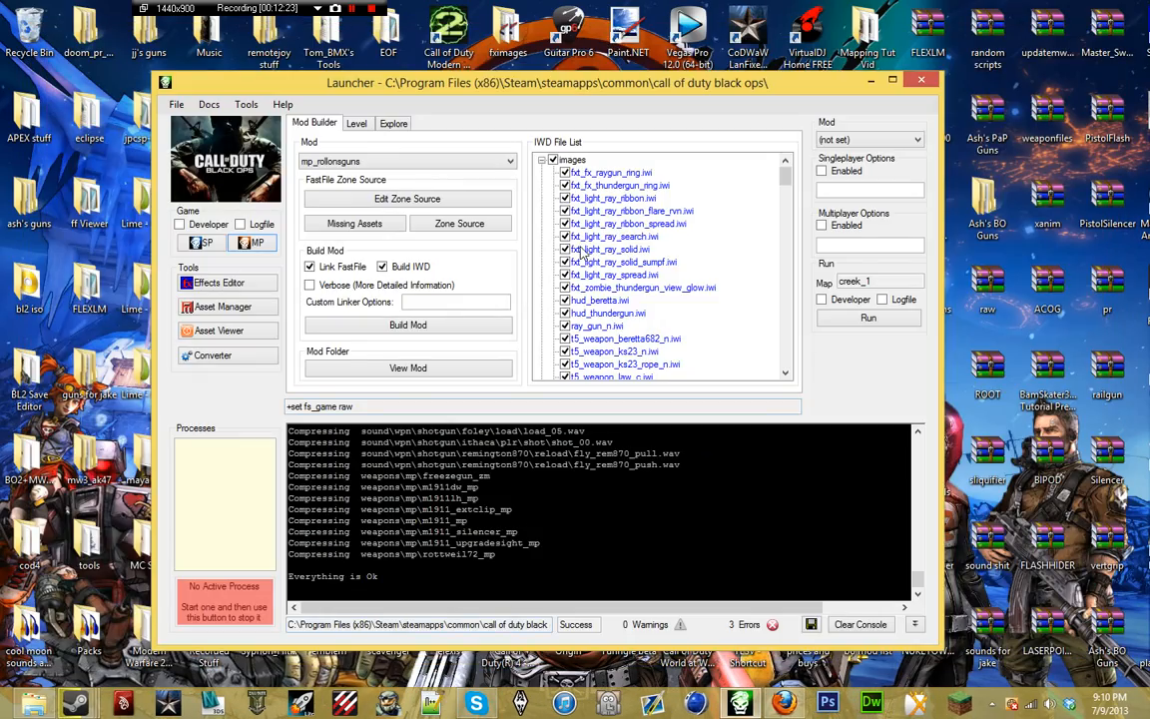
- Open the rottweil72_mp weapon file from the mod's IWD file list and snap its window to half the screen
drag(786, 177, 788, 355)
double_click(621, 328)
scroll(587, 397, down, 3)
click(559, 437)
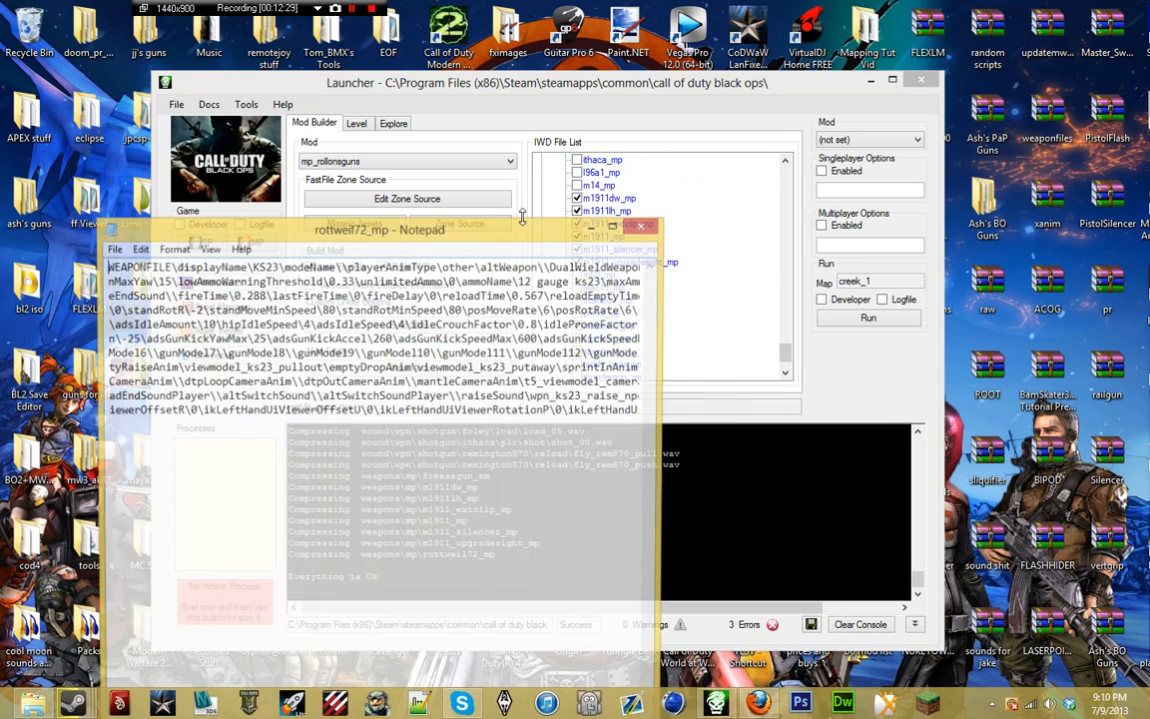
drag(379, 231, 2, 171)
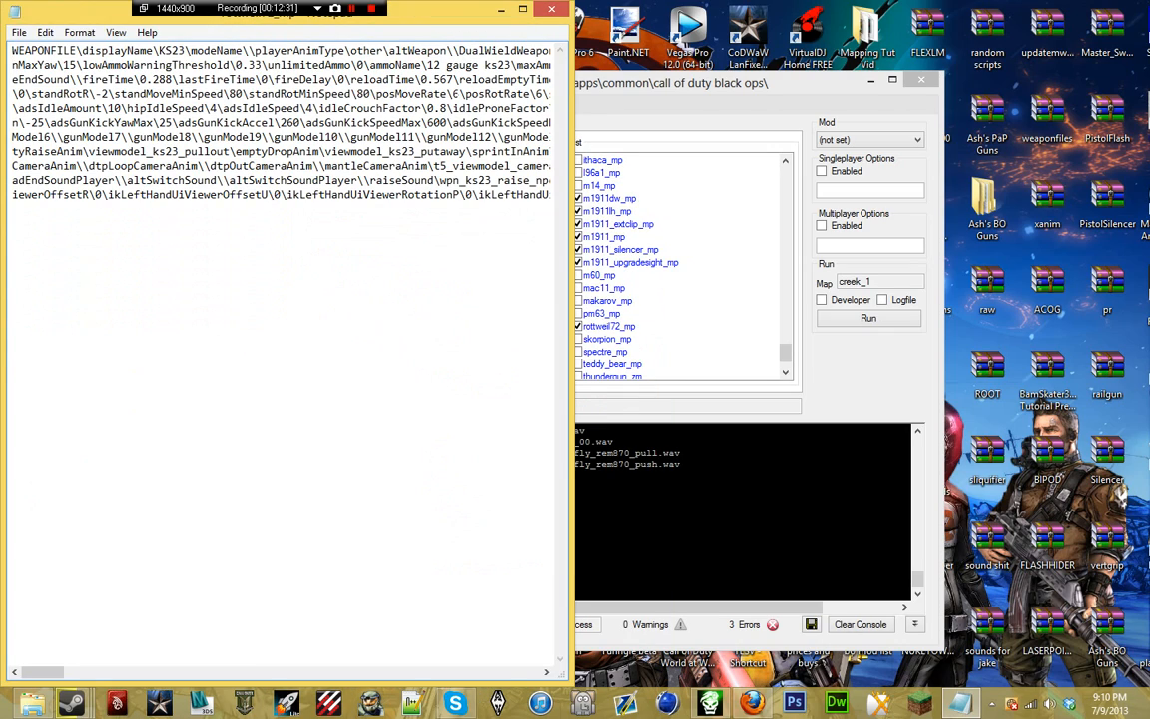
- Search the rottweil72_mp weapon file for "firesound" until the fireSound entry with the ks23 alias is selected
key(ctrl+f)
text(firesound)
key(Return)
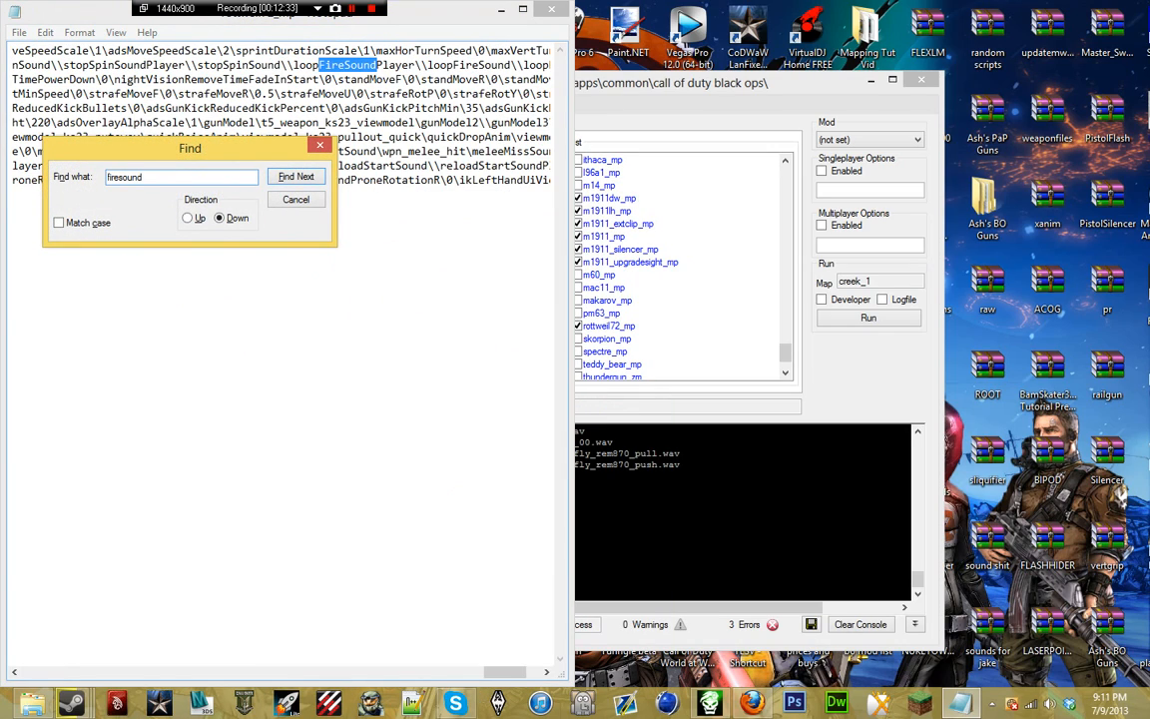
key(Return)
key(Return)
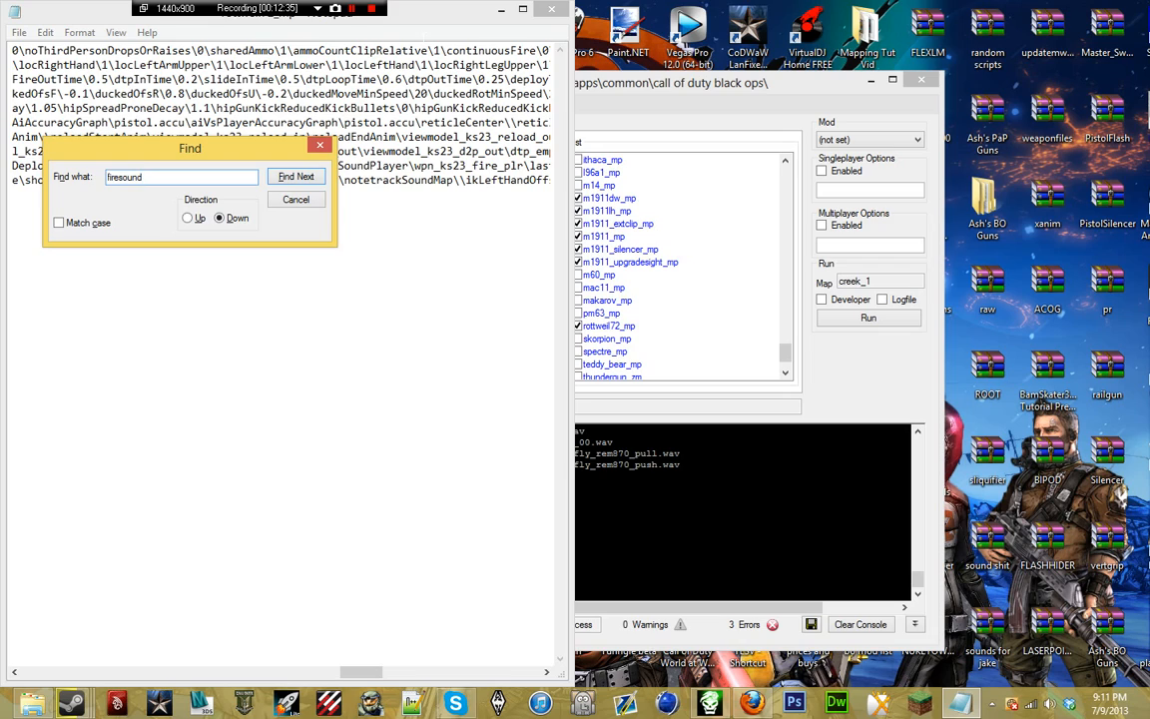
drag(252, 144, 268, 274)
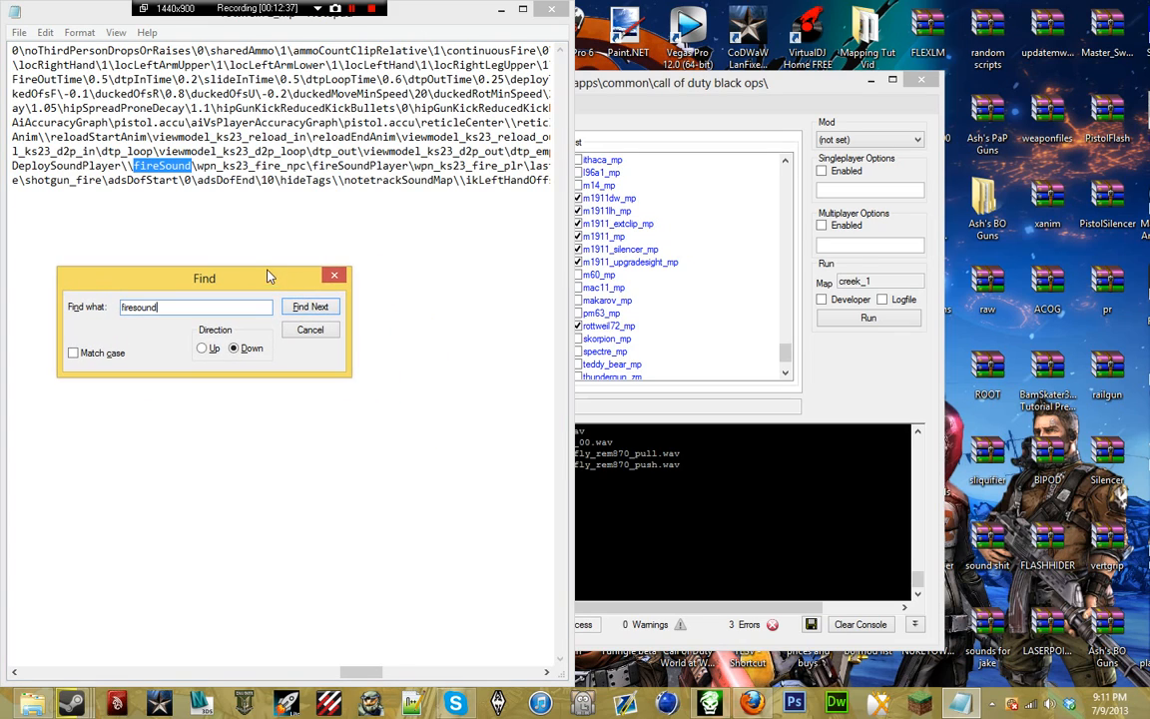
click(334, 275)
- Open the default_rollonsguns.all.csv sound alias file from the IWD file list and place it beside the weapon file
click(732, 326)
scroll(734, 325, up, 8)
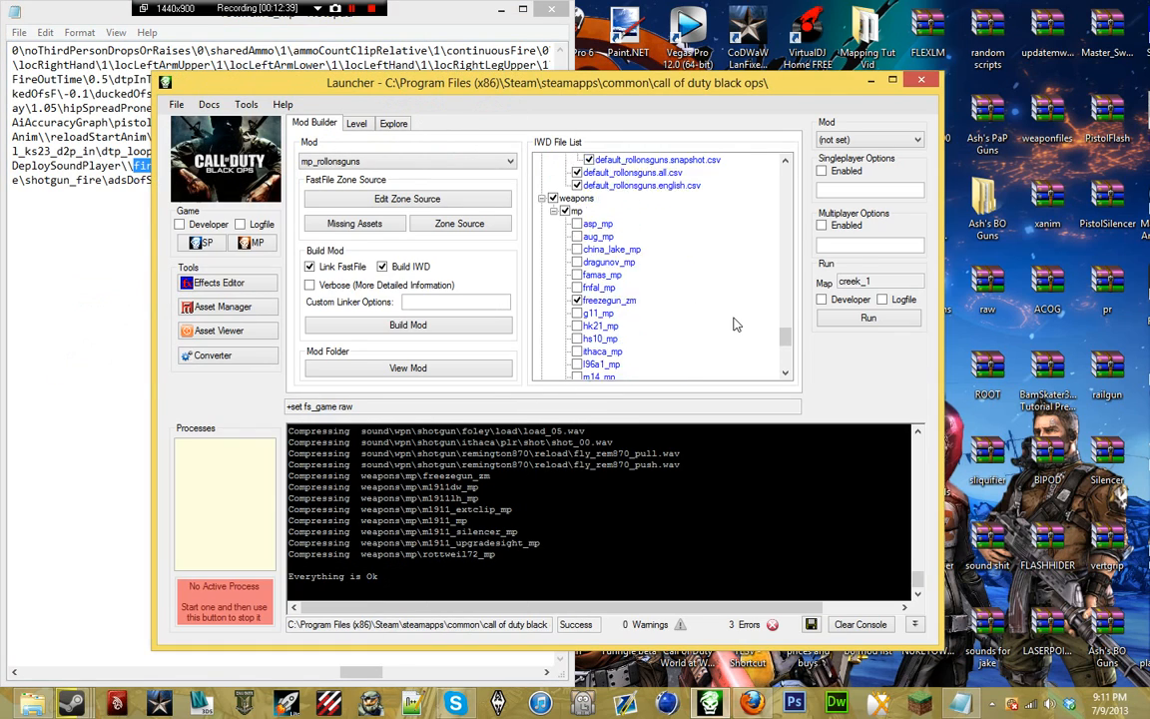
scroll(734, 324, up, 1)
double_click(647, 328)
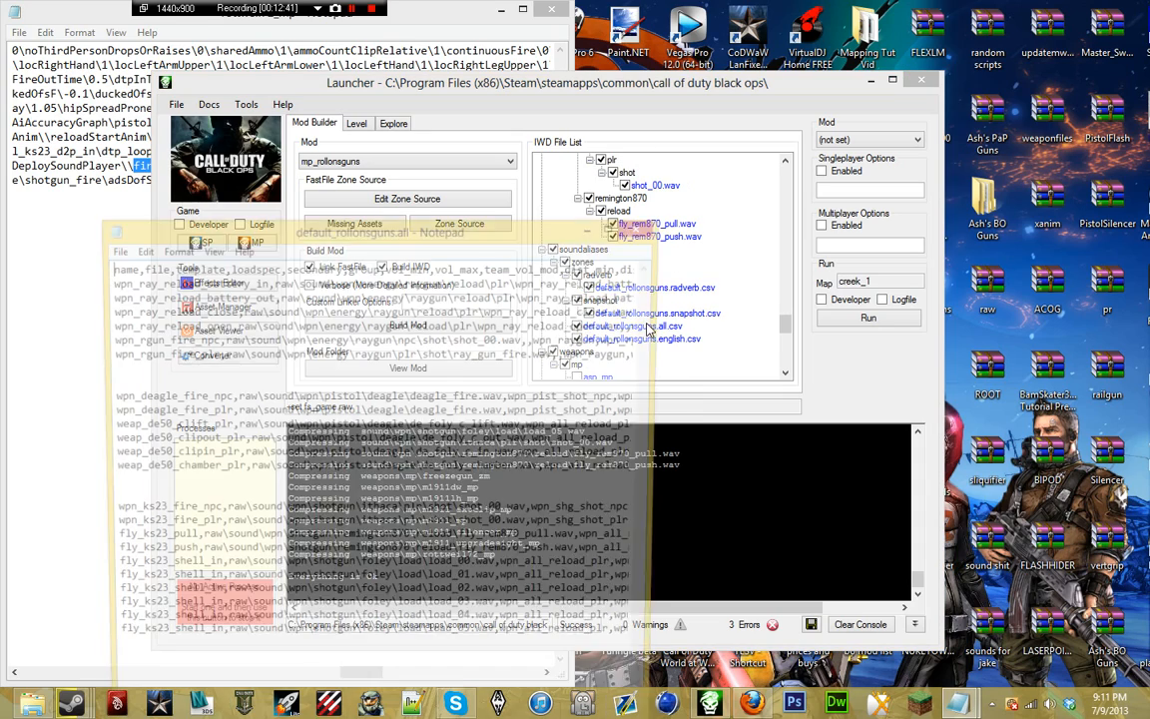
key(super+Right)
- Compare the weapon file's fireSound and fireSoundPlayer names with the ks23 sound aliases, and close rottweil72_mp without saving
click(464, 20)
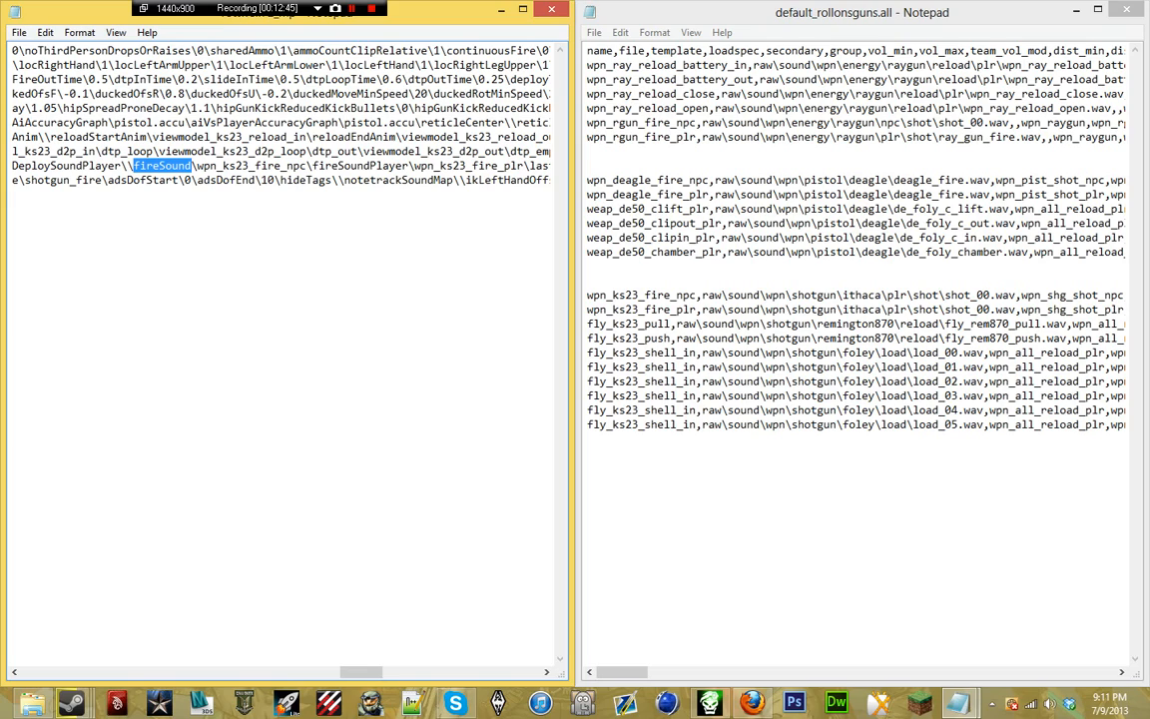
click(310, 166)
text(d)
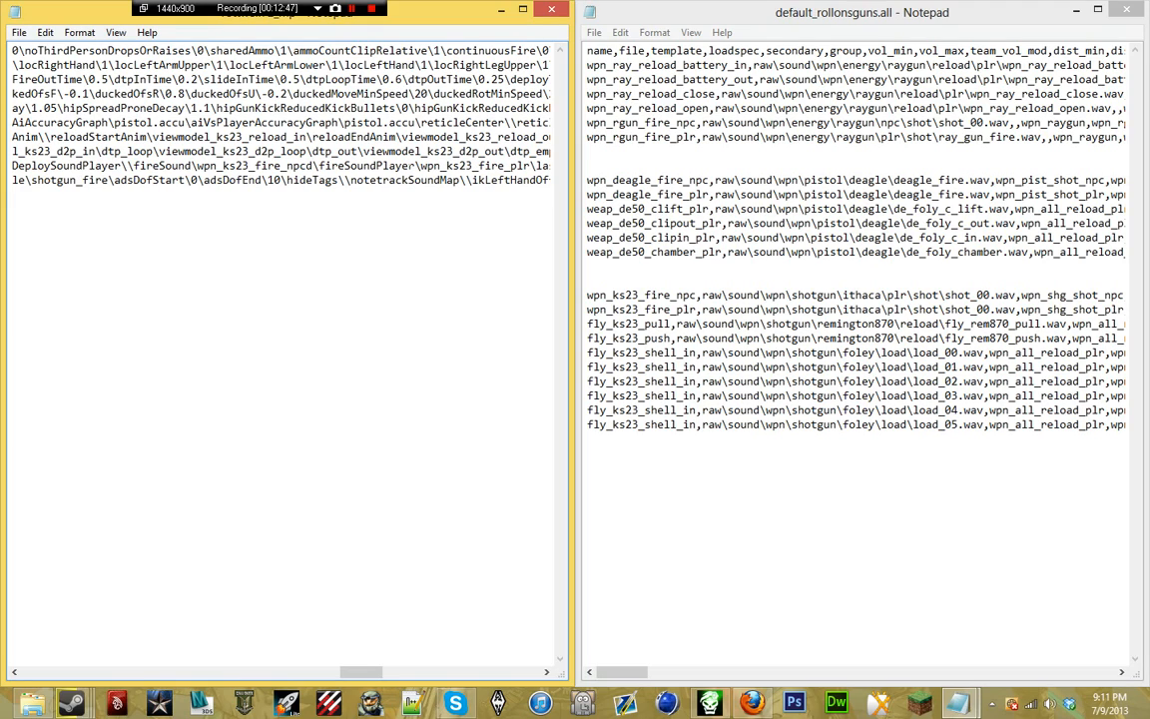
key(BackSpace)
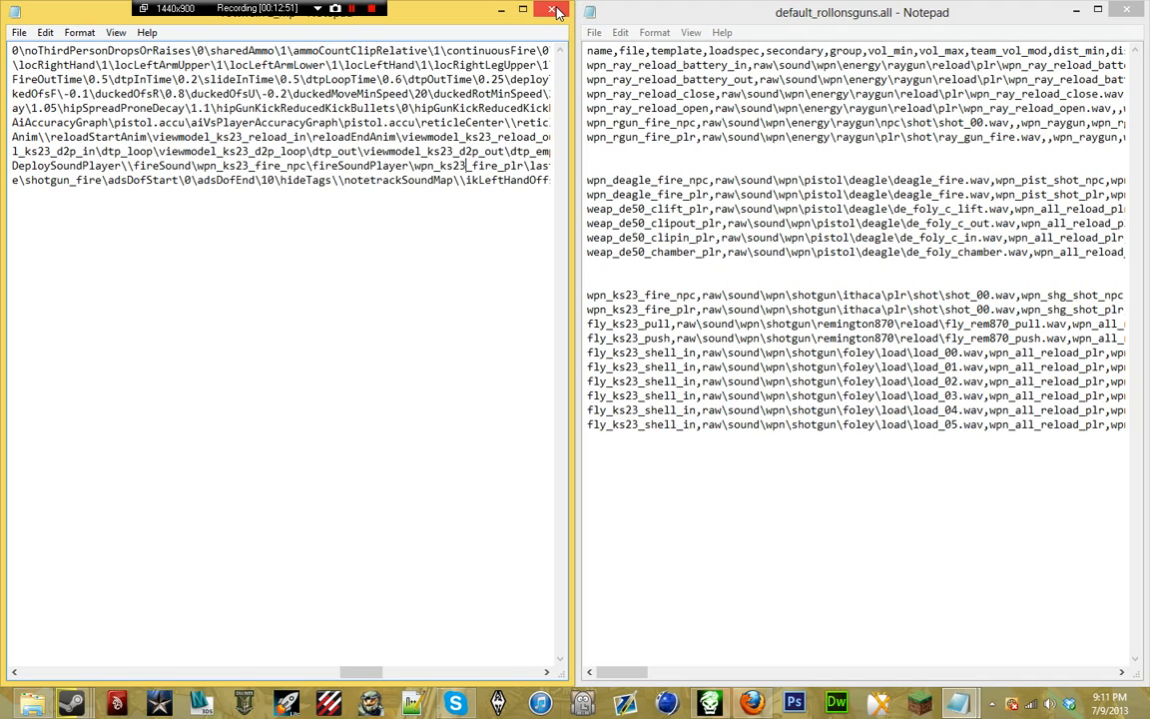
click(474, 165)
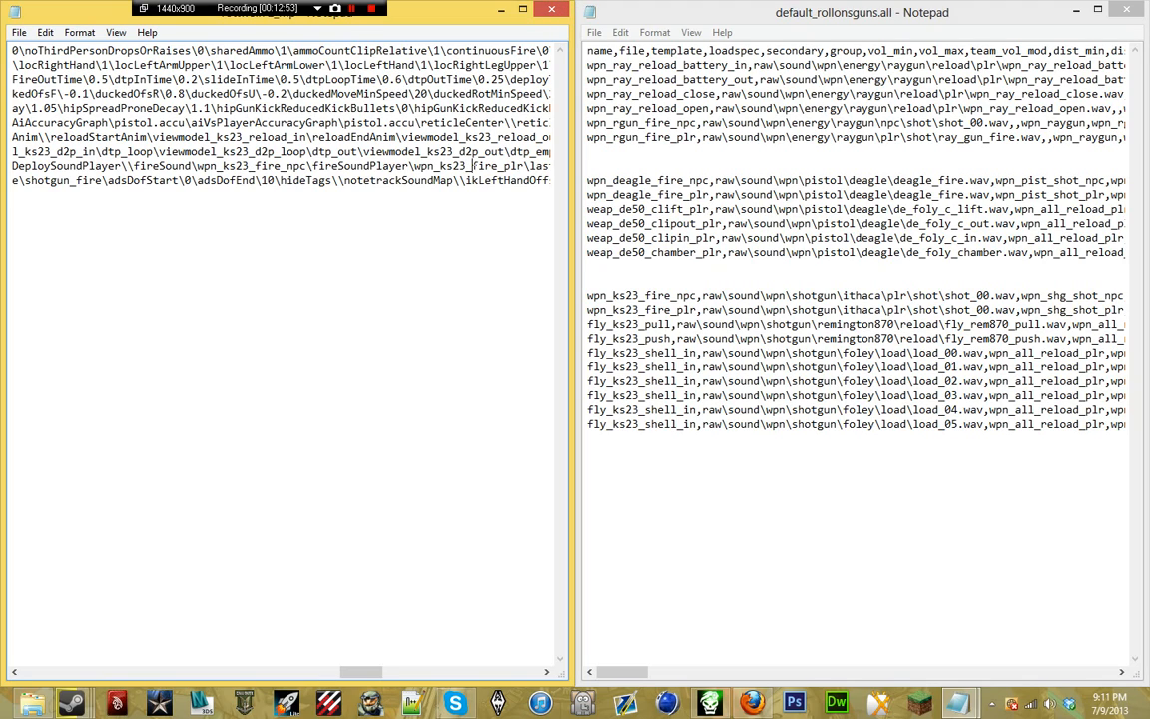
scroll(474, 164, right, 1)
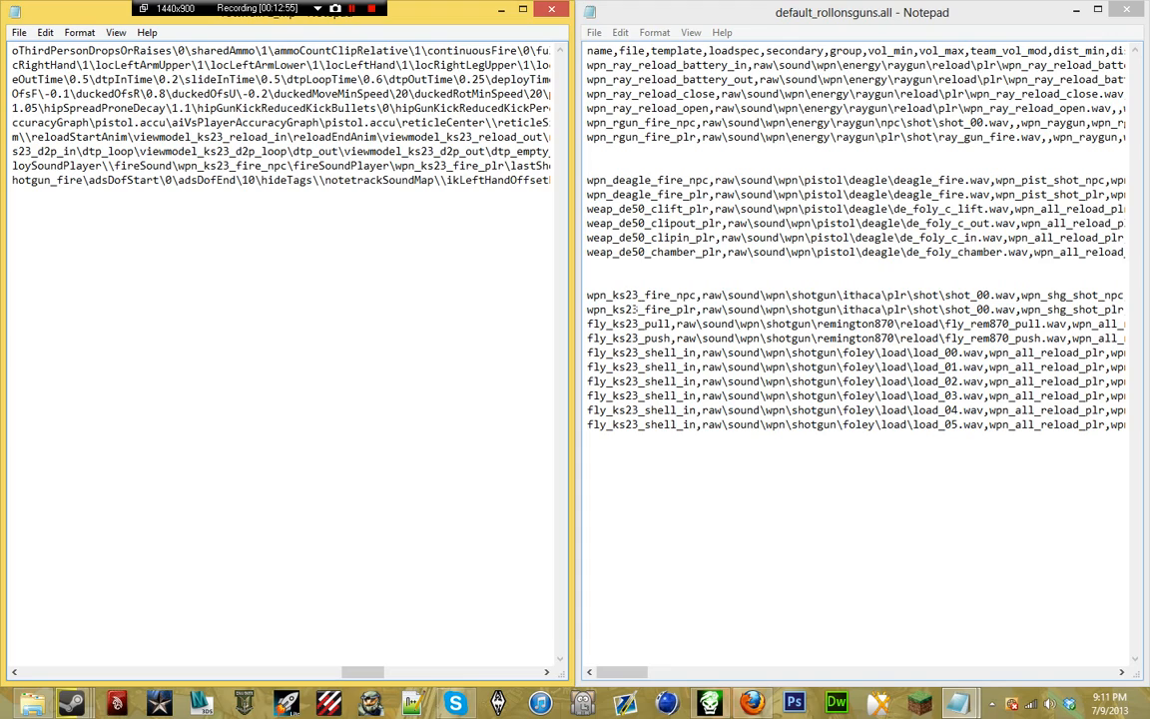
click(554, 10)
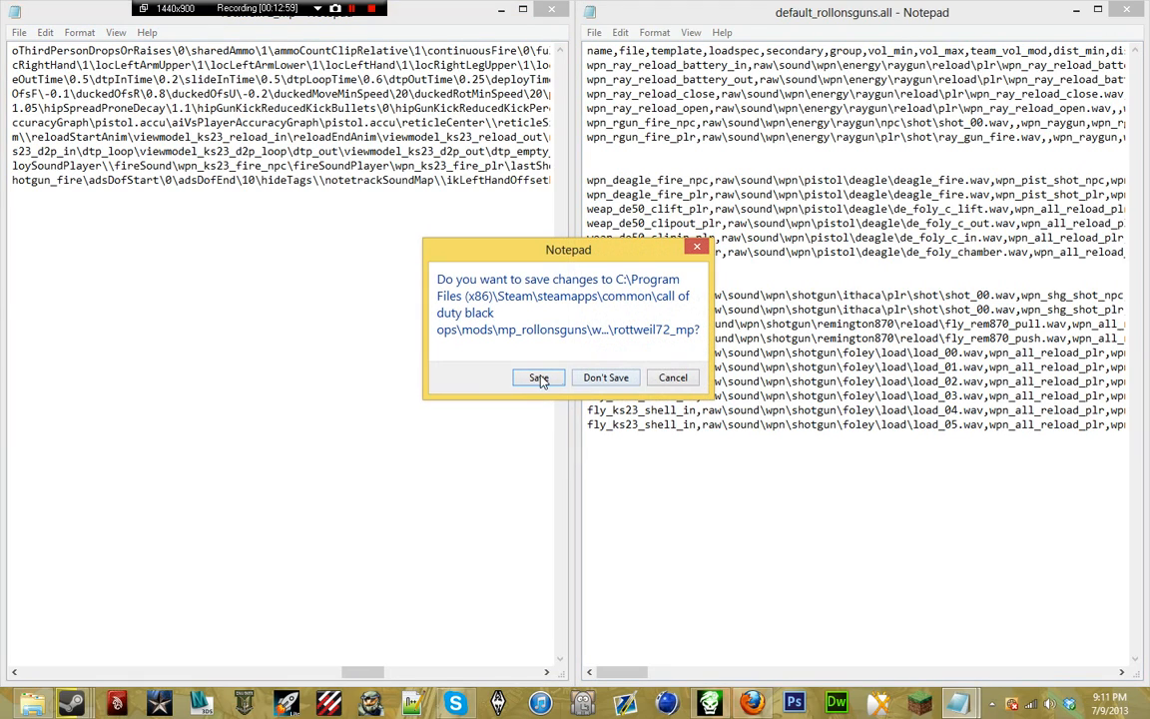
click(606, 377)
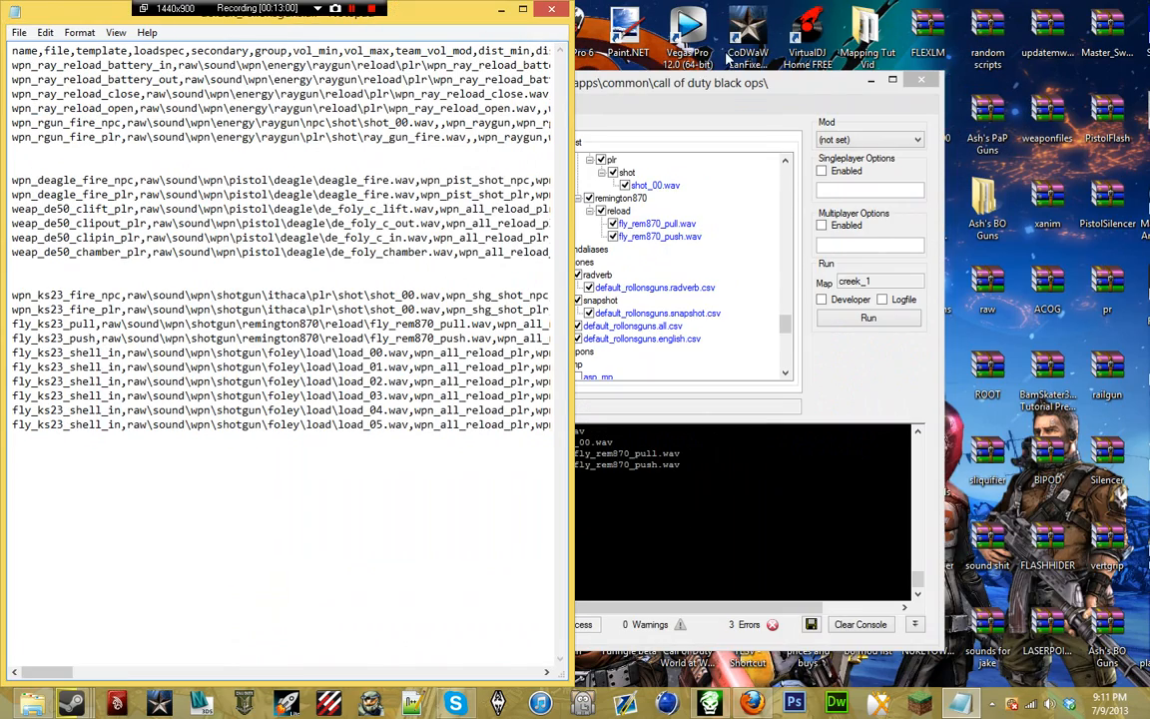
- Place the Launcher beside the sound alias file and compare the IWD list's shotgun wav files with the ks23 alias paths
click(656, 86)
scroll(744, 213, up, 1)
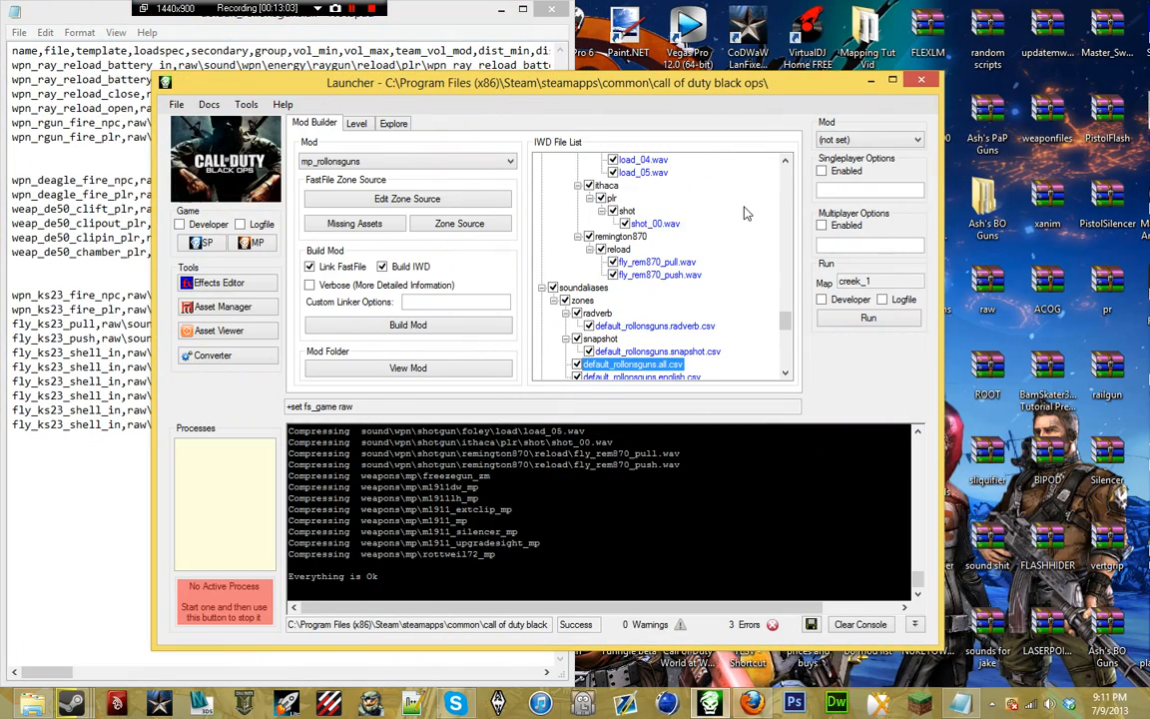
scroll(743, 212, up, 2)
drag(673, 88, 941, 70)
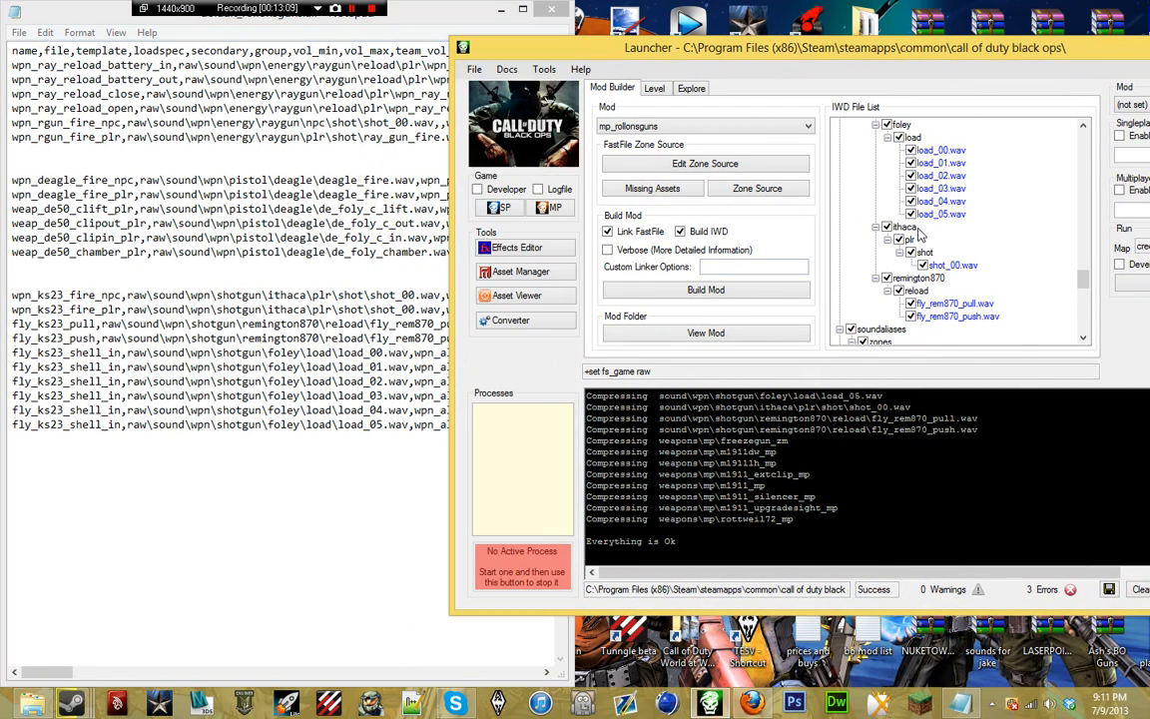
scroll(920, 233, up, 2)
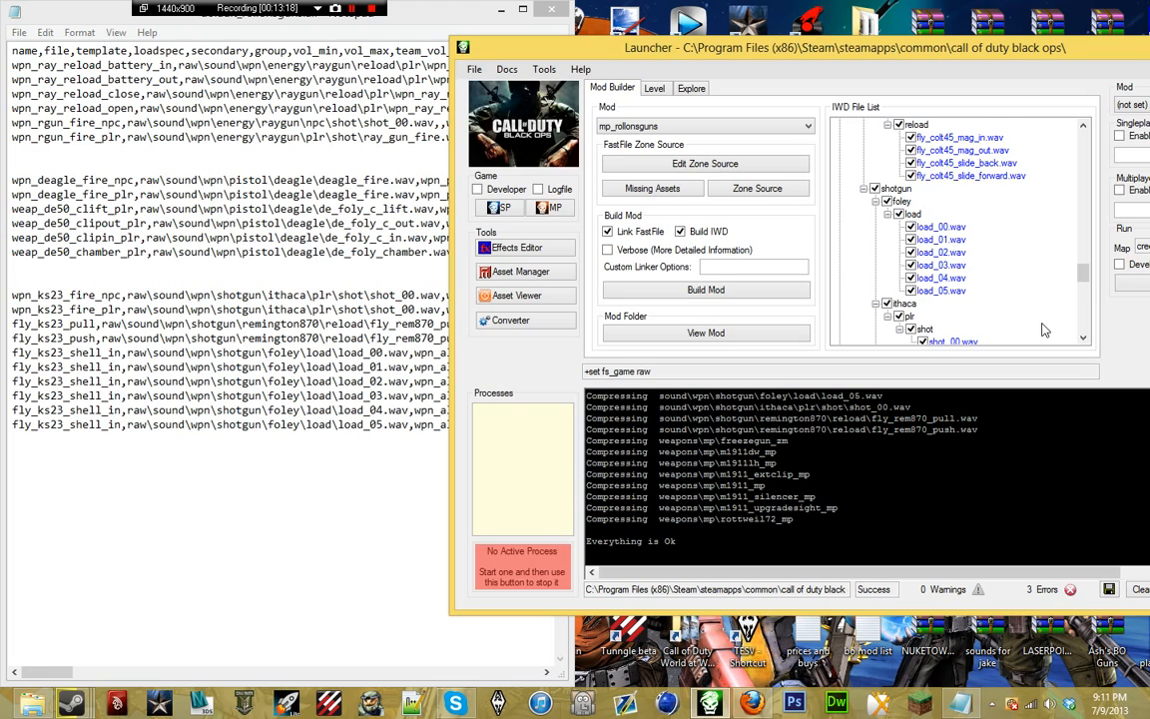
scroll(938, 298, down, 2)
click(347, 323)
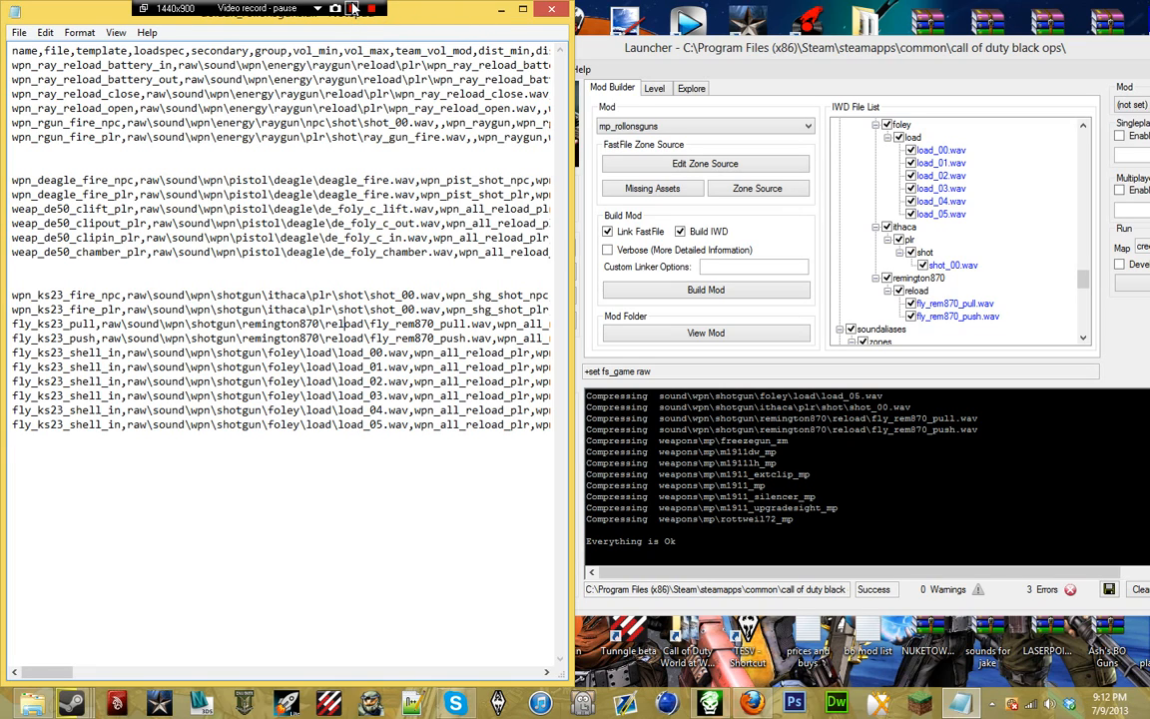
click(354, 10)
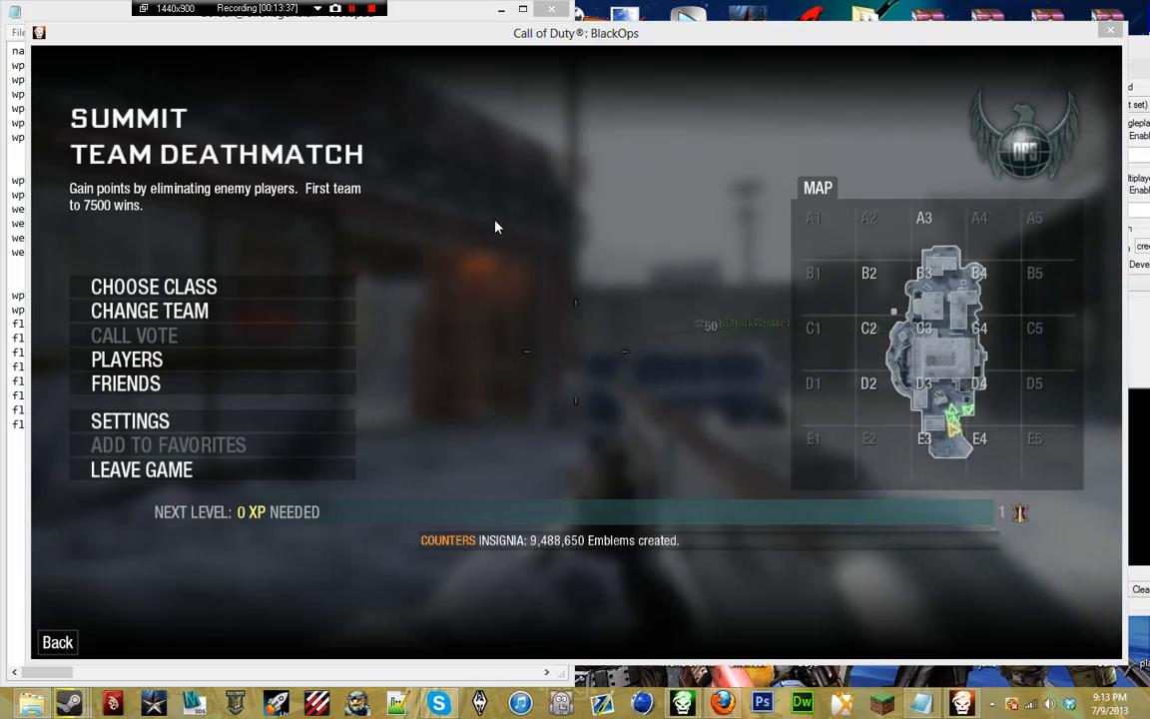
- Resume the Summit match, carry the KS23 to the outer walkway, and test aiming, firing and reloading it
key(Escape)
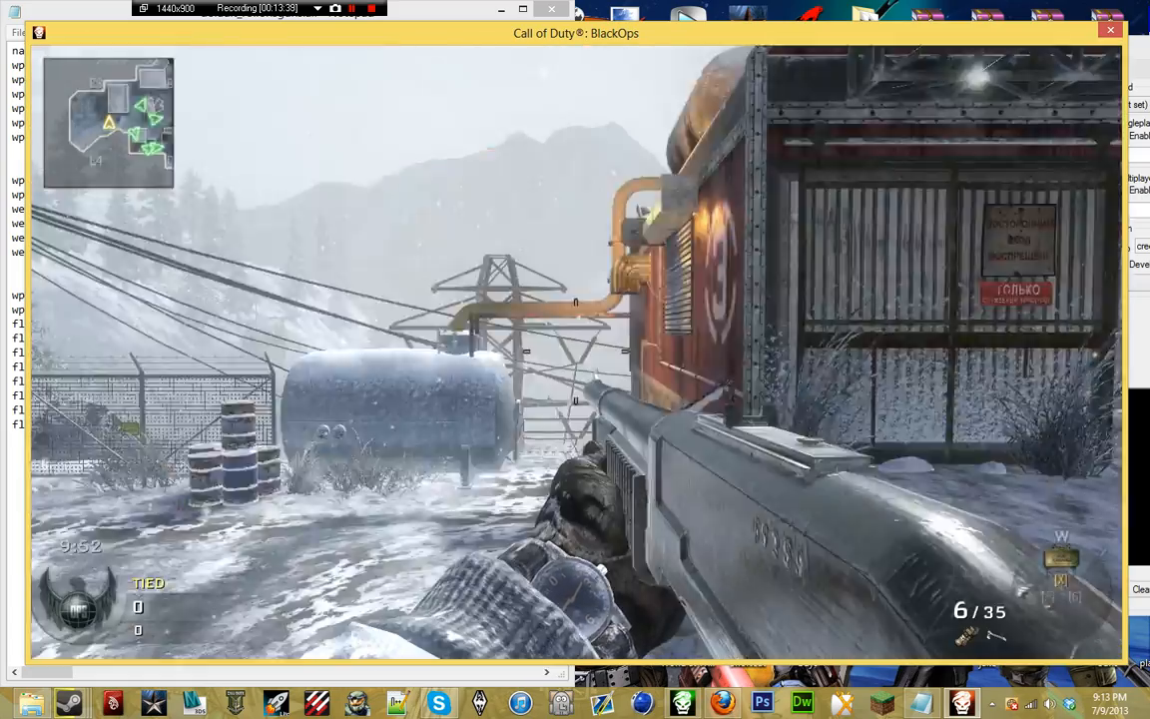
key(w)
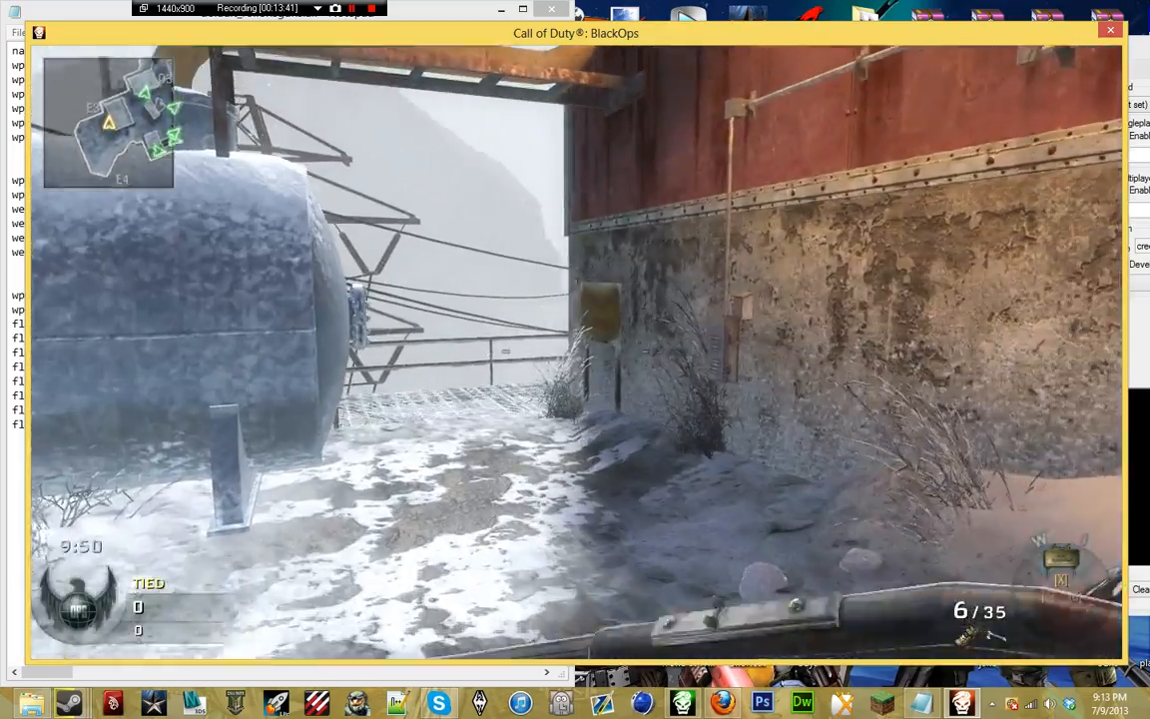
key(w)
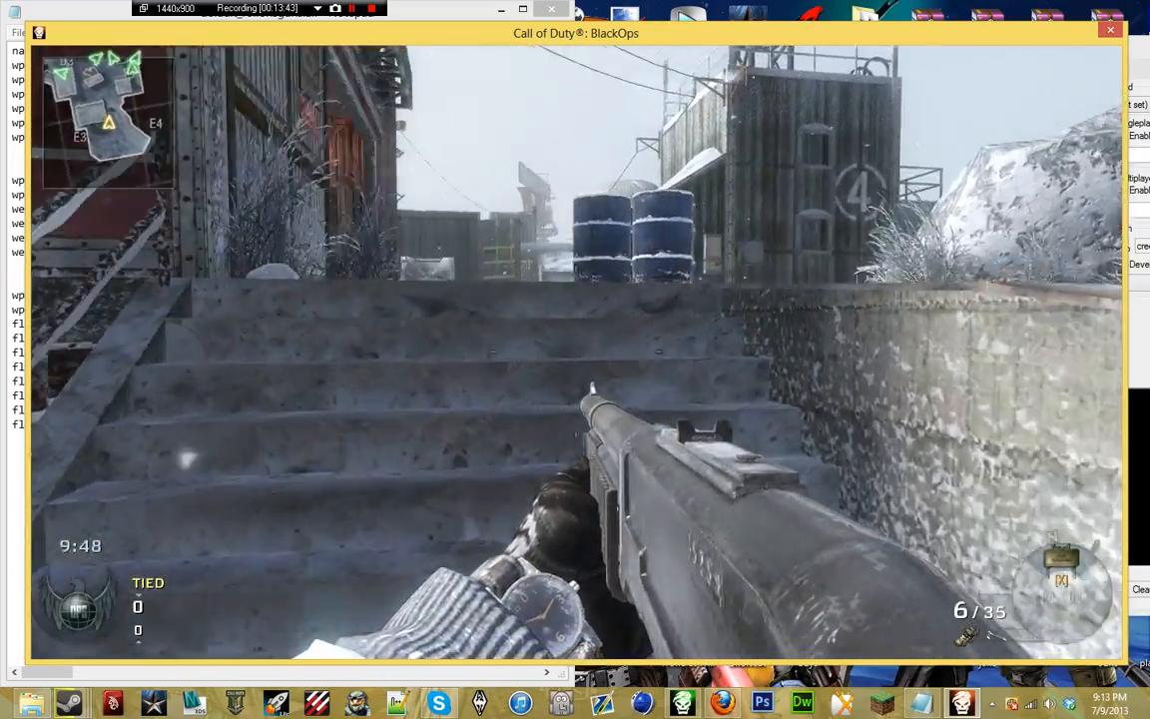
key(shift)
key(w)
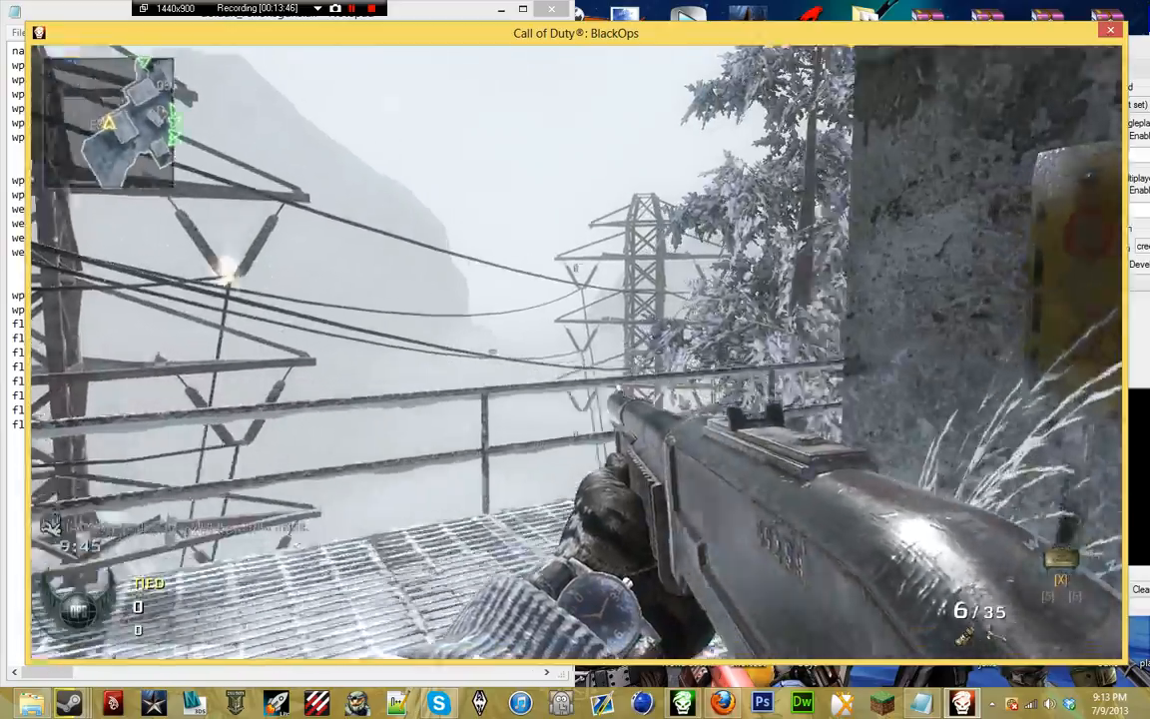
right_click(577, 352)
click(576, 353)
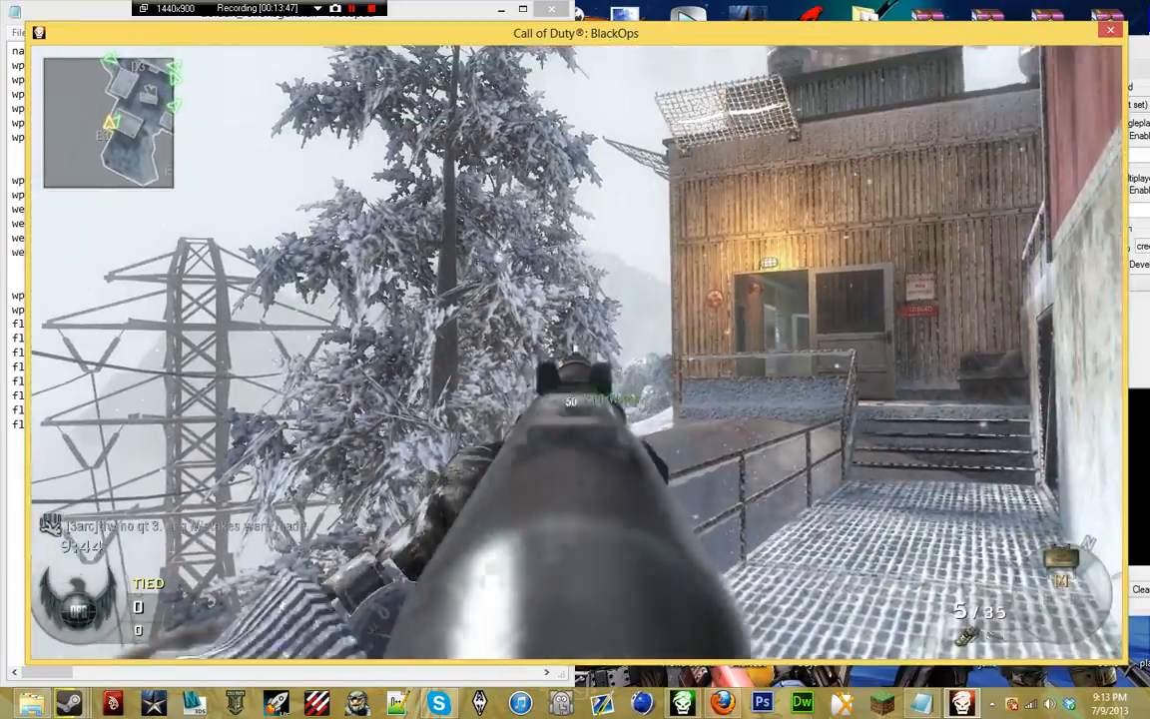
key(r)
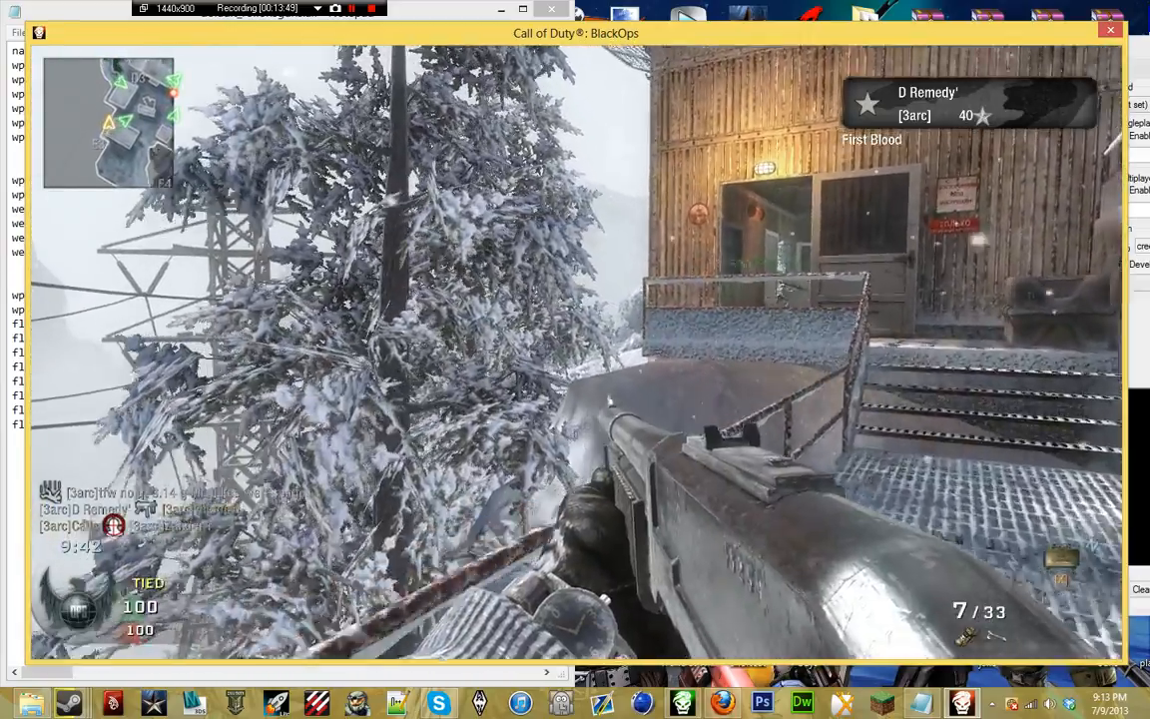
click(577, 352)
- Switch to the ASP pistol while entering the building, and change back to the KS23
key(w)
key(1)
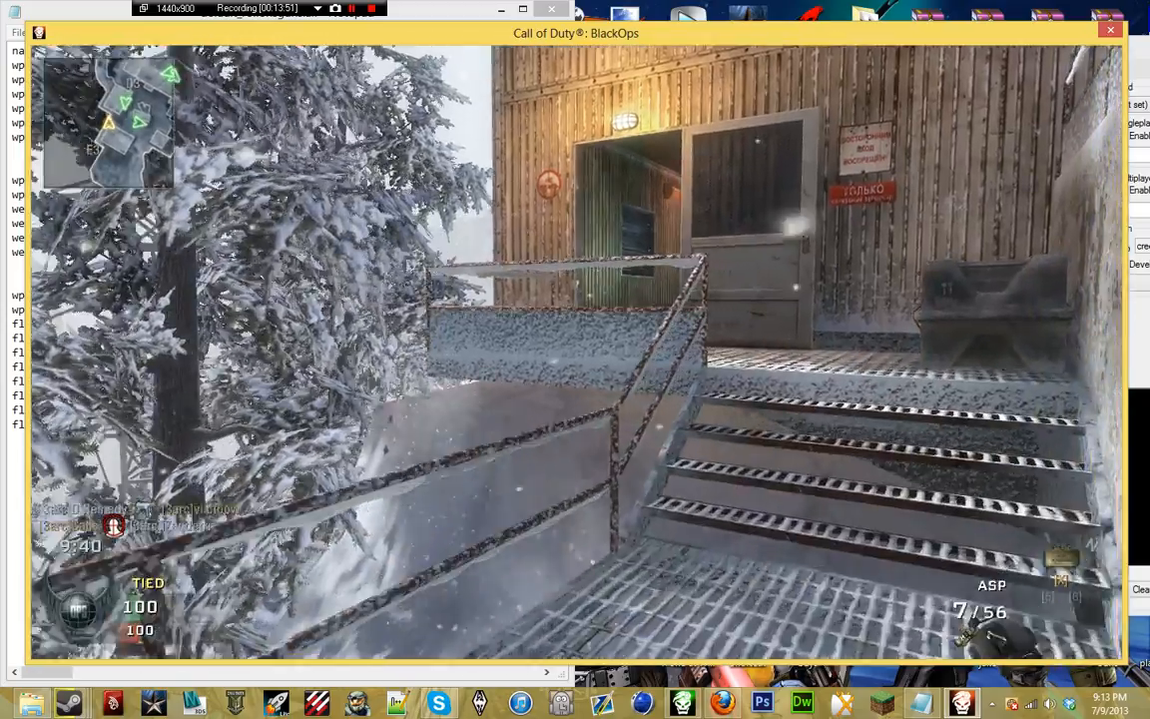
key(1)
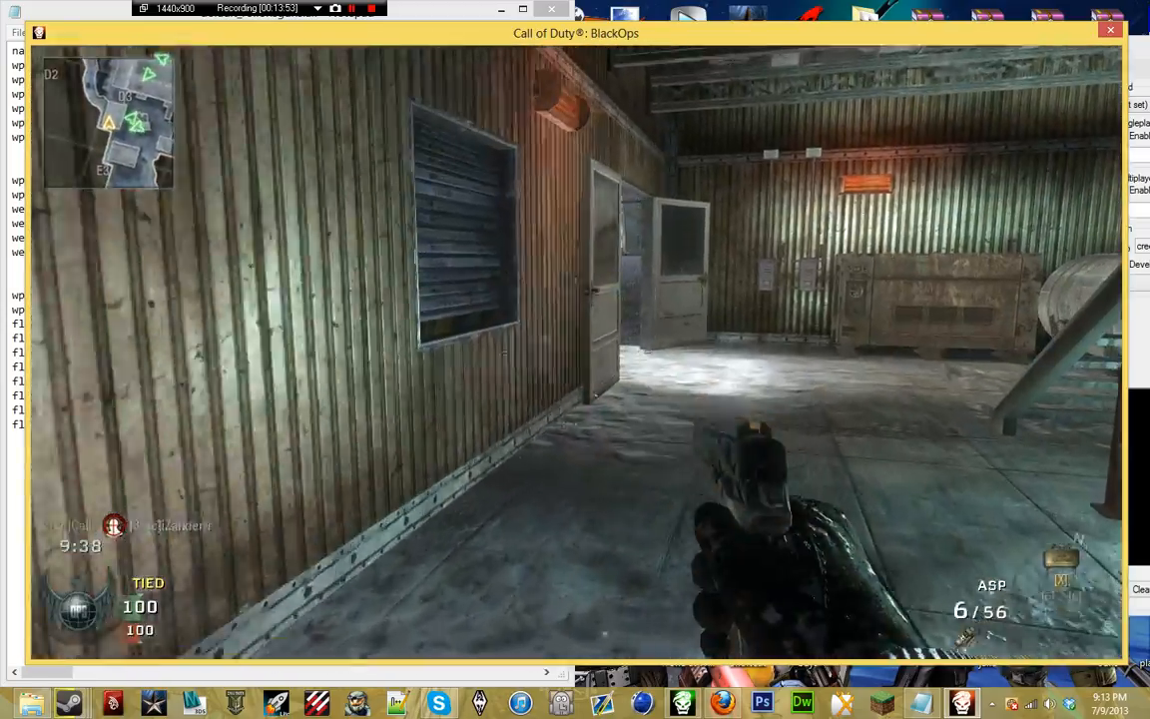
- Advance along the snowy cliff path with the KS23 and aim it at the soldier ahead
key(w)
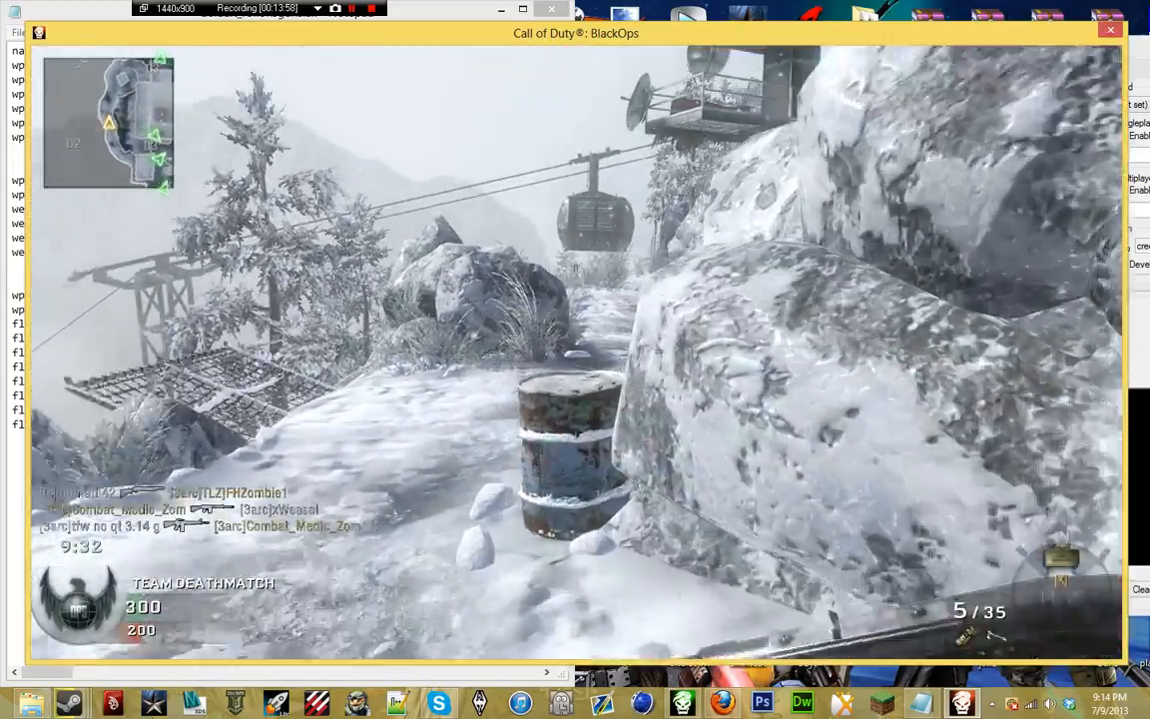
key(w)
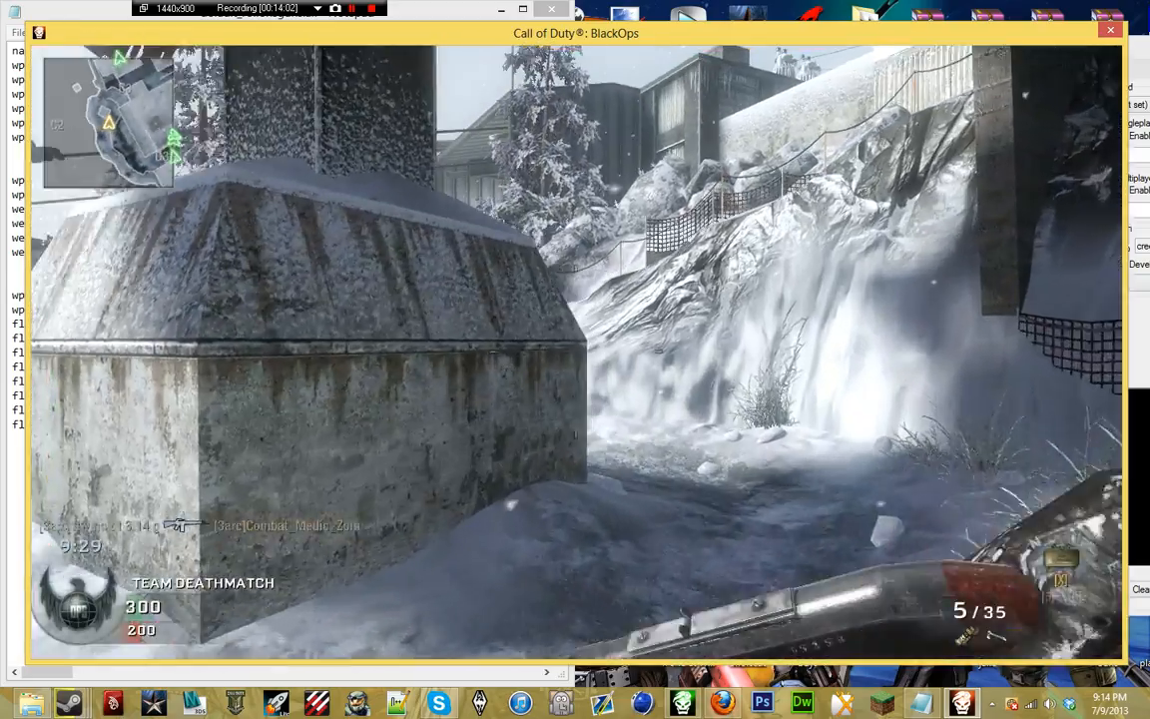
key(w)
right_click(577, 351)
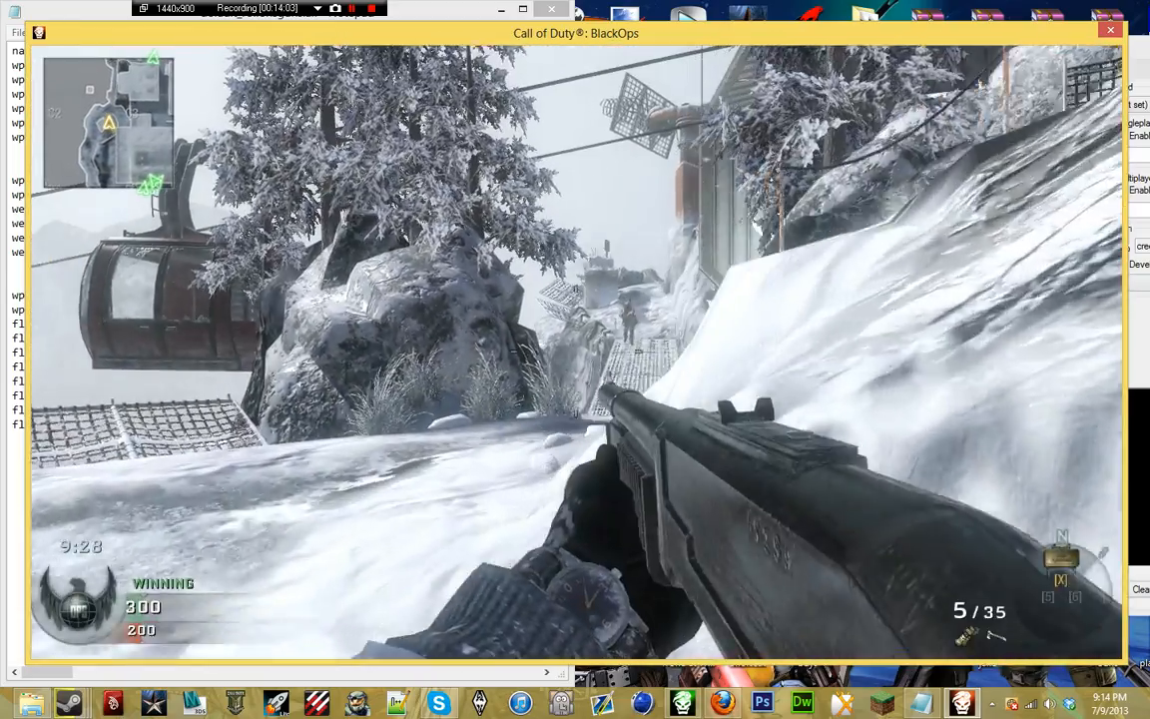
right_click(577, 351)
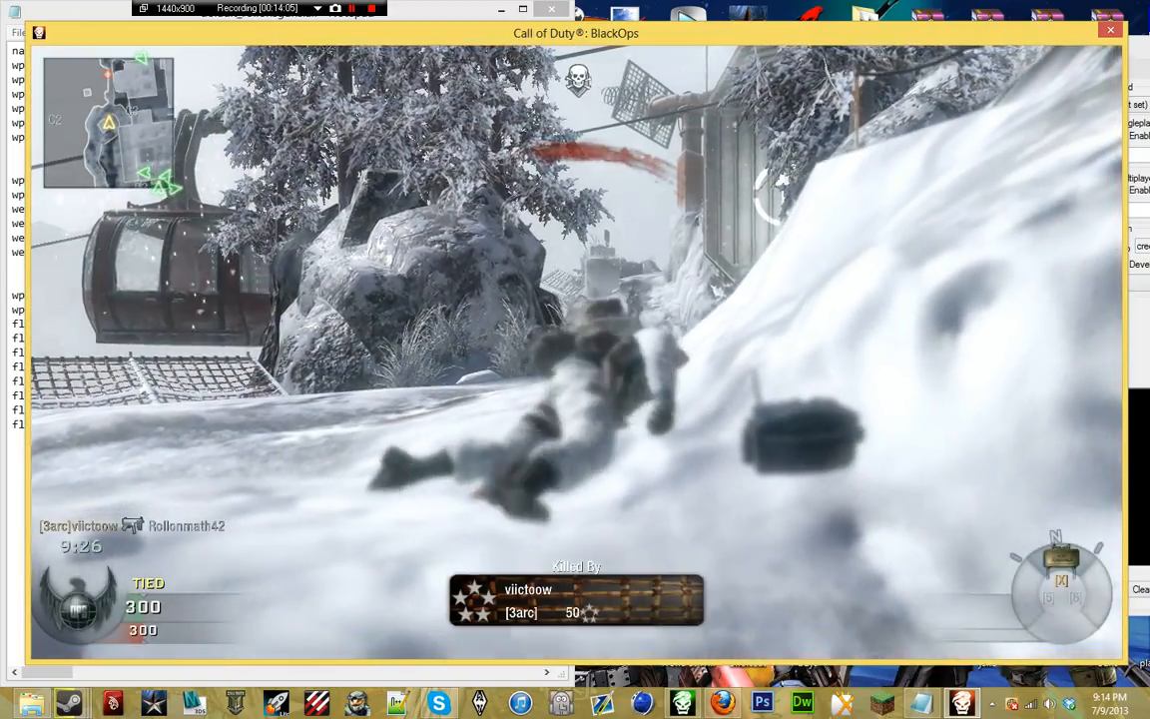
- Respawn with the KS23 and run through the control building to continue testing the weapon
key(f)
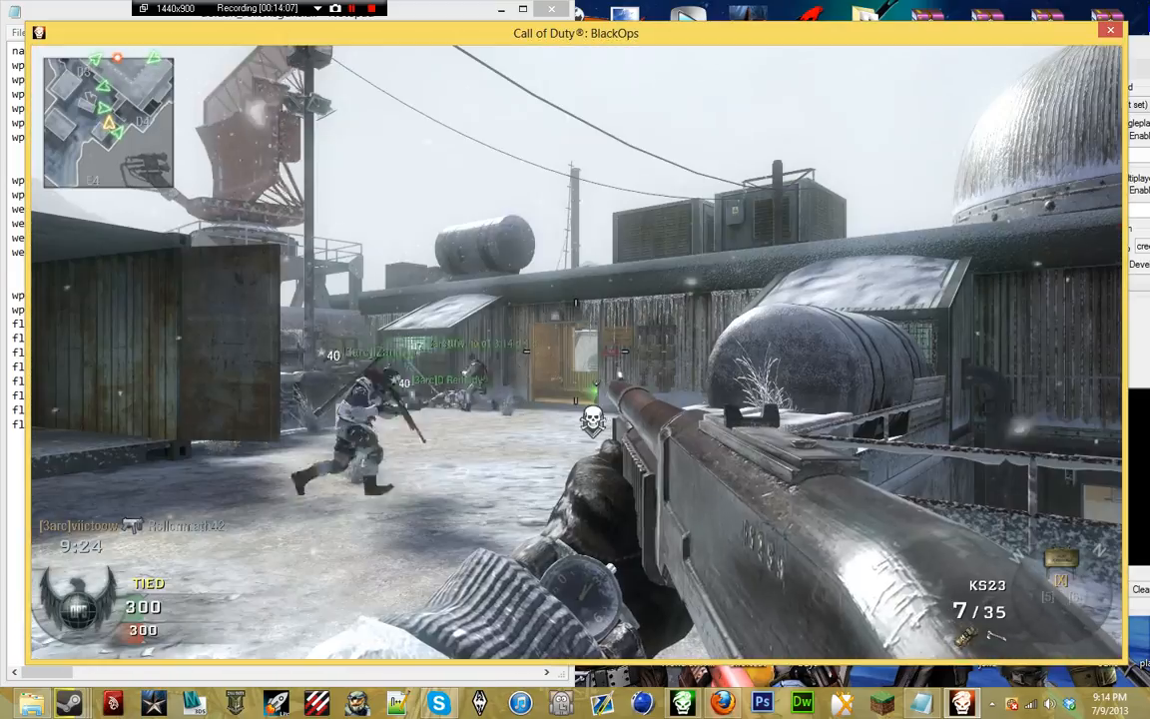
key(w)
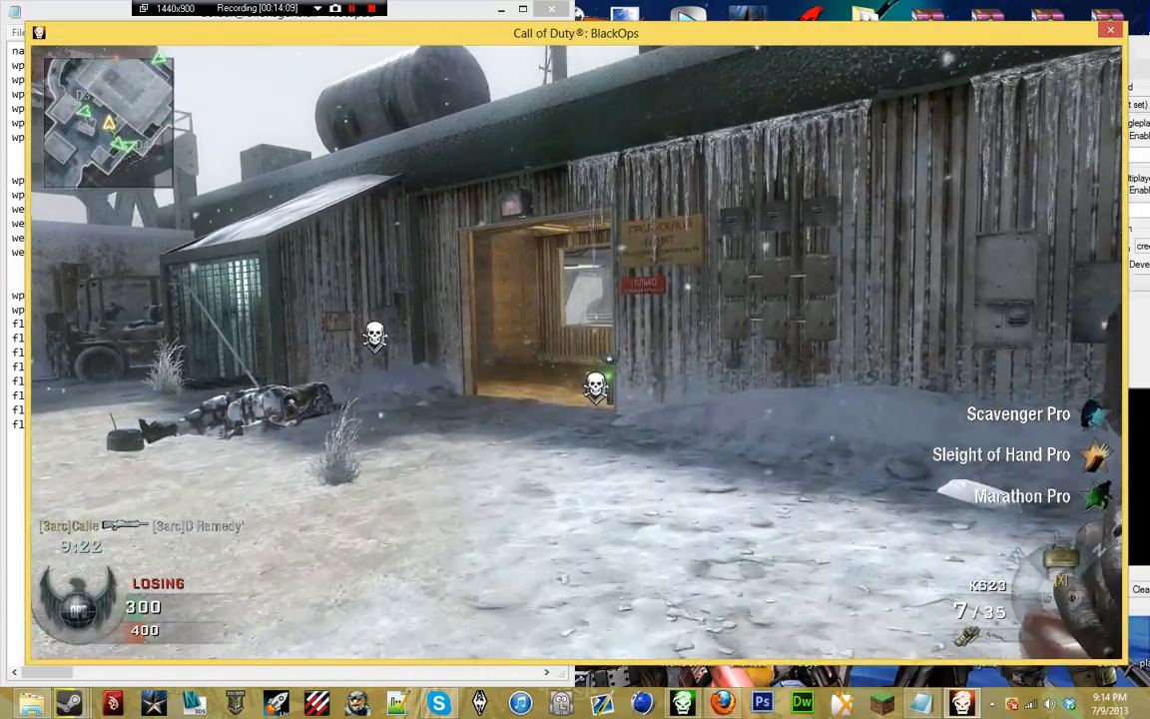
key(w)
key(w)
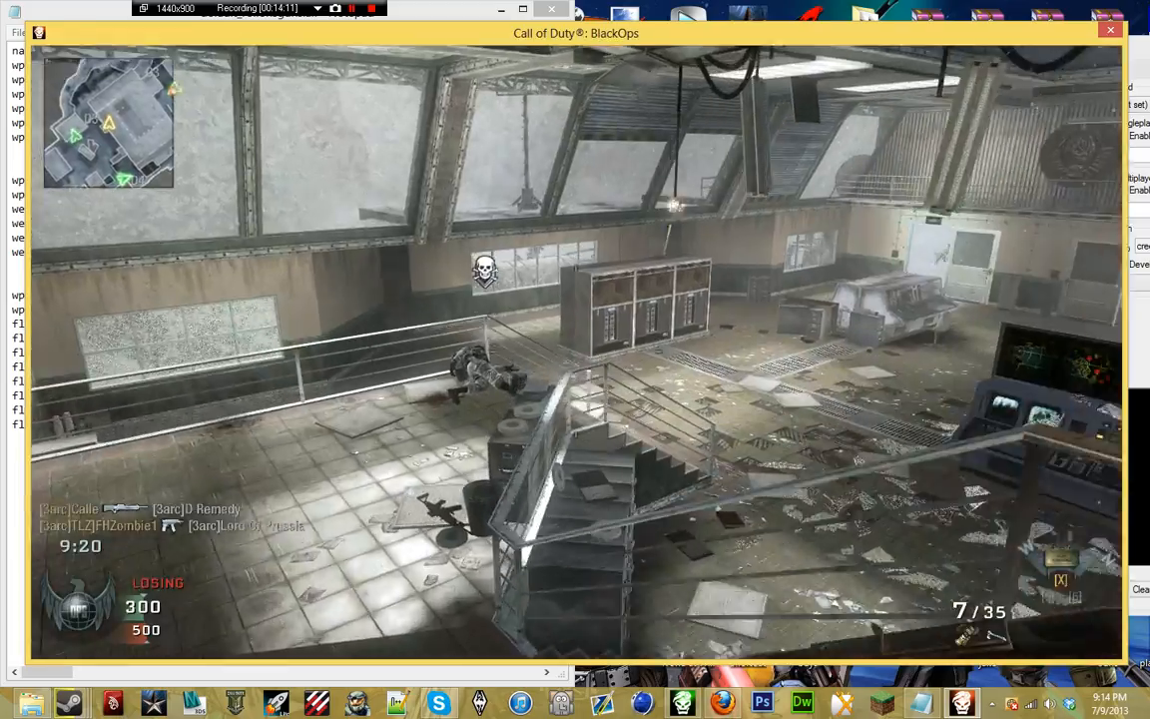
key(space)
key(w)
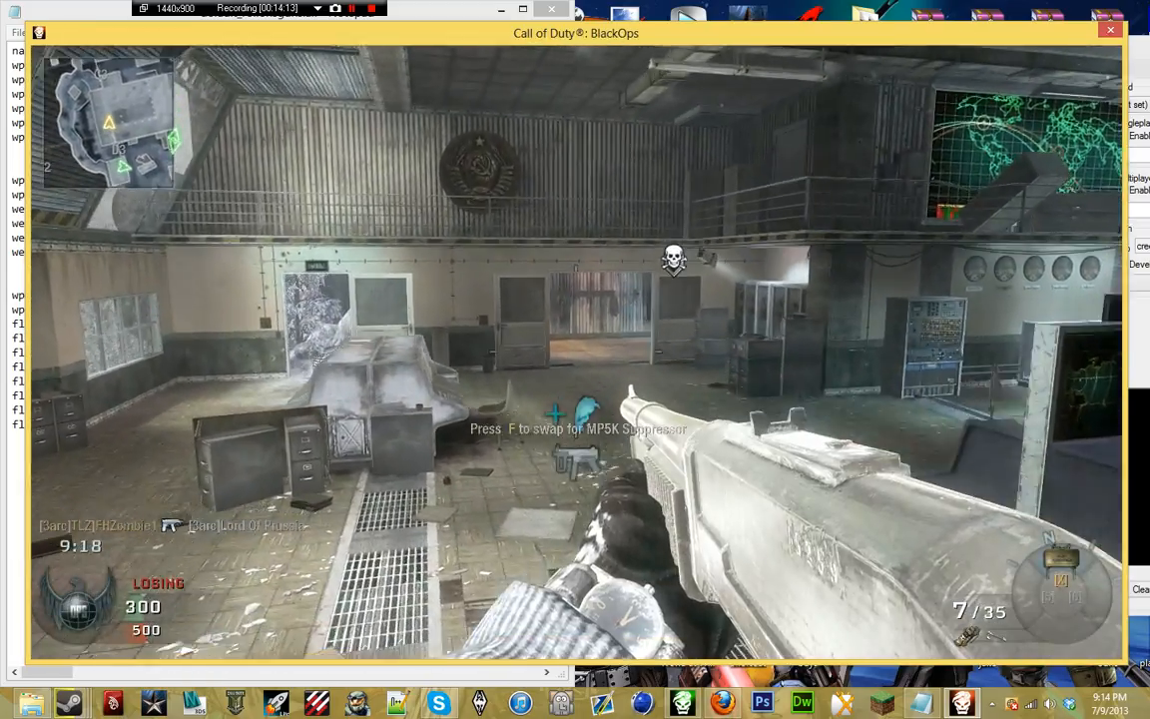
key(w)
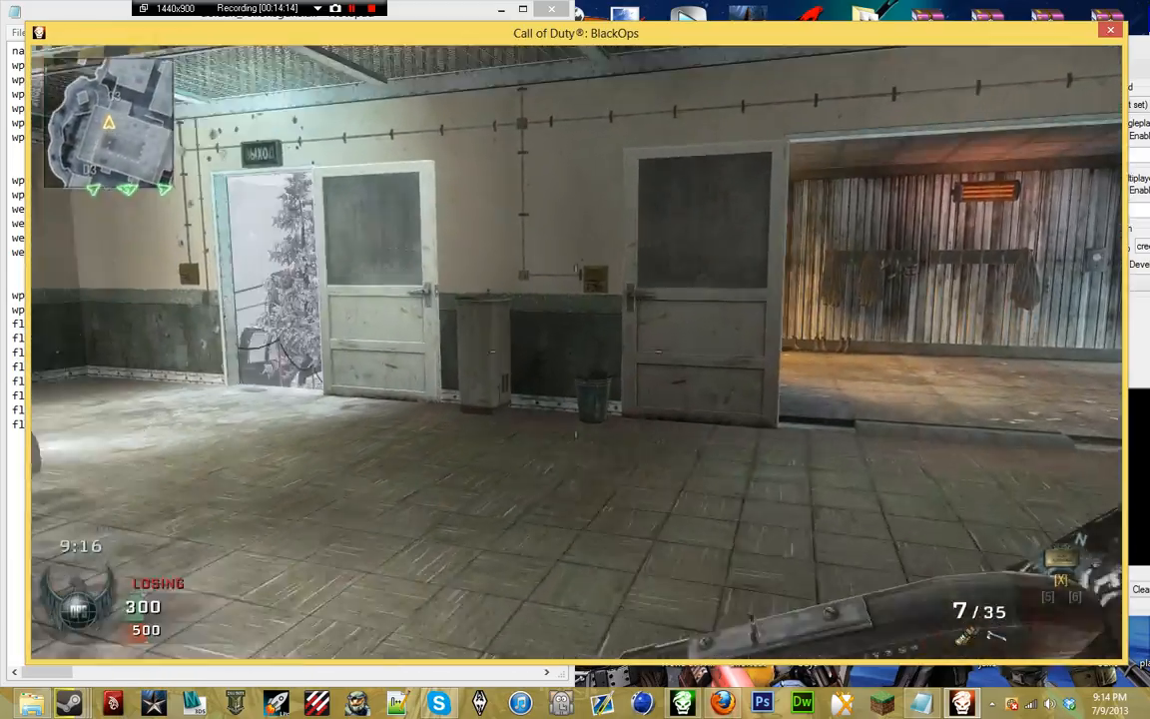